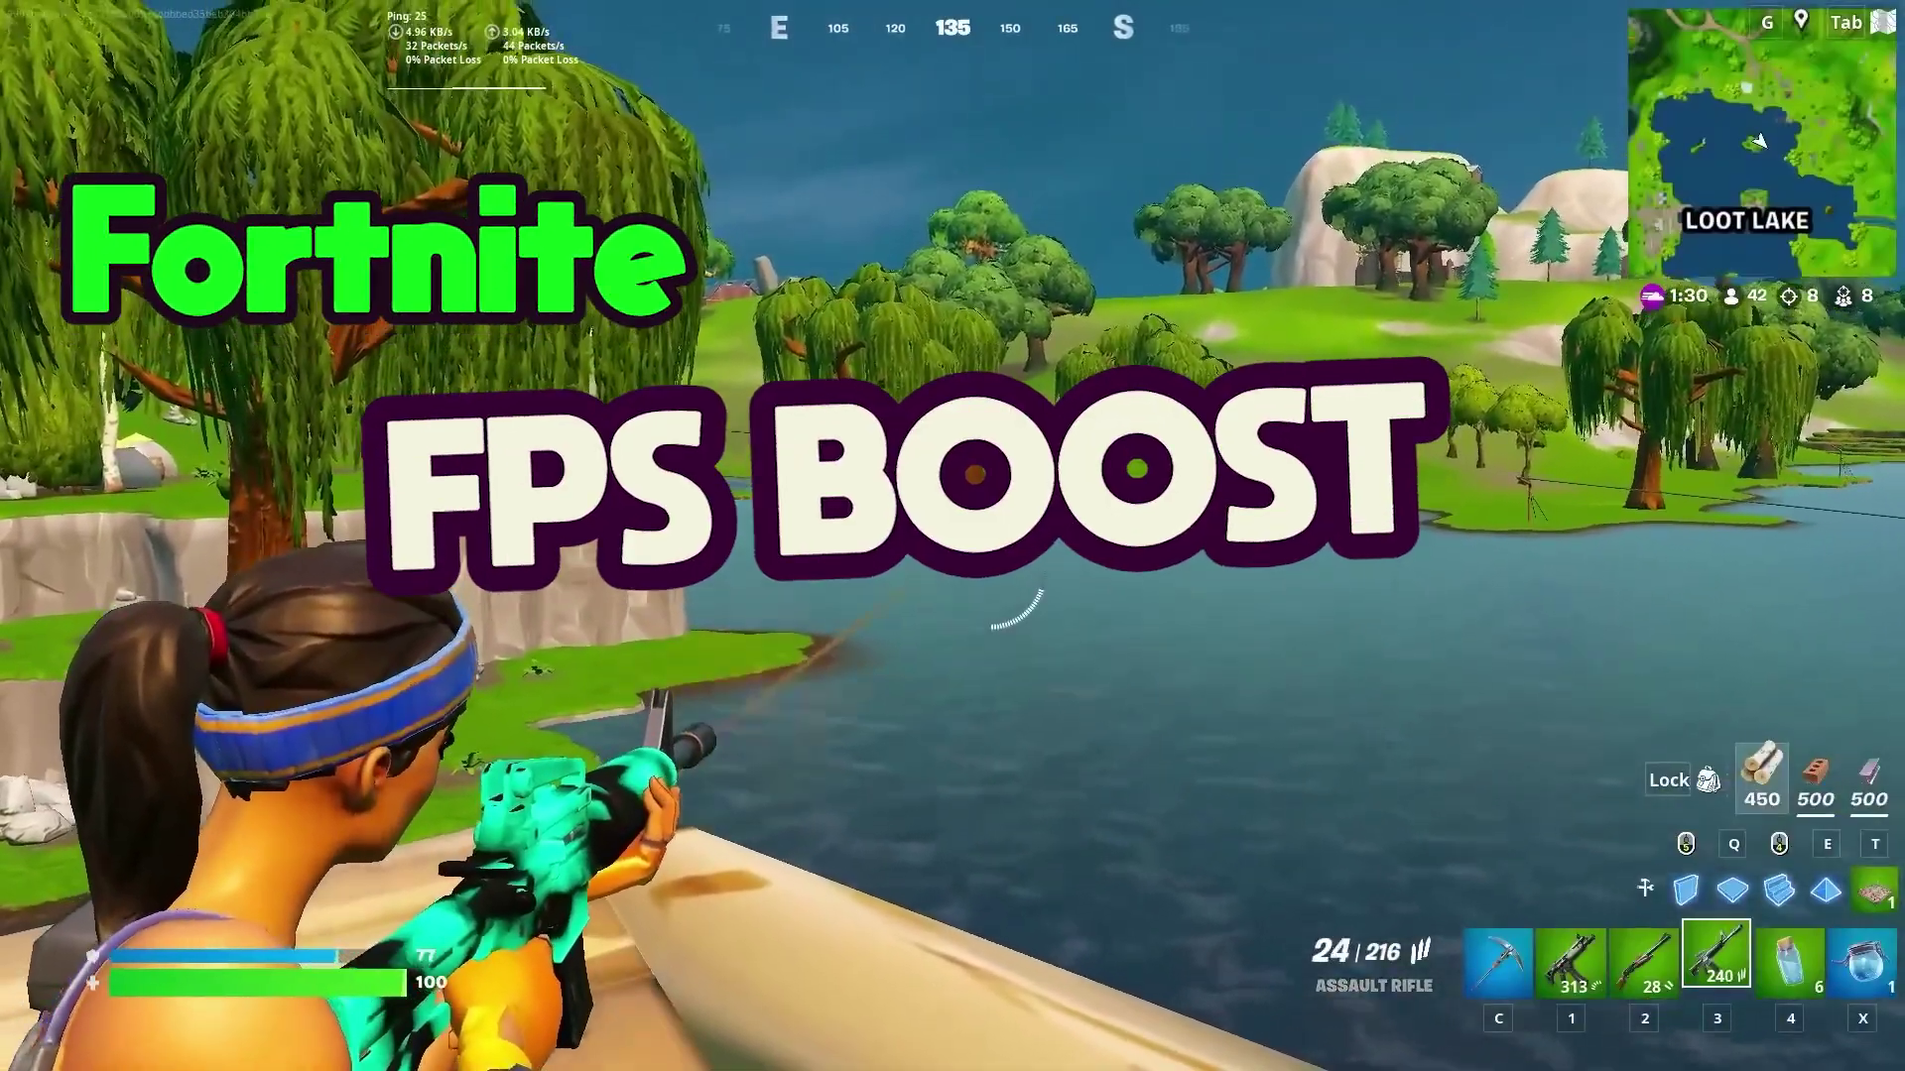
click(953, 540)
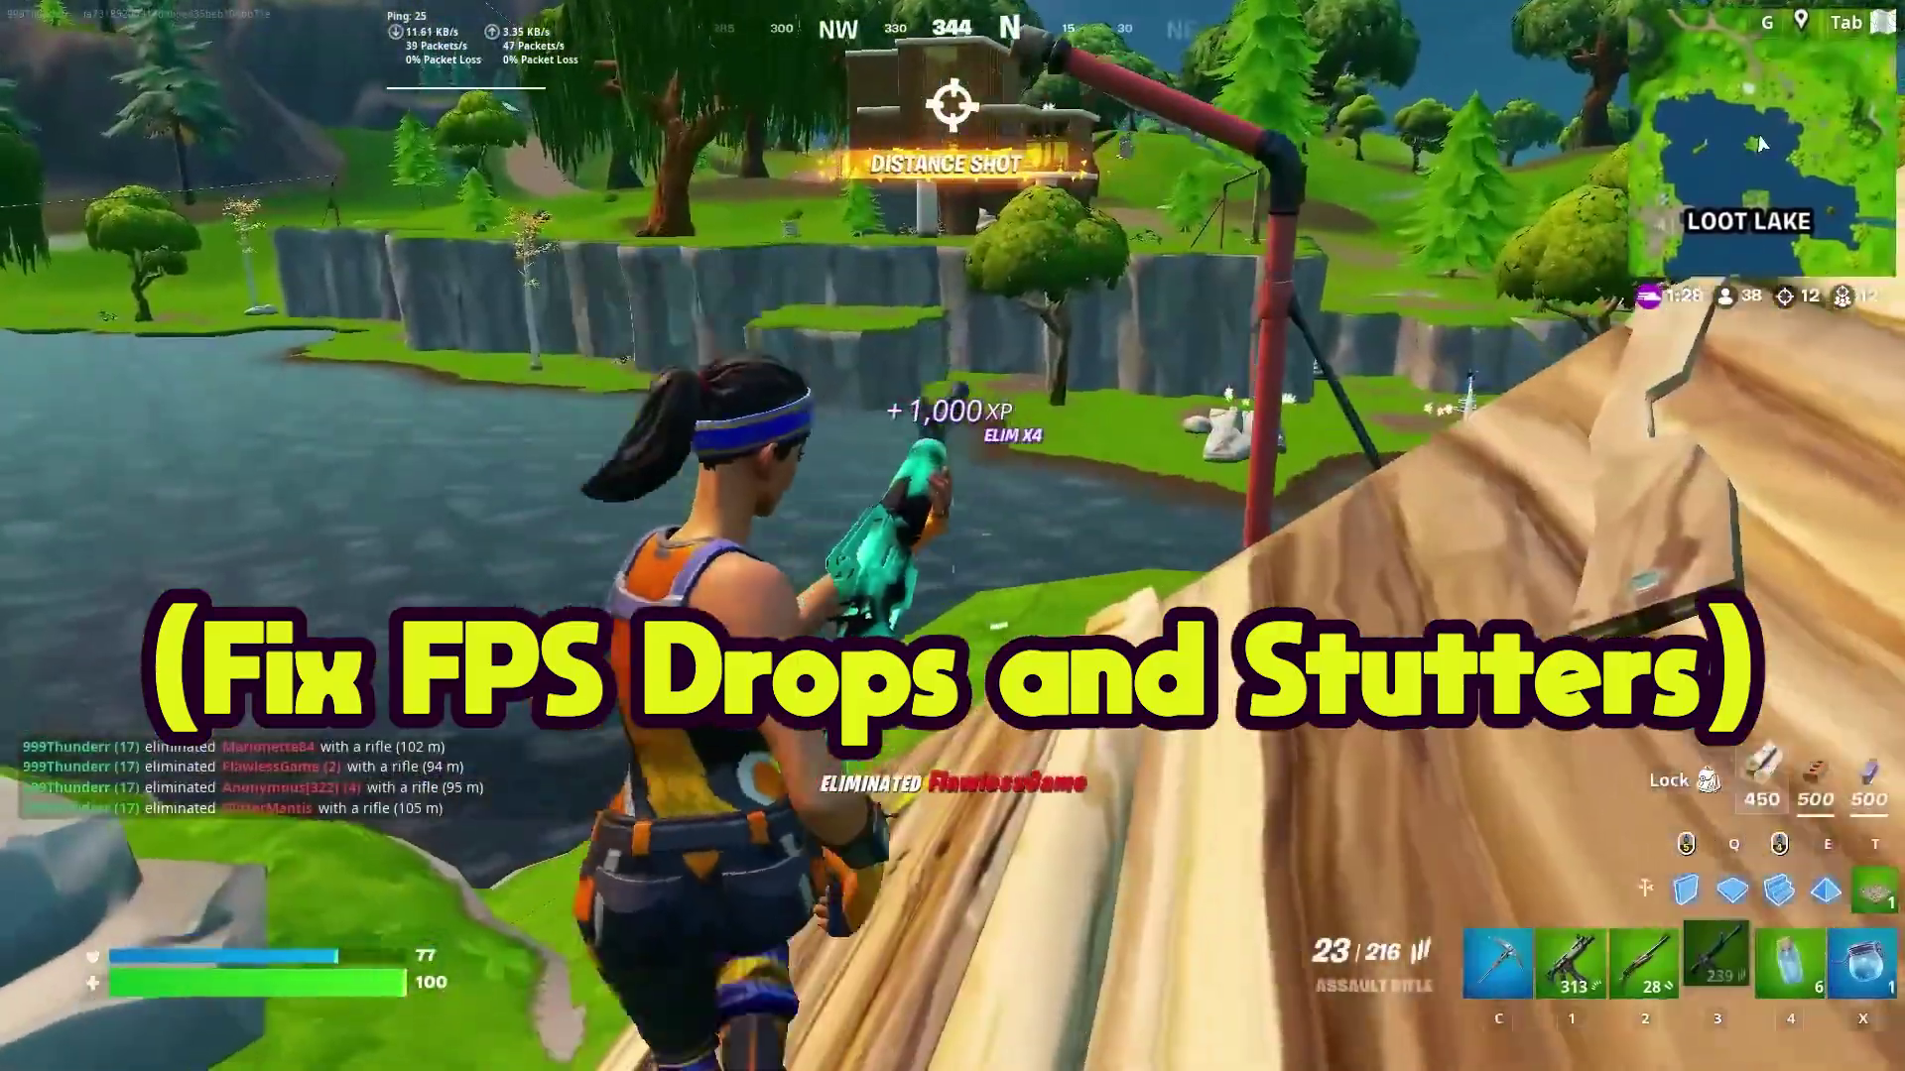
- Fire the assault rifle across Loot Lake, reload, then switch to the pickaxe and run over the loot
key(r)
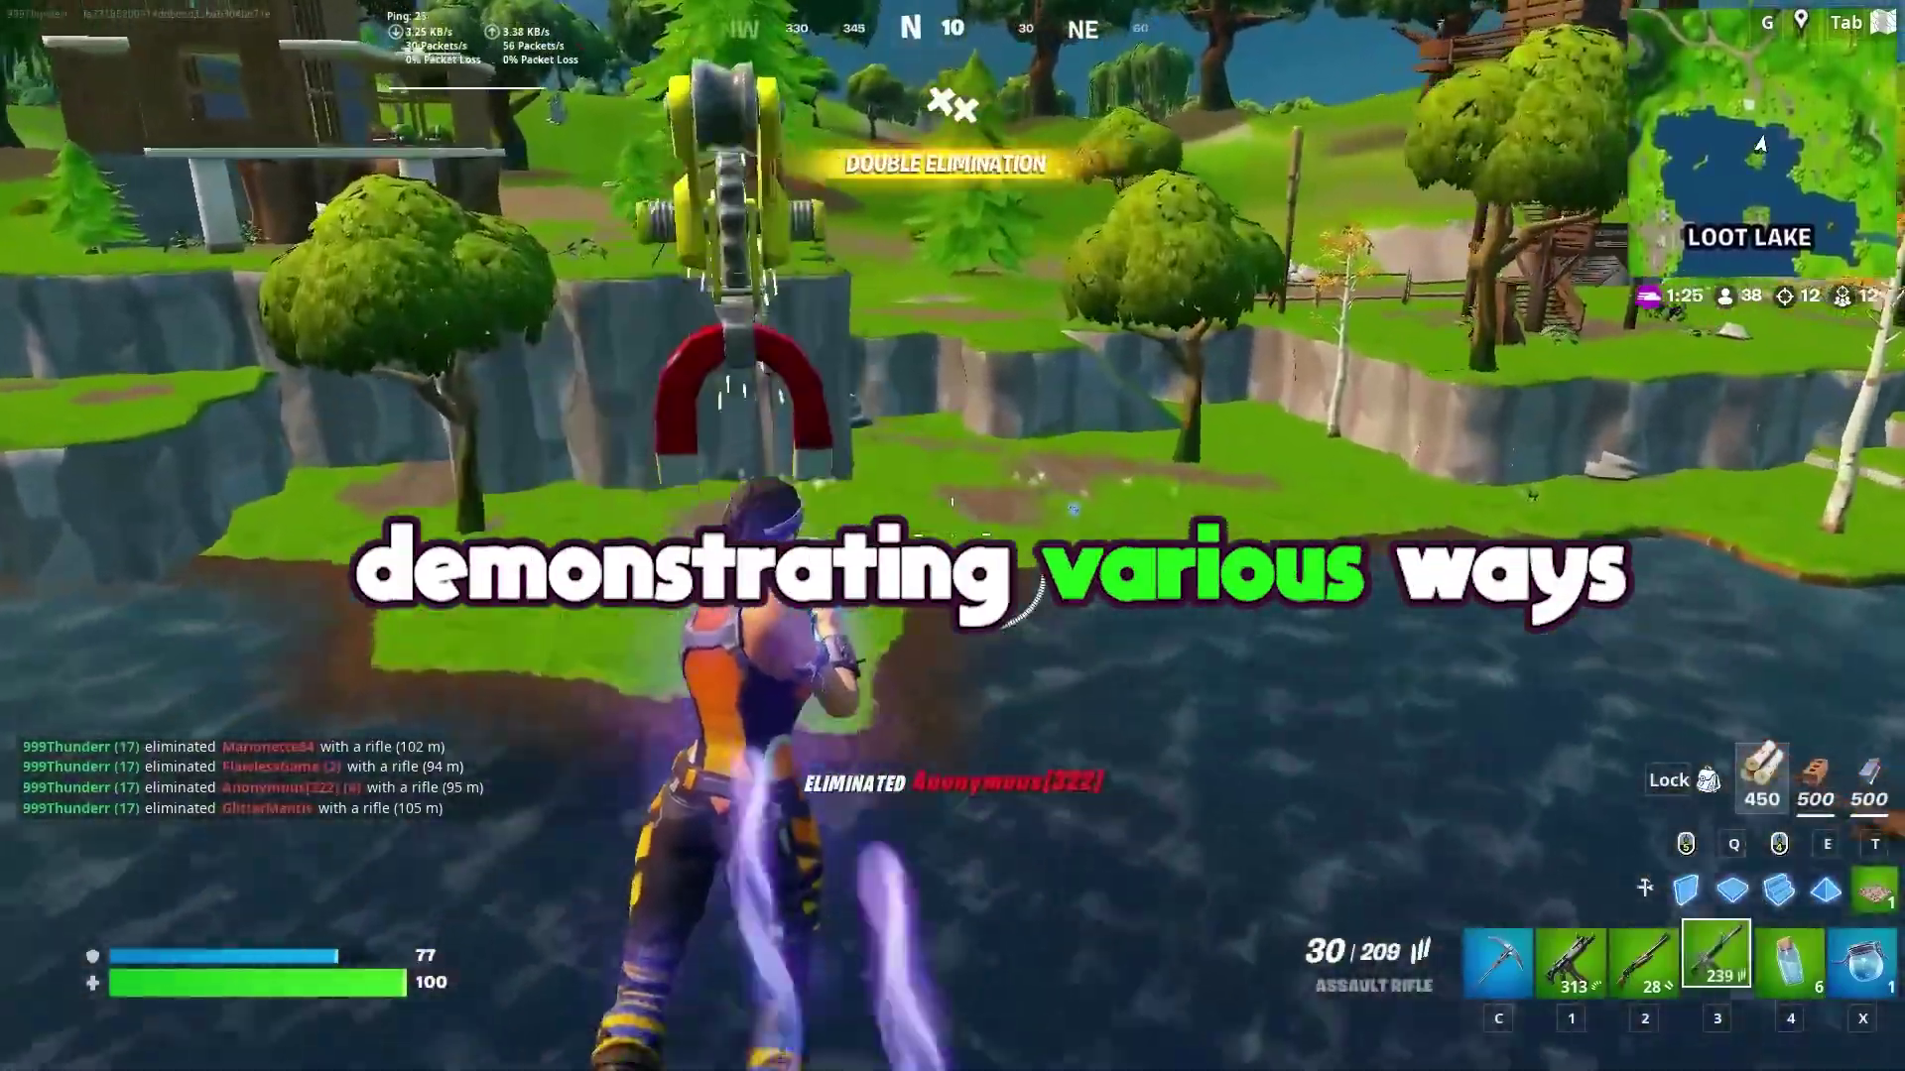
key(c)
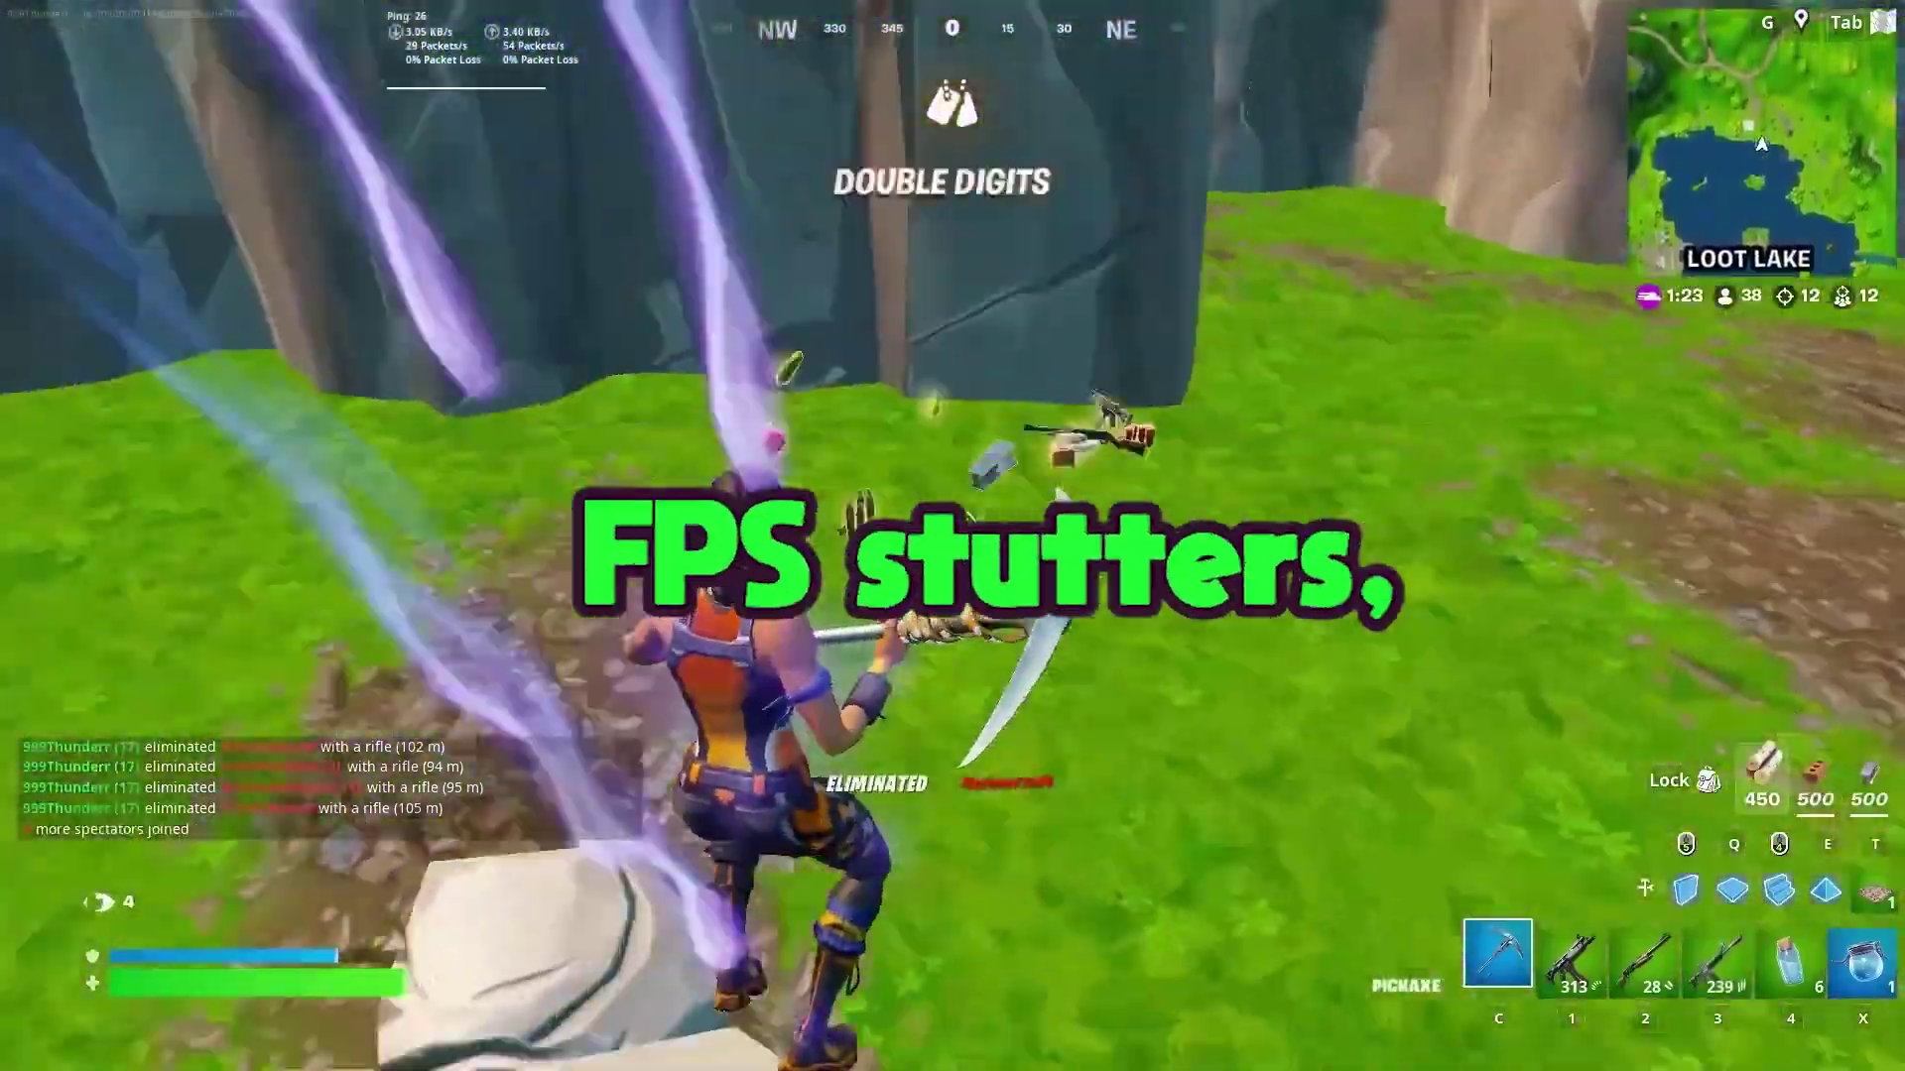
key(w)
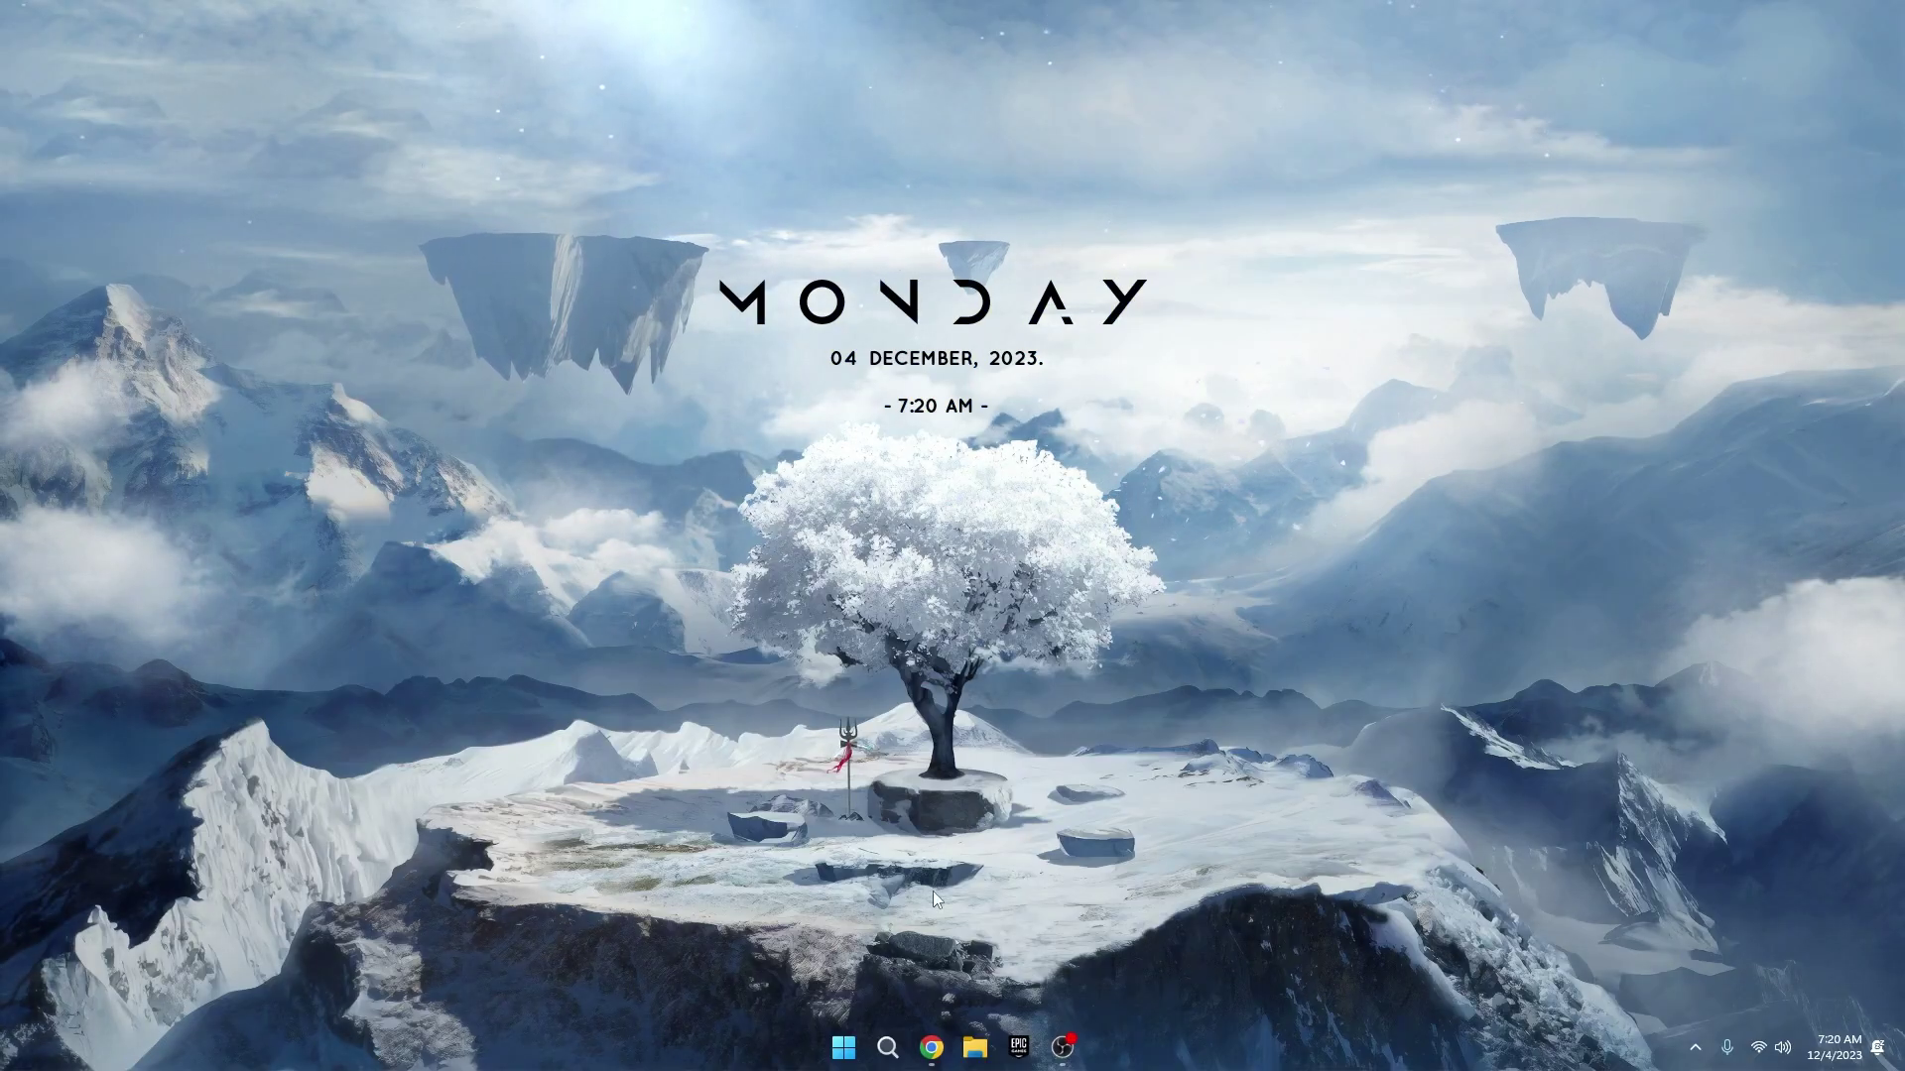
- Search 'cmd' from the Start menu and launch Command Prompt as administrator
click(843, 1047)
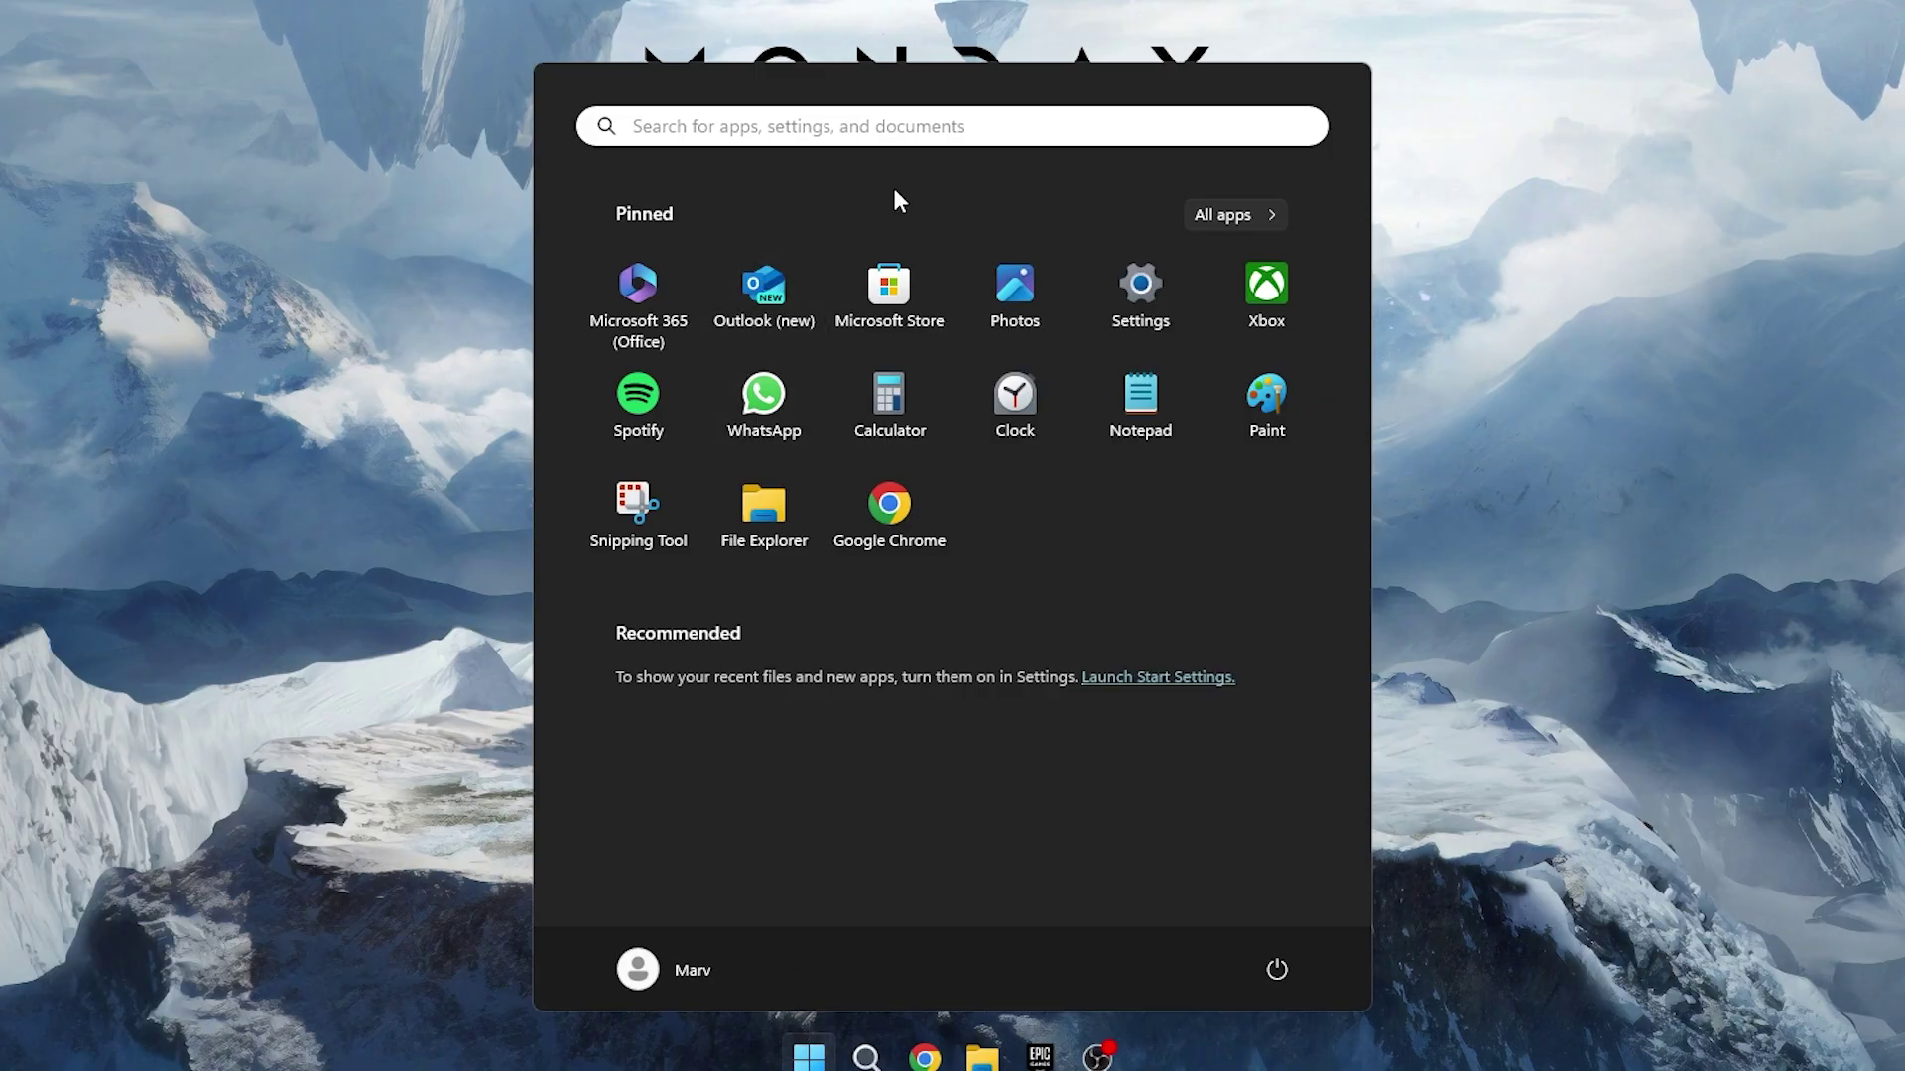
click(954, 137)
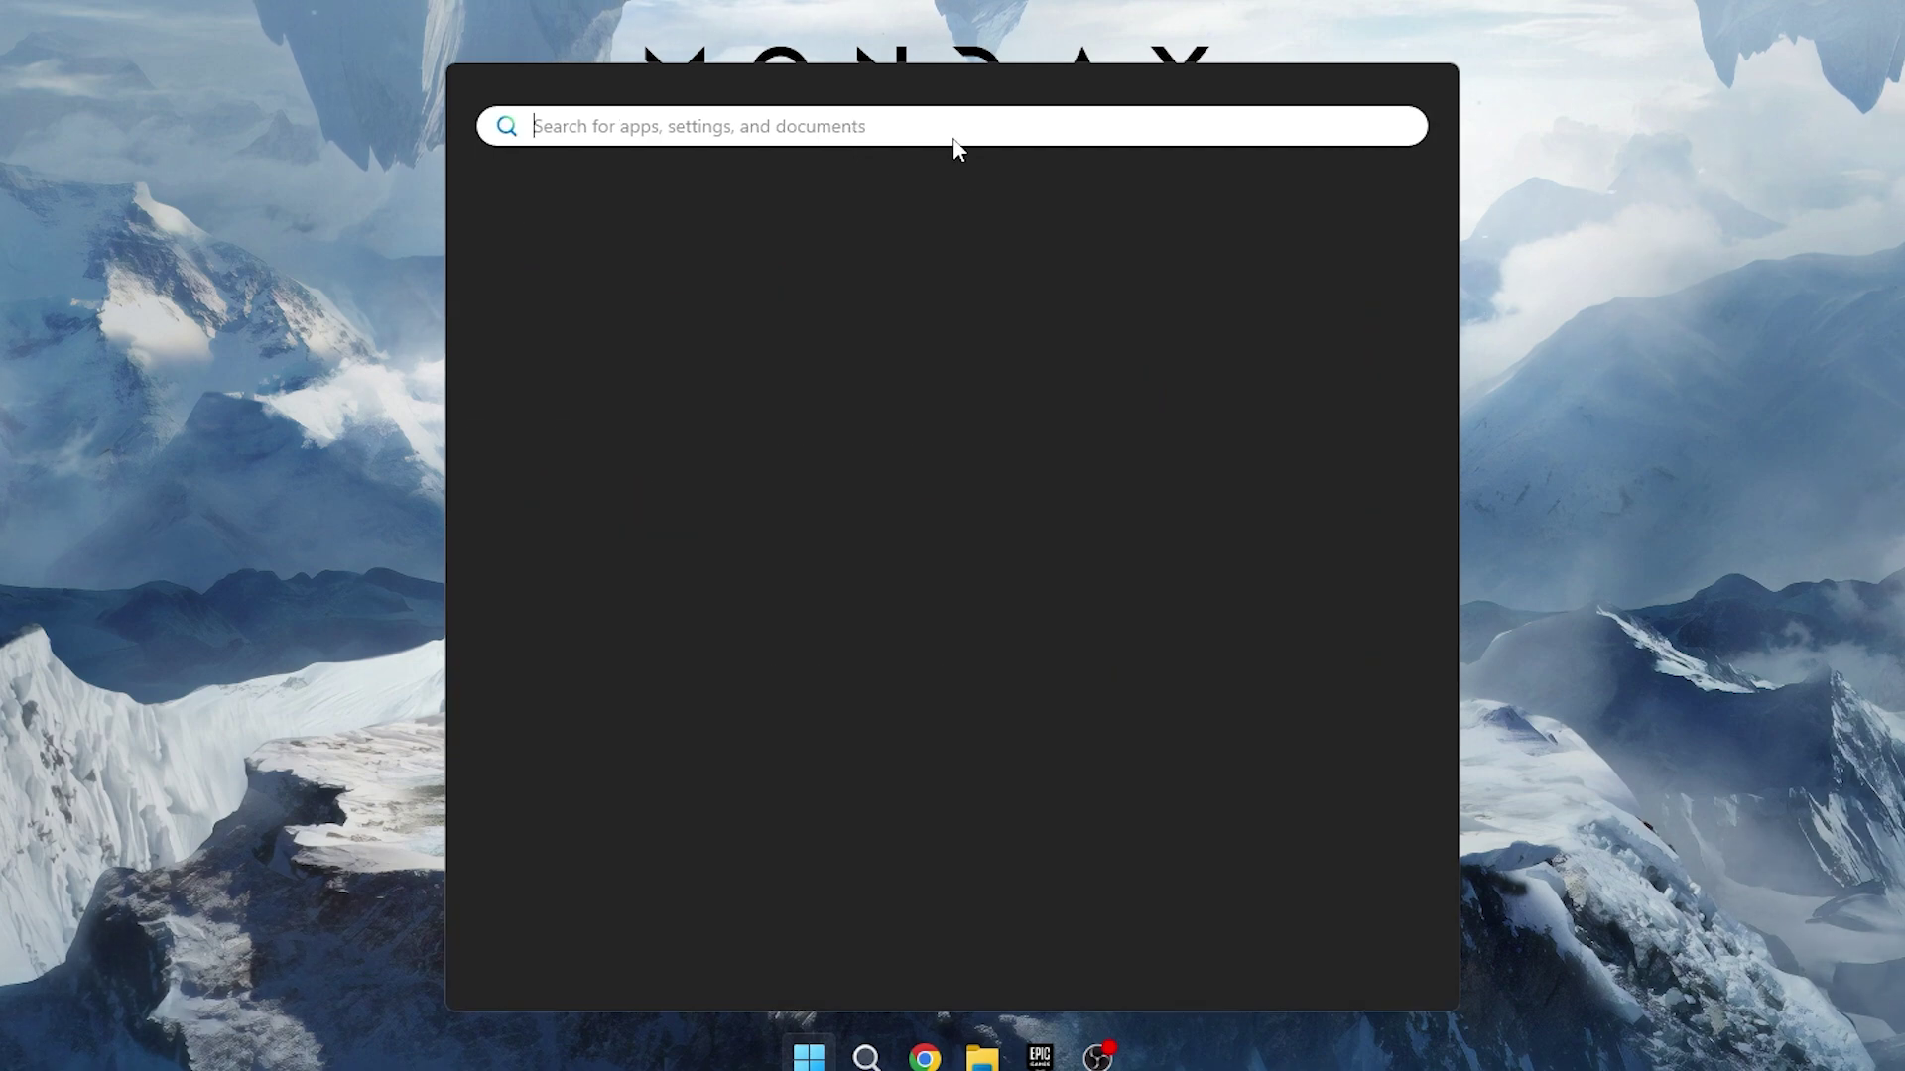
text(cmd)
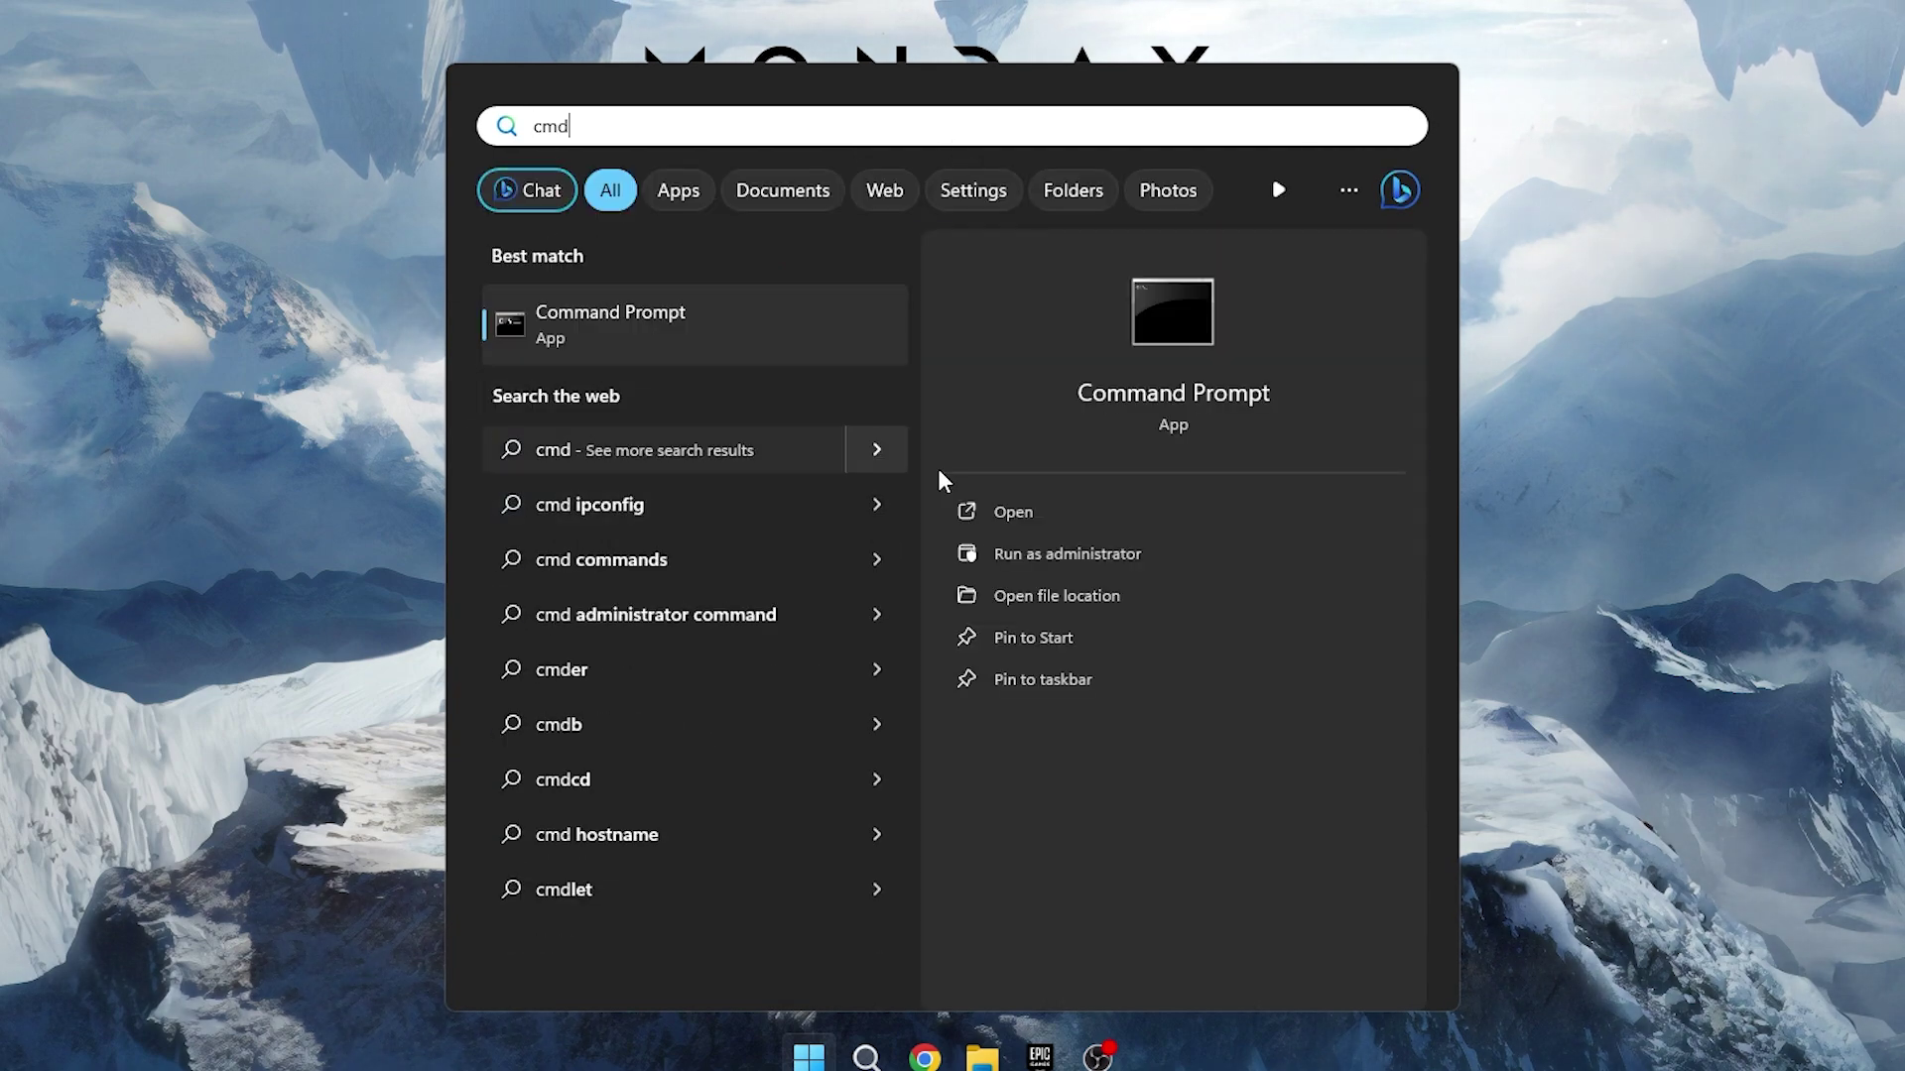
click(1008, 555)
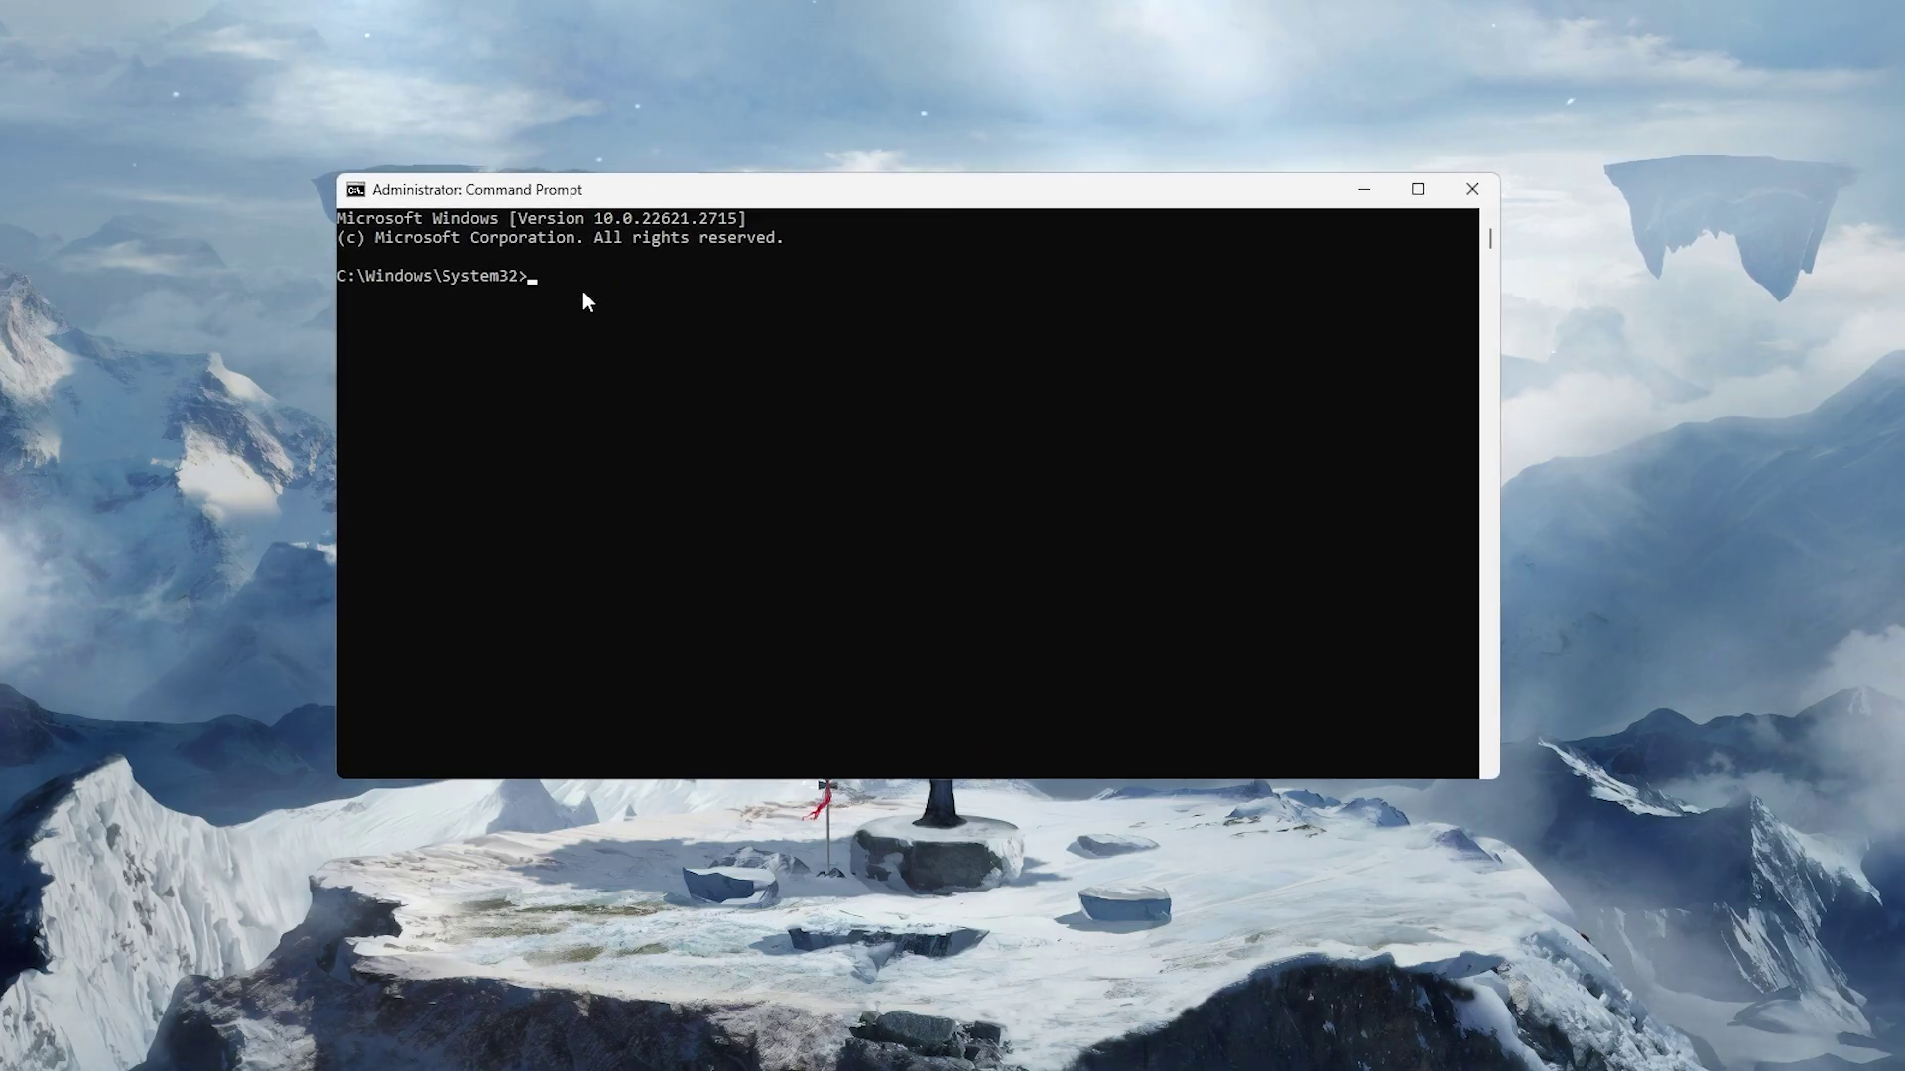
- Paste and run sfc /scannow in the administrator Command Prompt to start the system file check
text(sfc /scannow)
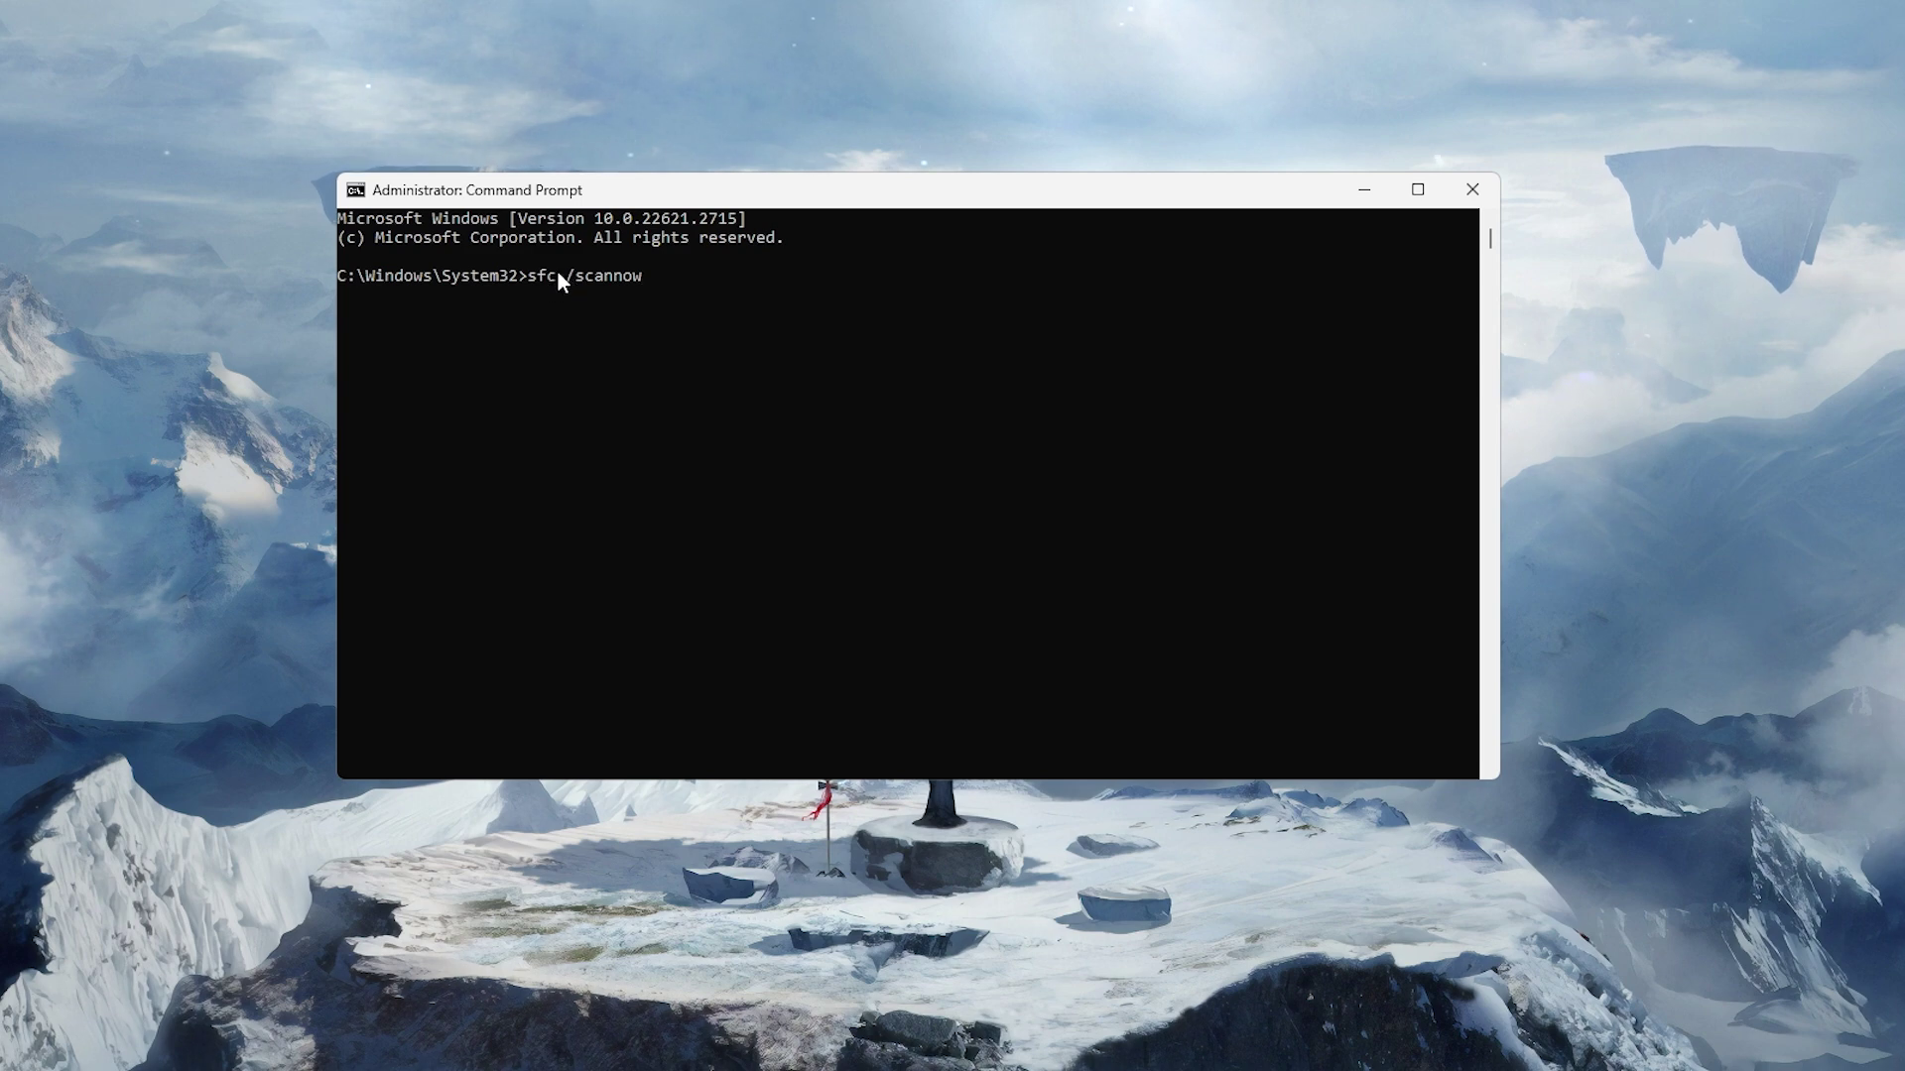
key(Return)
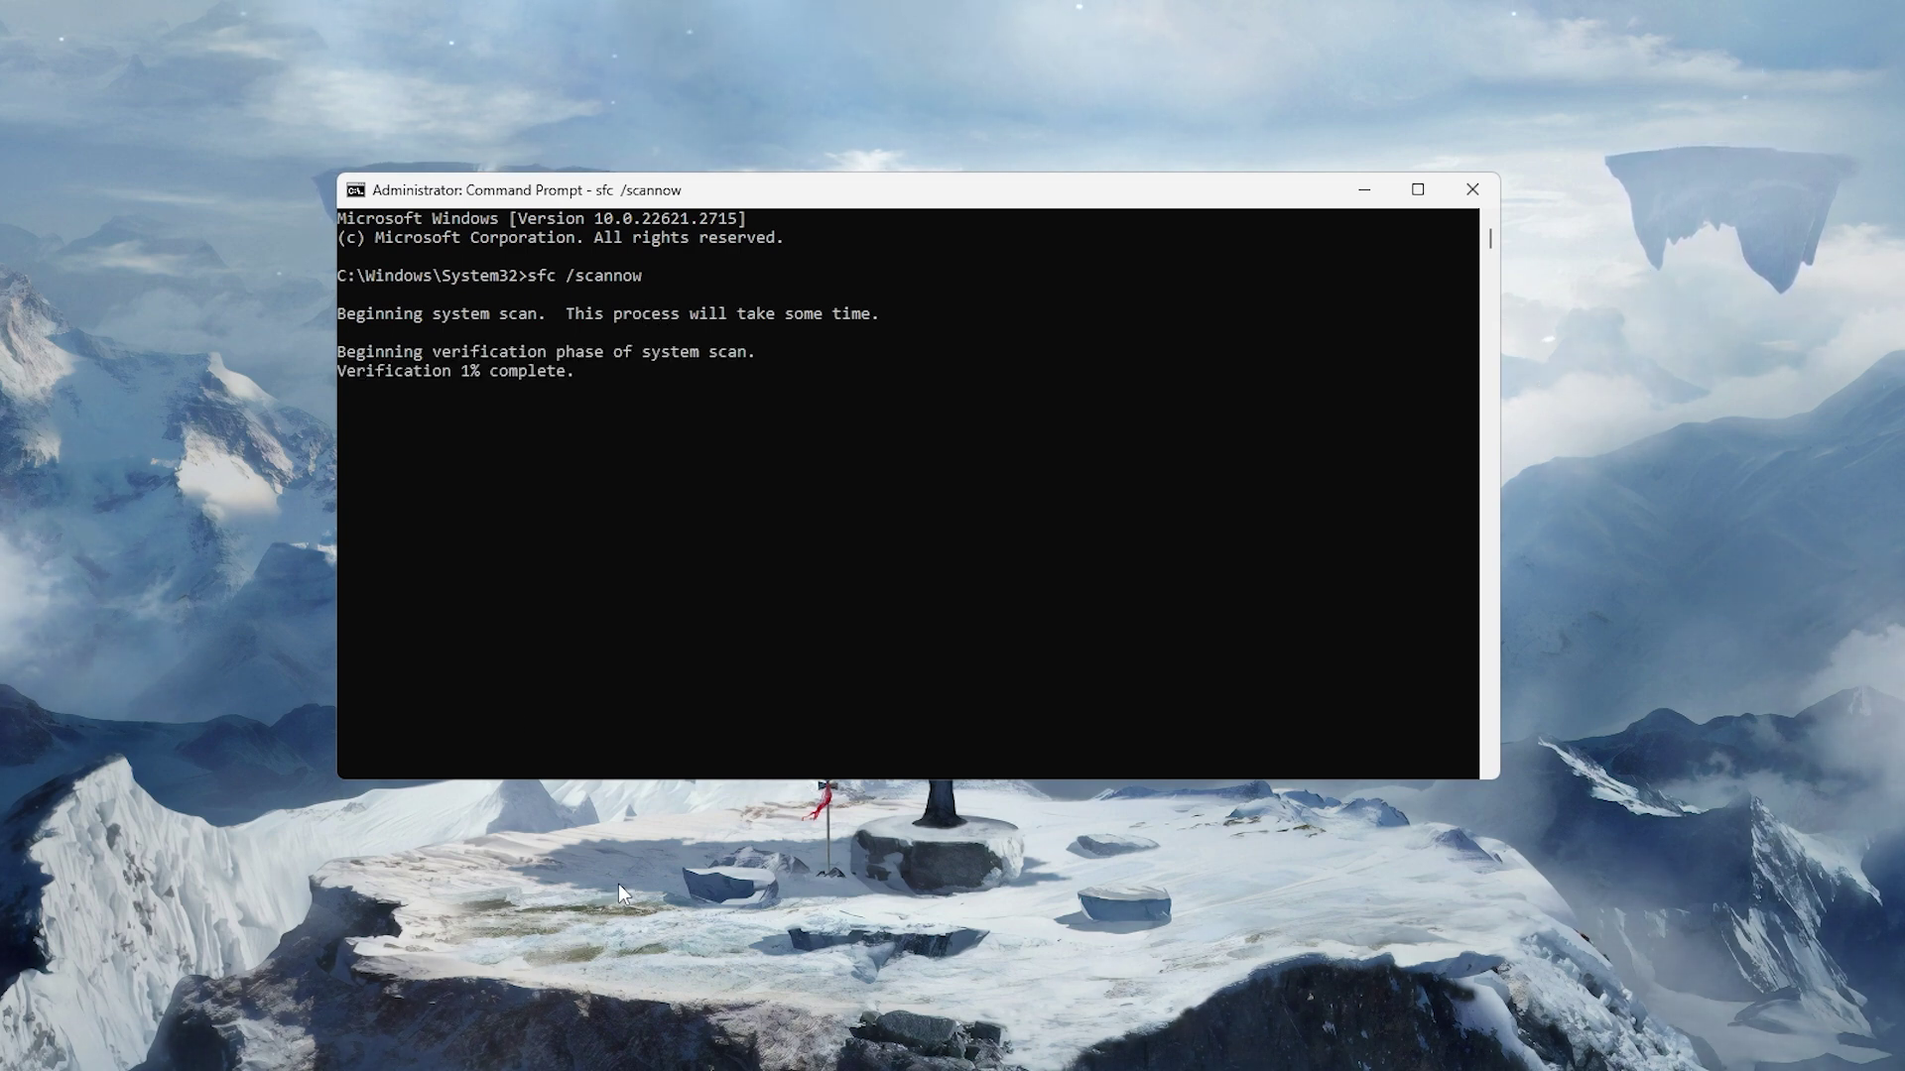
click(690, 824)
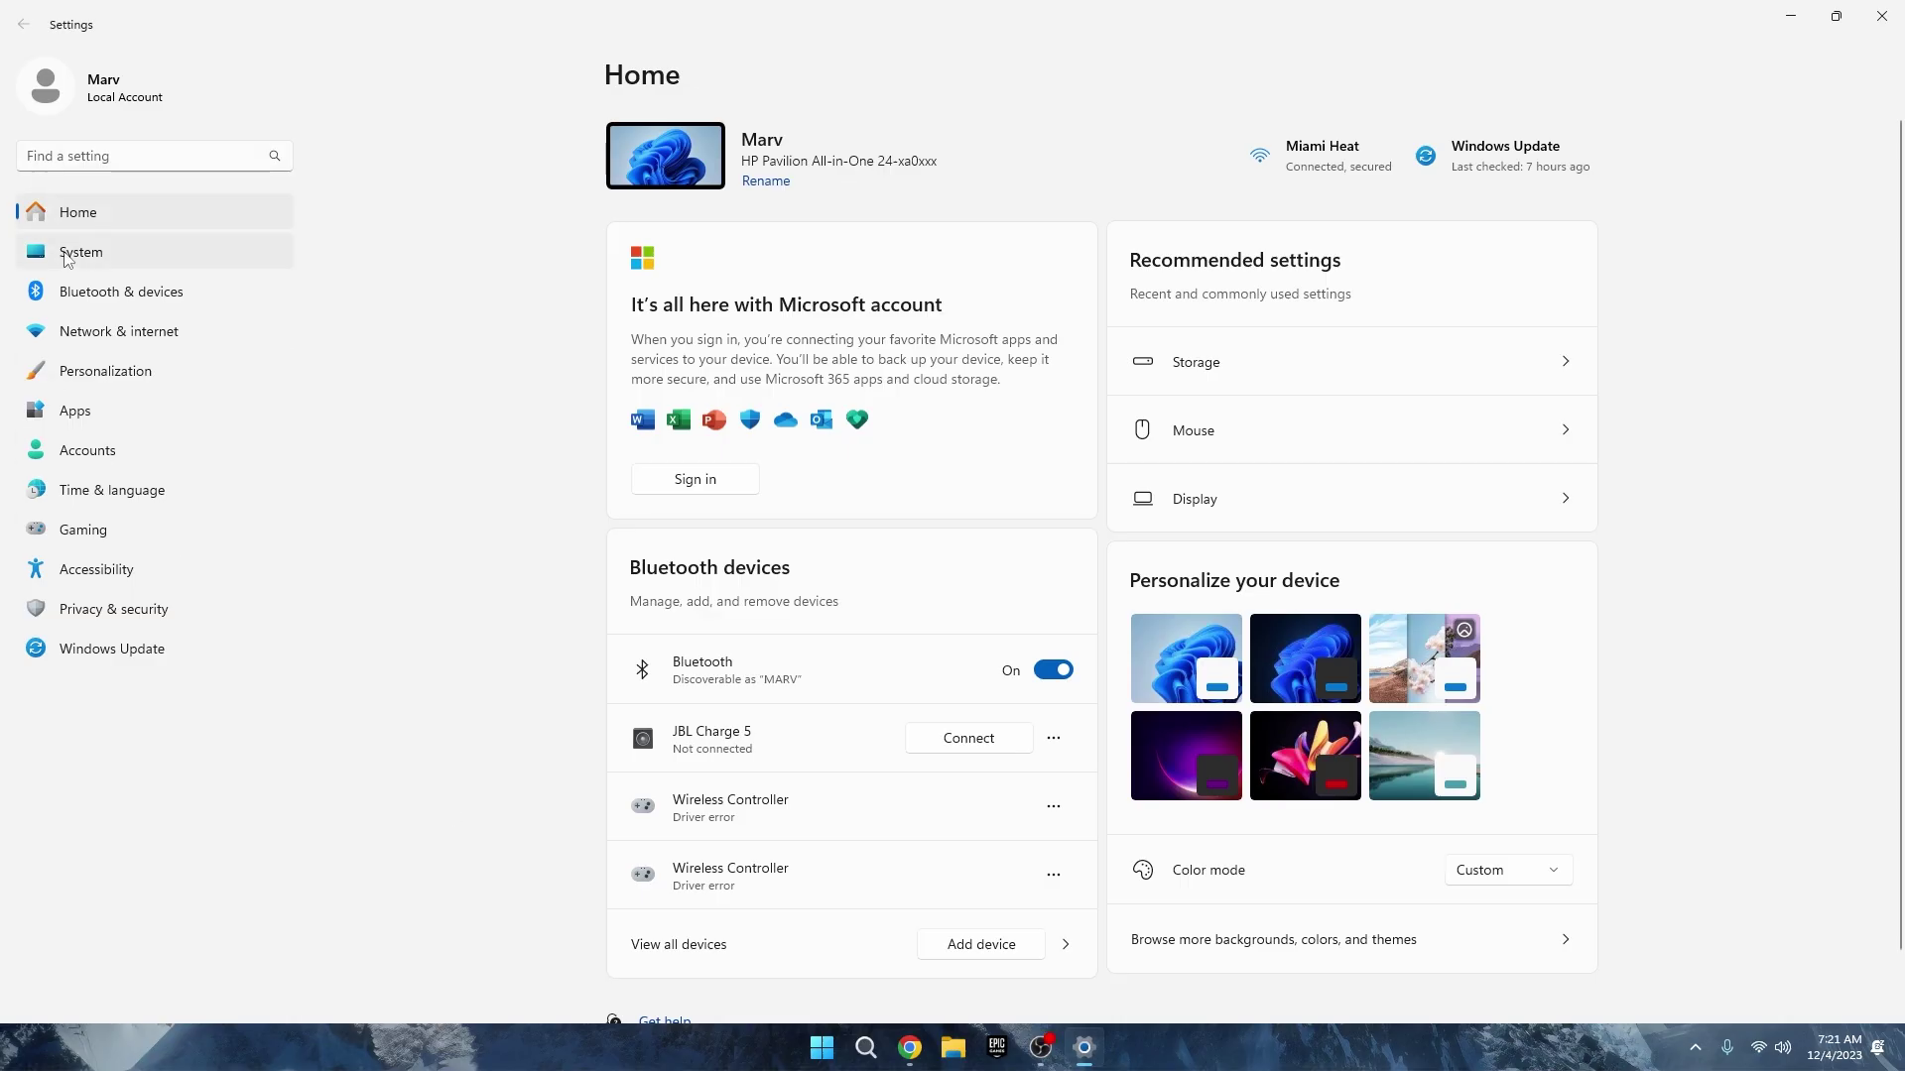
- Turn Storage Sense on under System > Storage
click(188, 250)
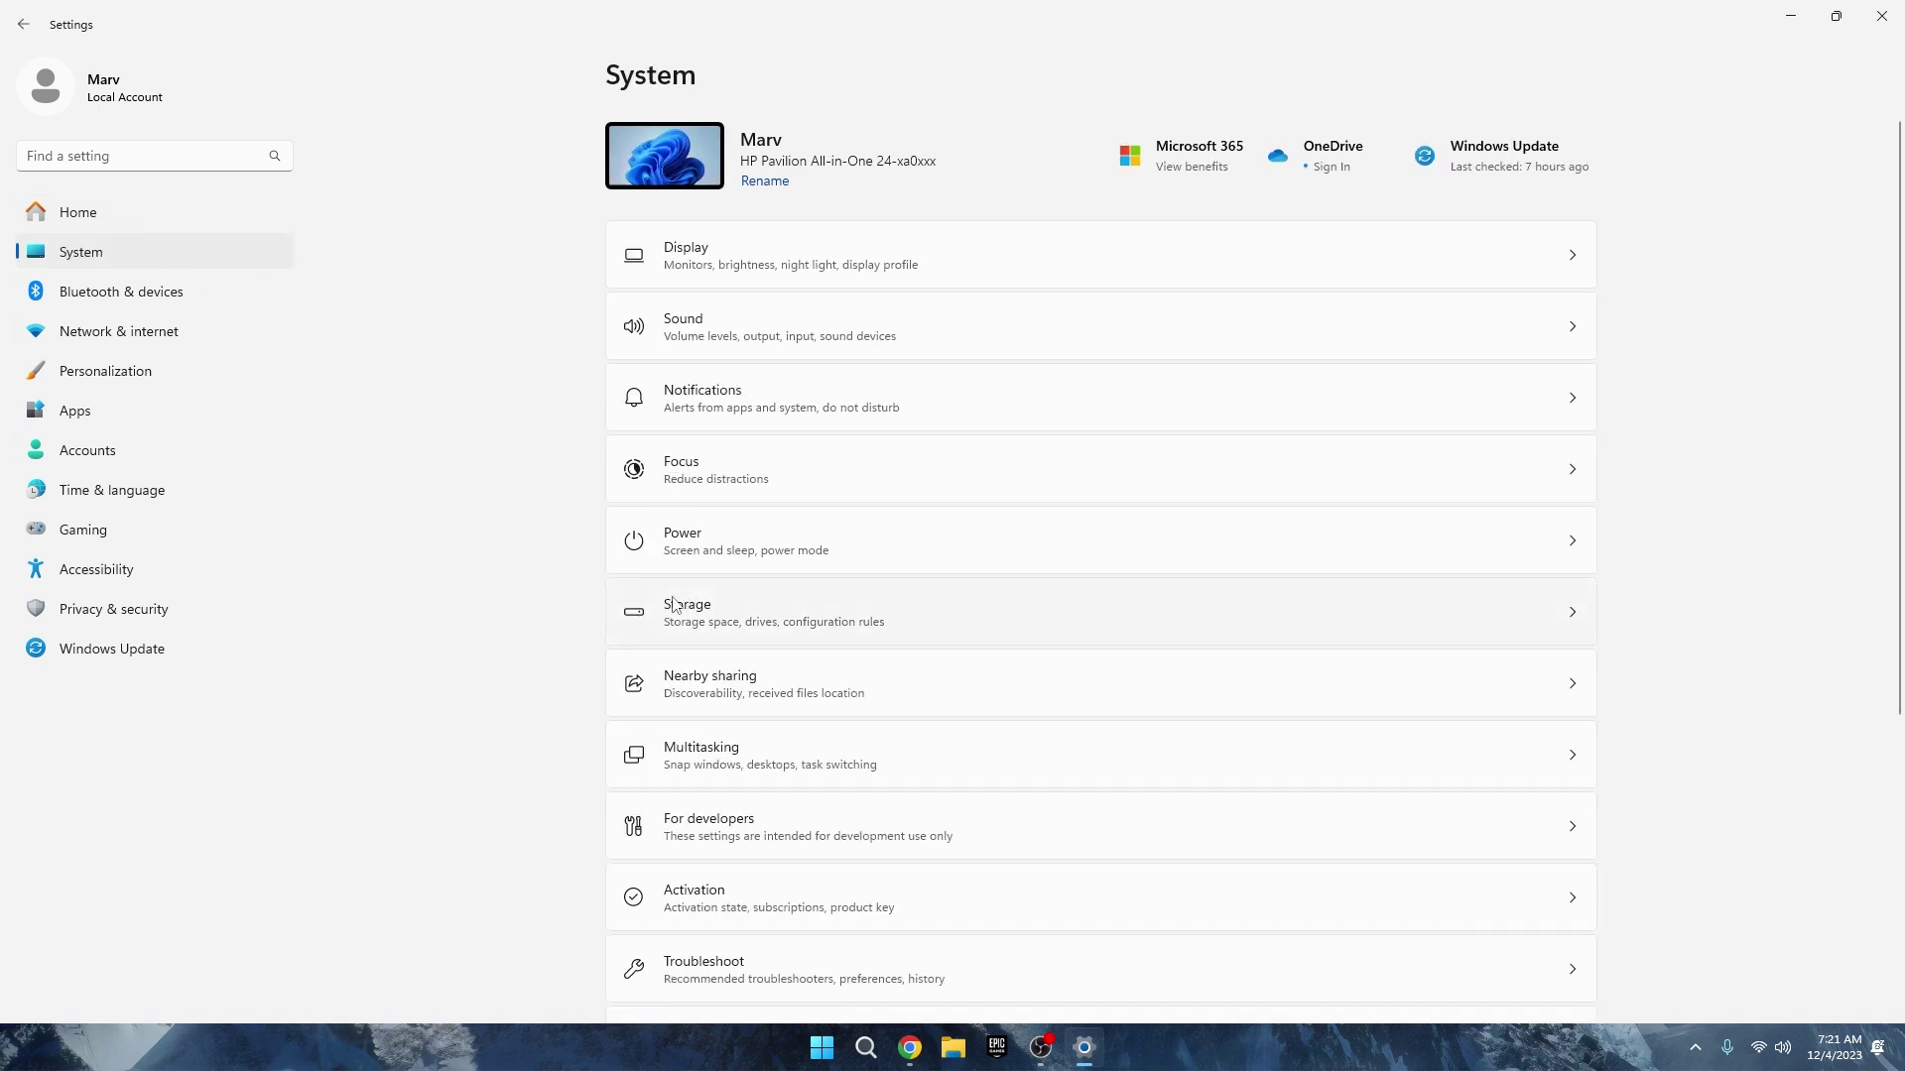
click(678, 630)
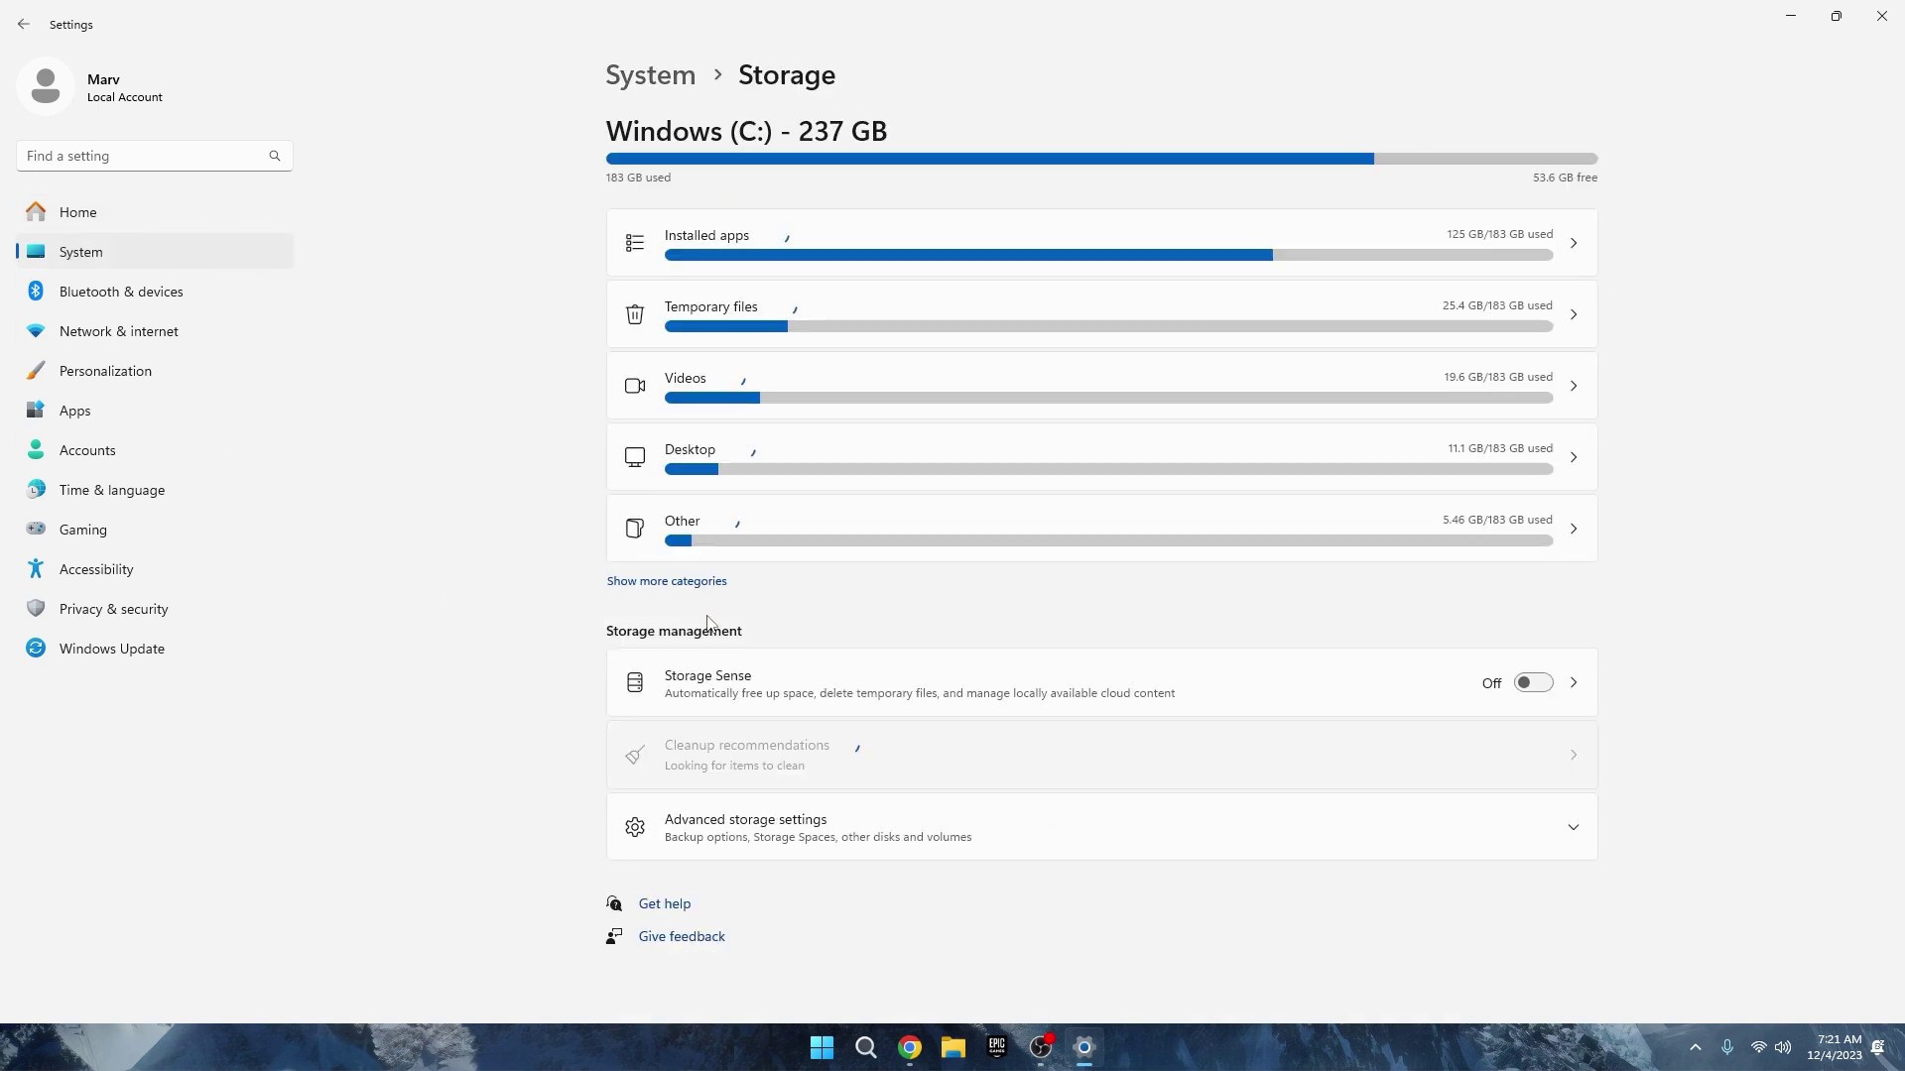
click(1525, 688)
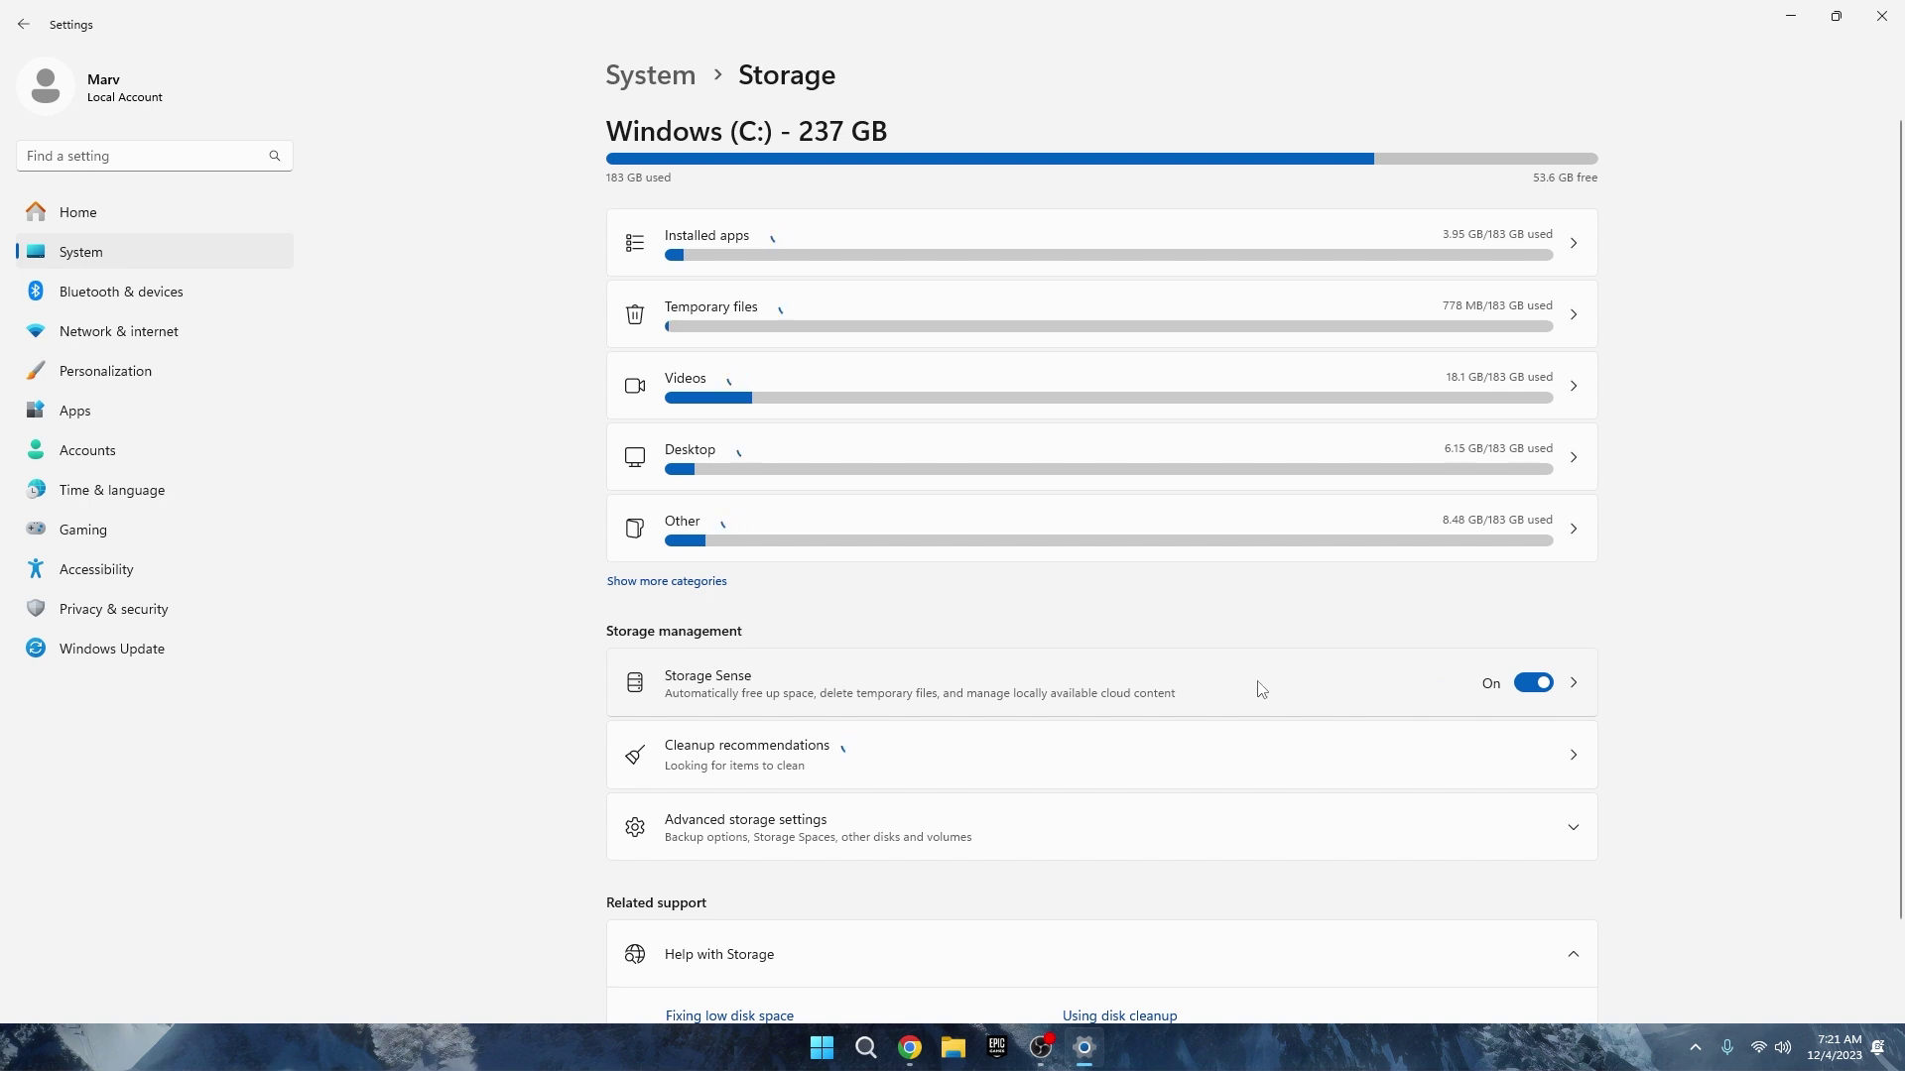
scroll(1210, 596, down, 2)
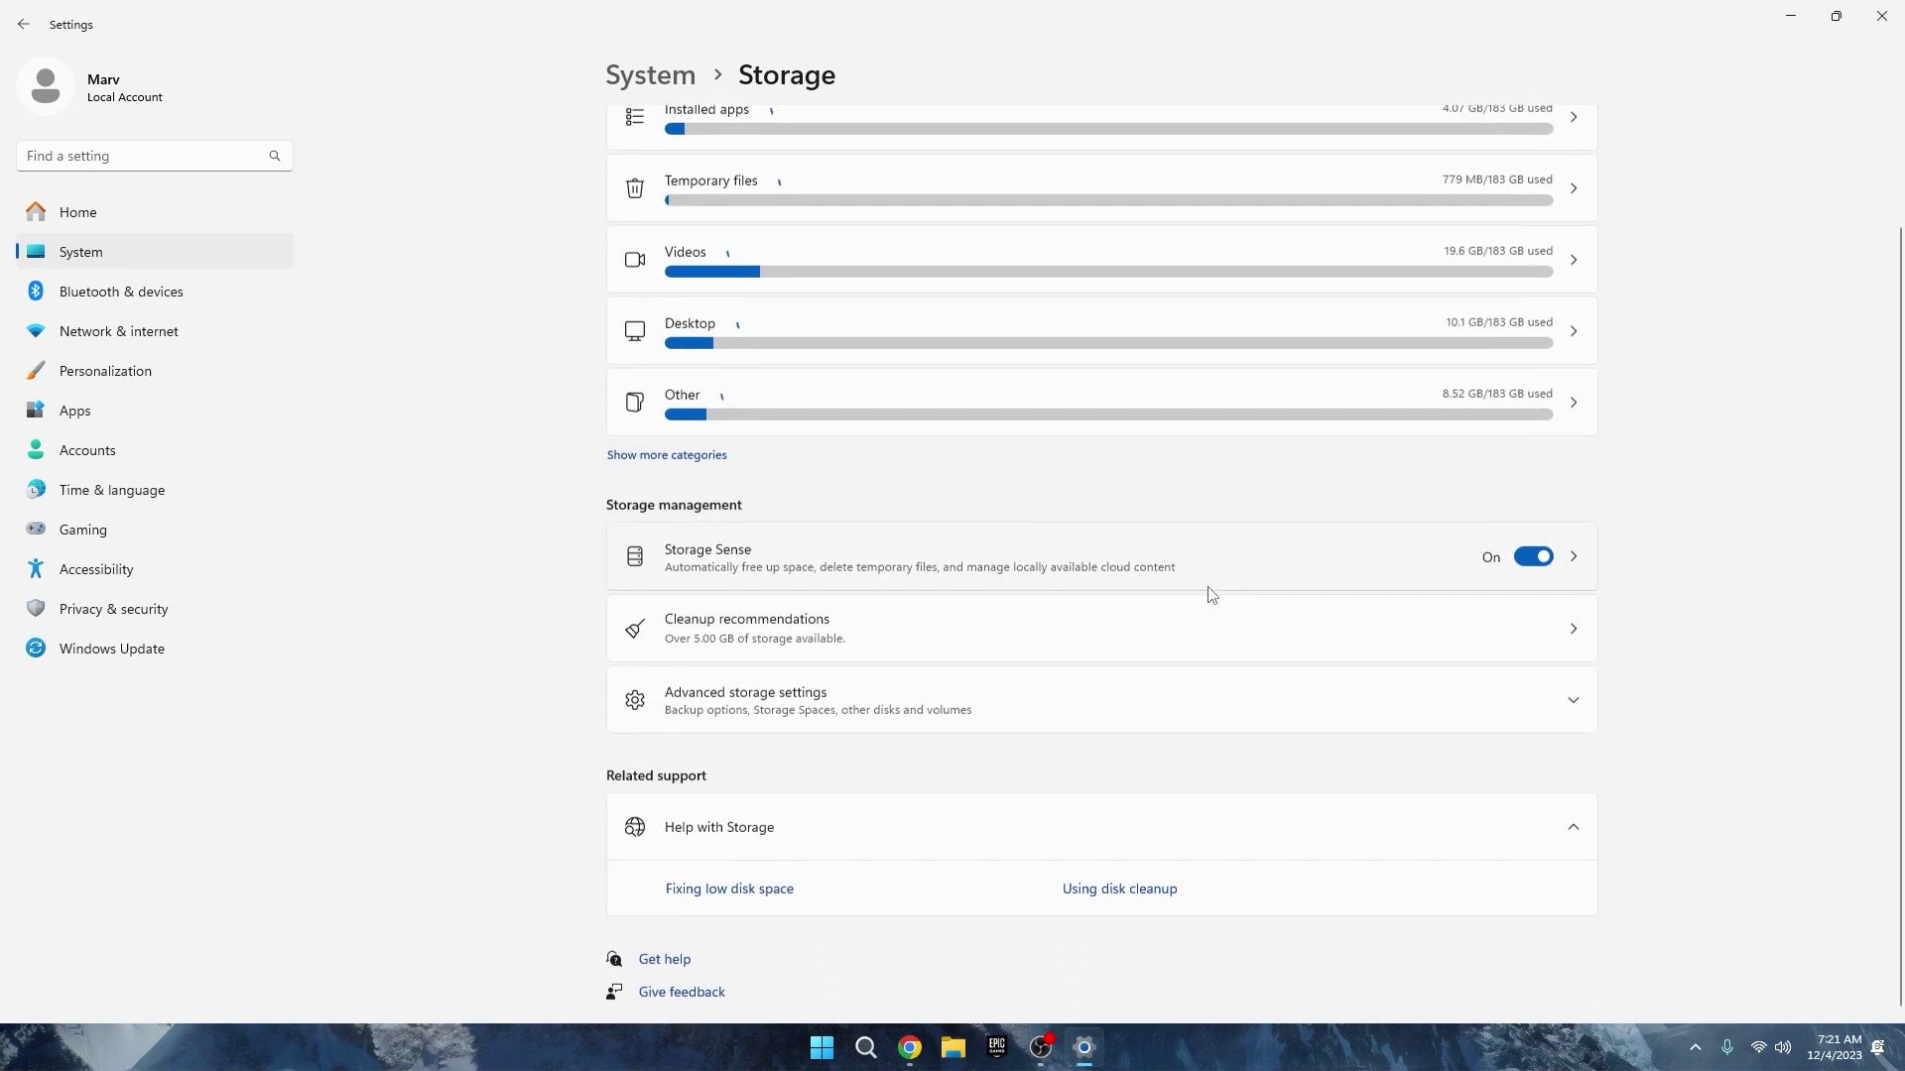
- Remove the checked temporary files from Storage's Temporary files page, confirming the deletion
click(870, 568)
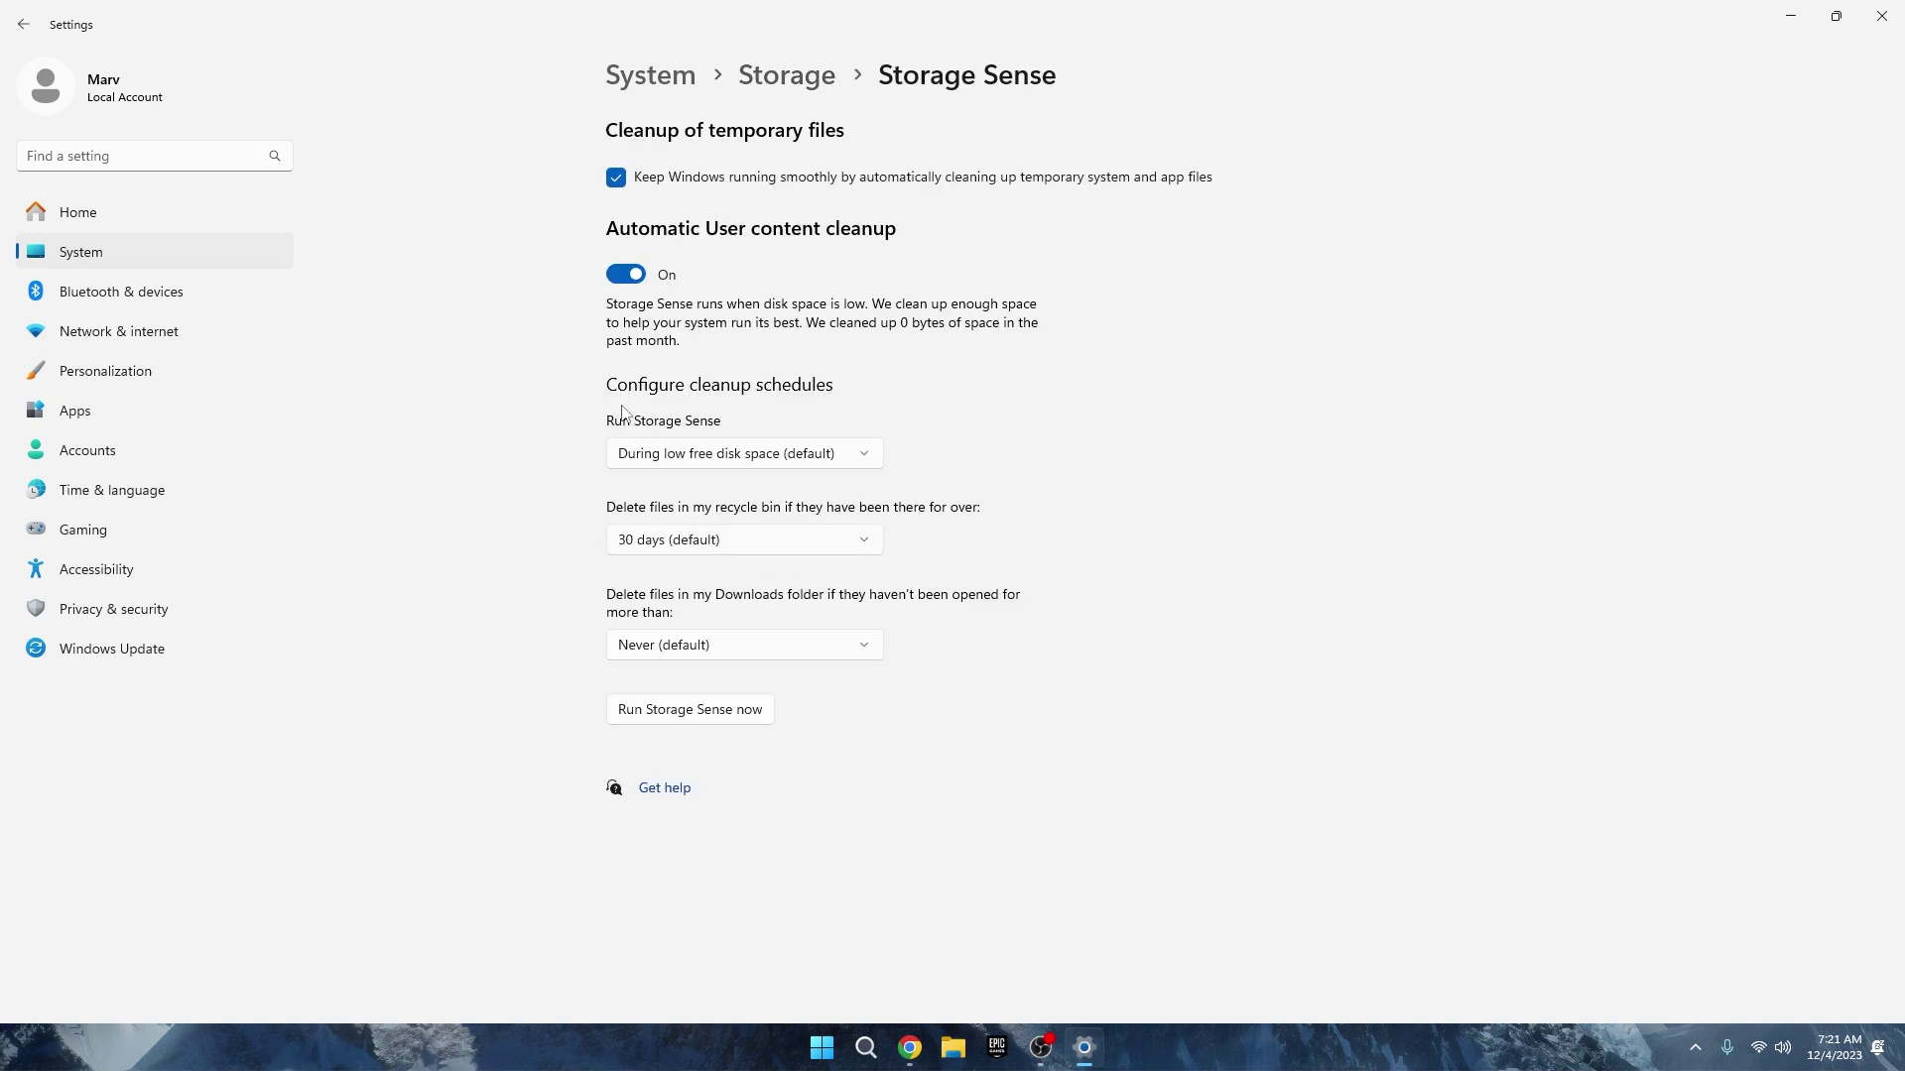
click(770, 79)
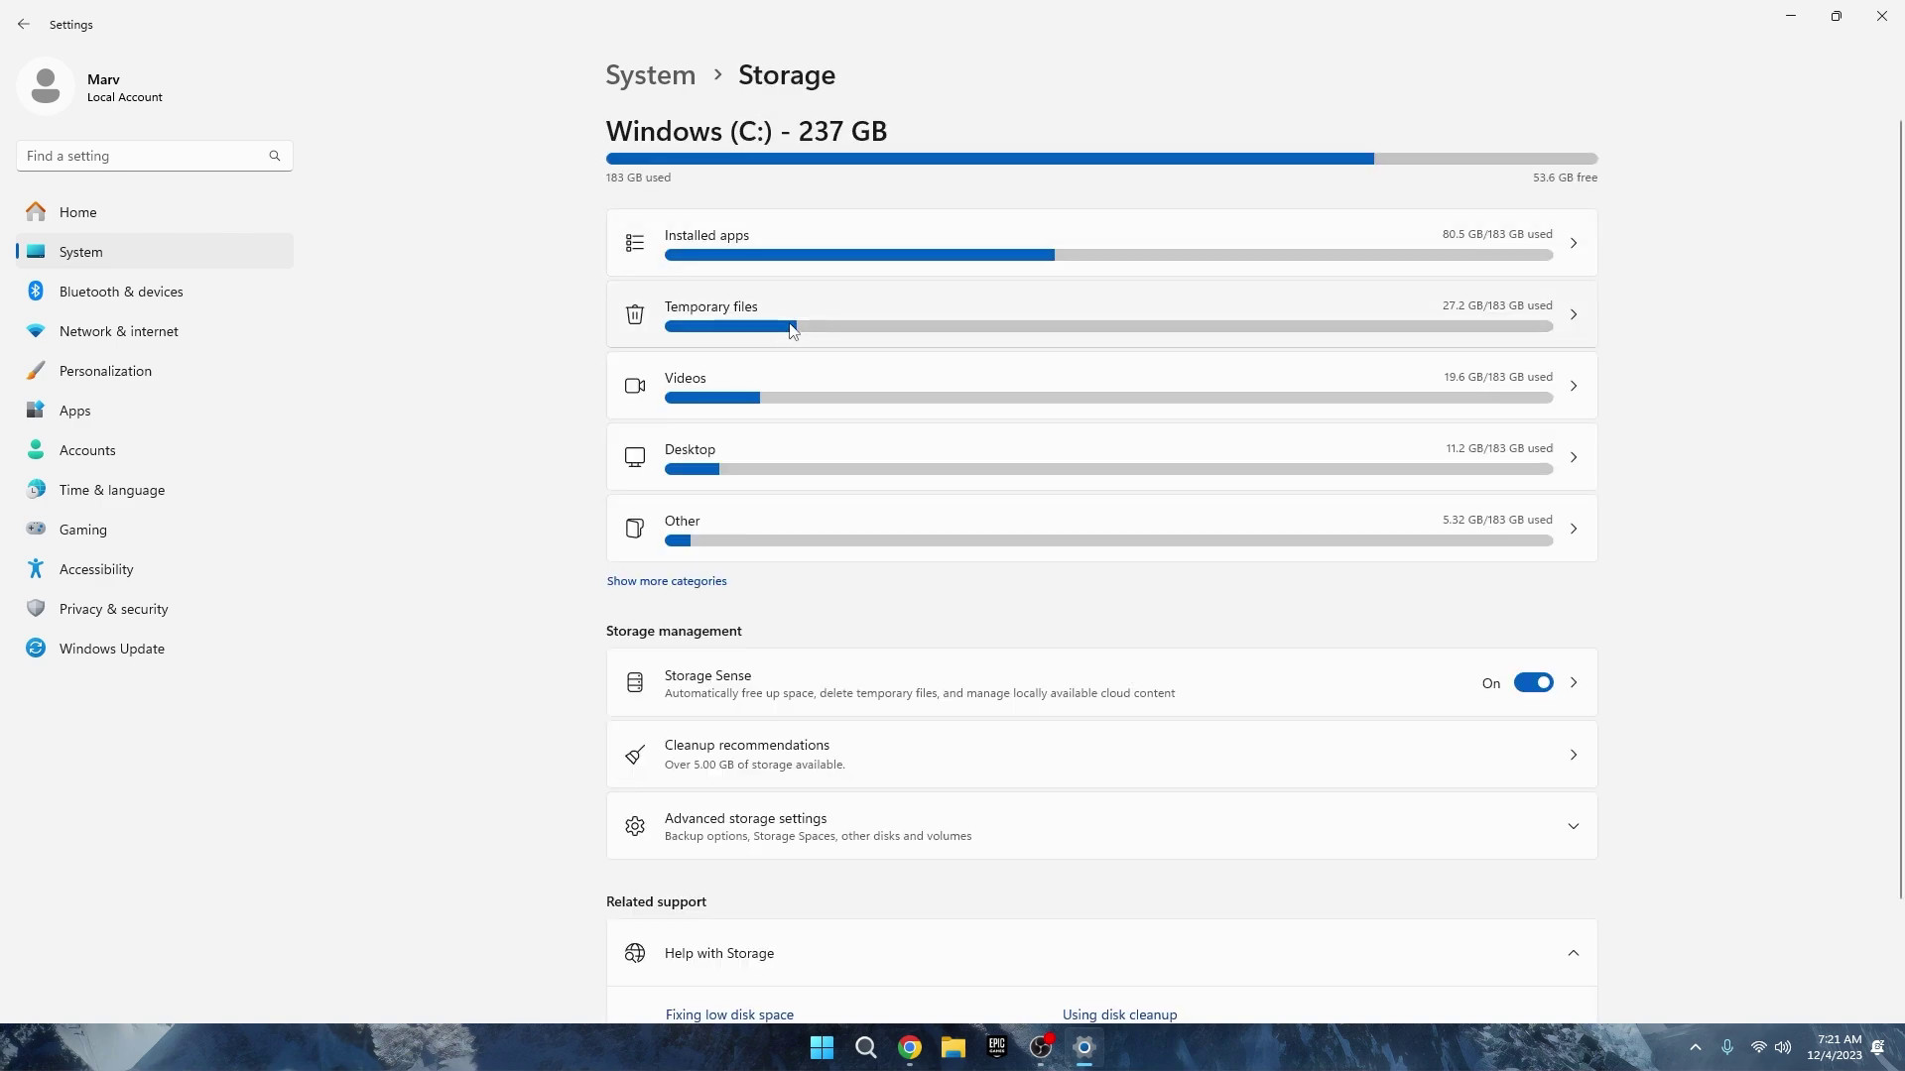
click(799, 321)
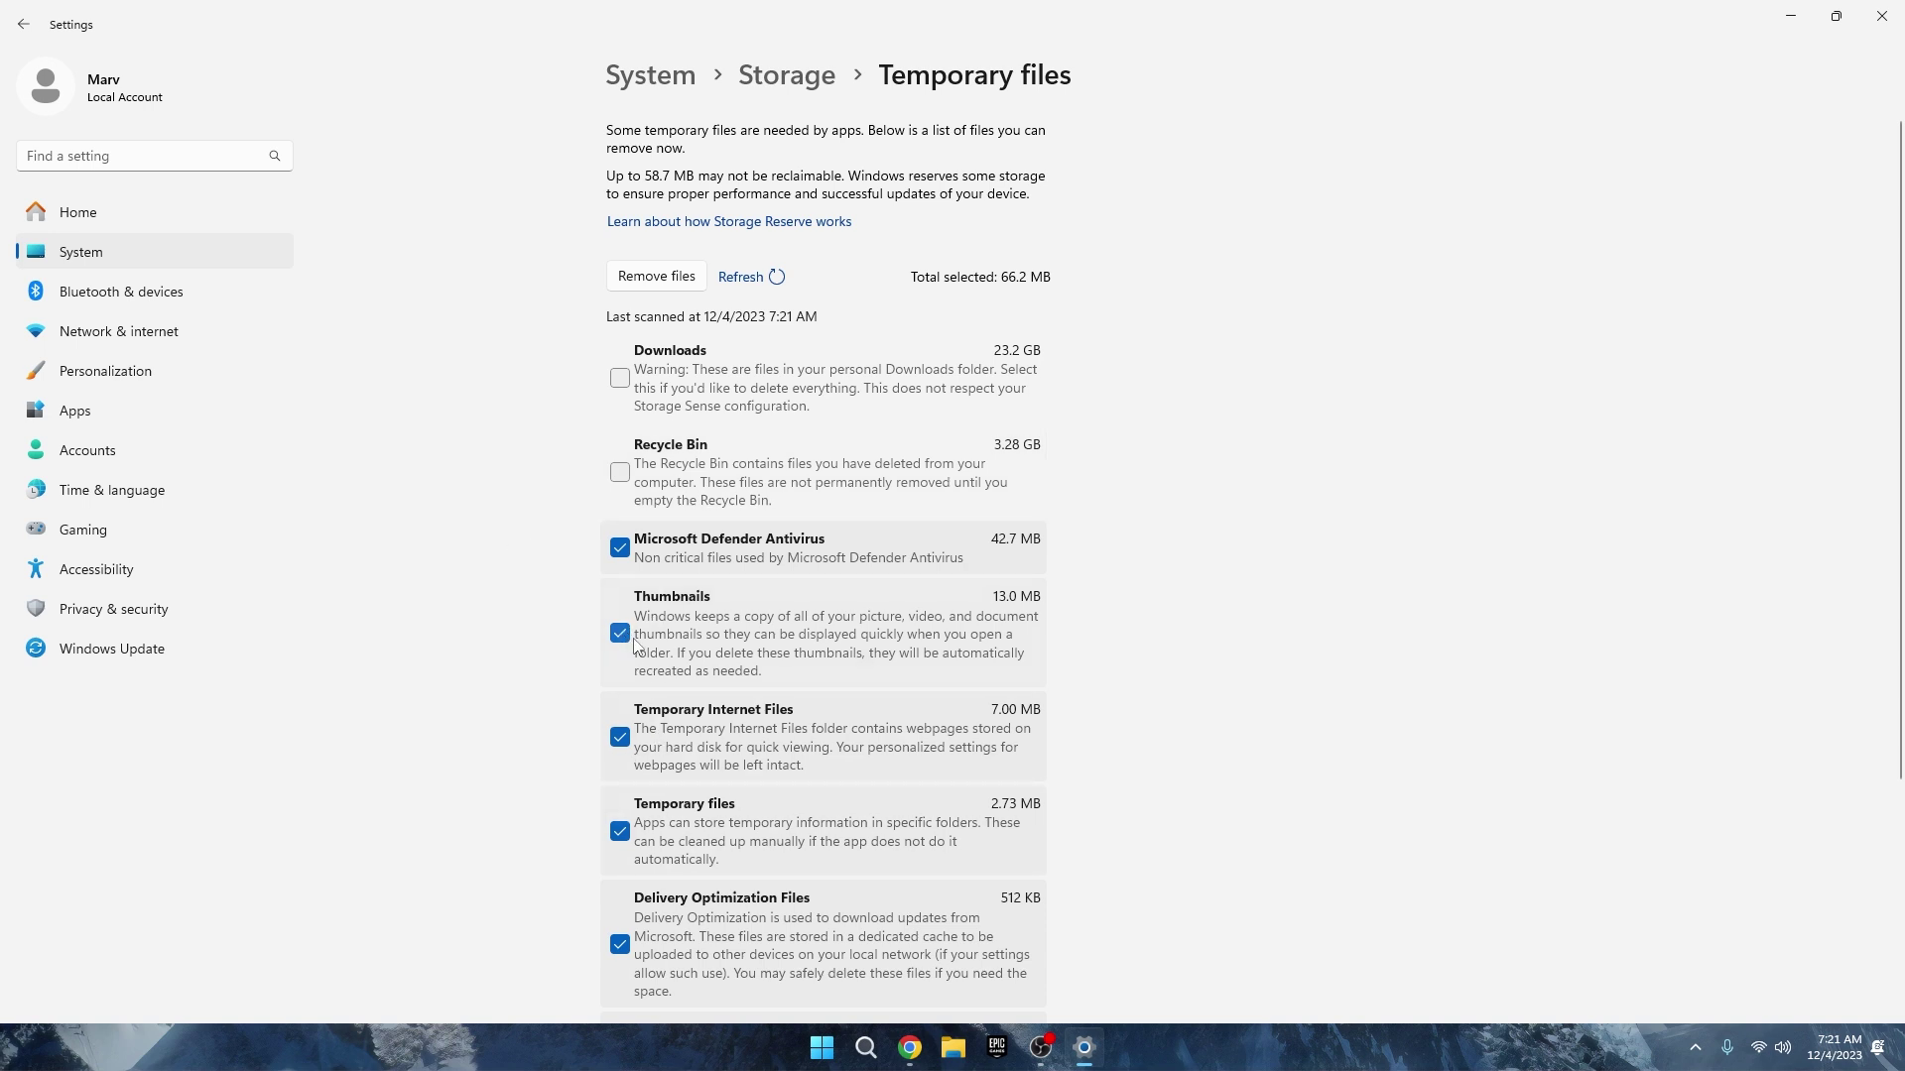
click(618, 279)
click(795, 586)
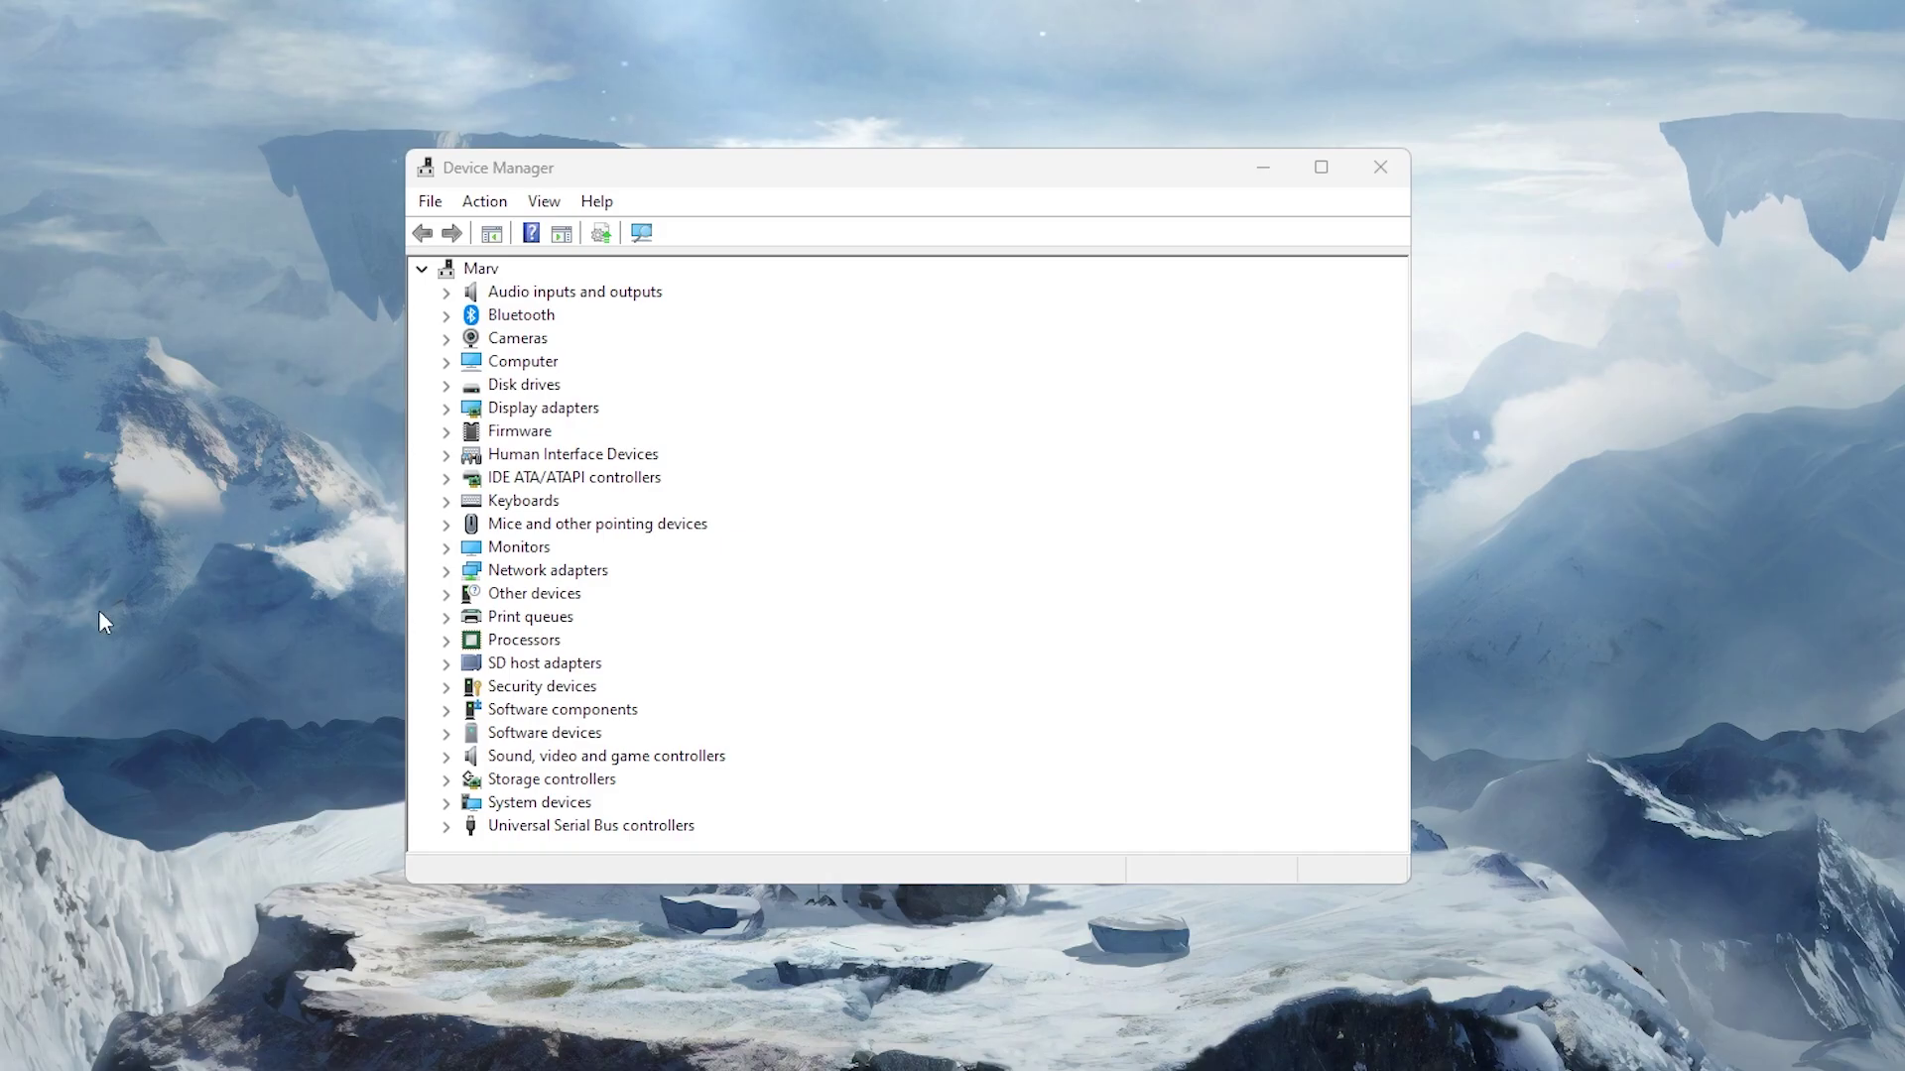
- Under System devices, confirm the High precision event timer is disabled and leave it unchanged
double_click(474, 805)
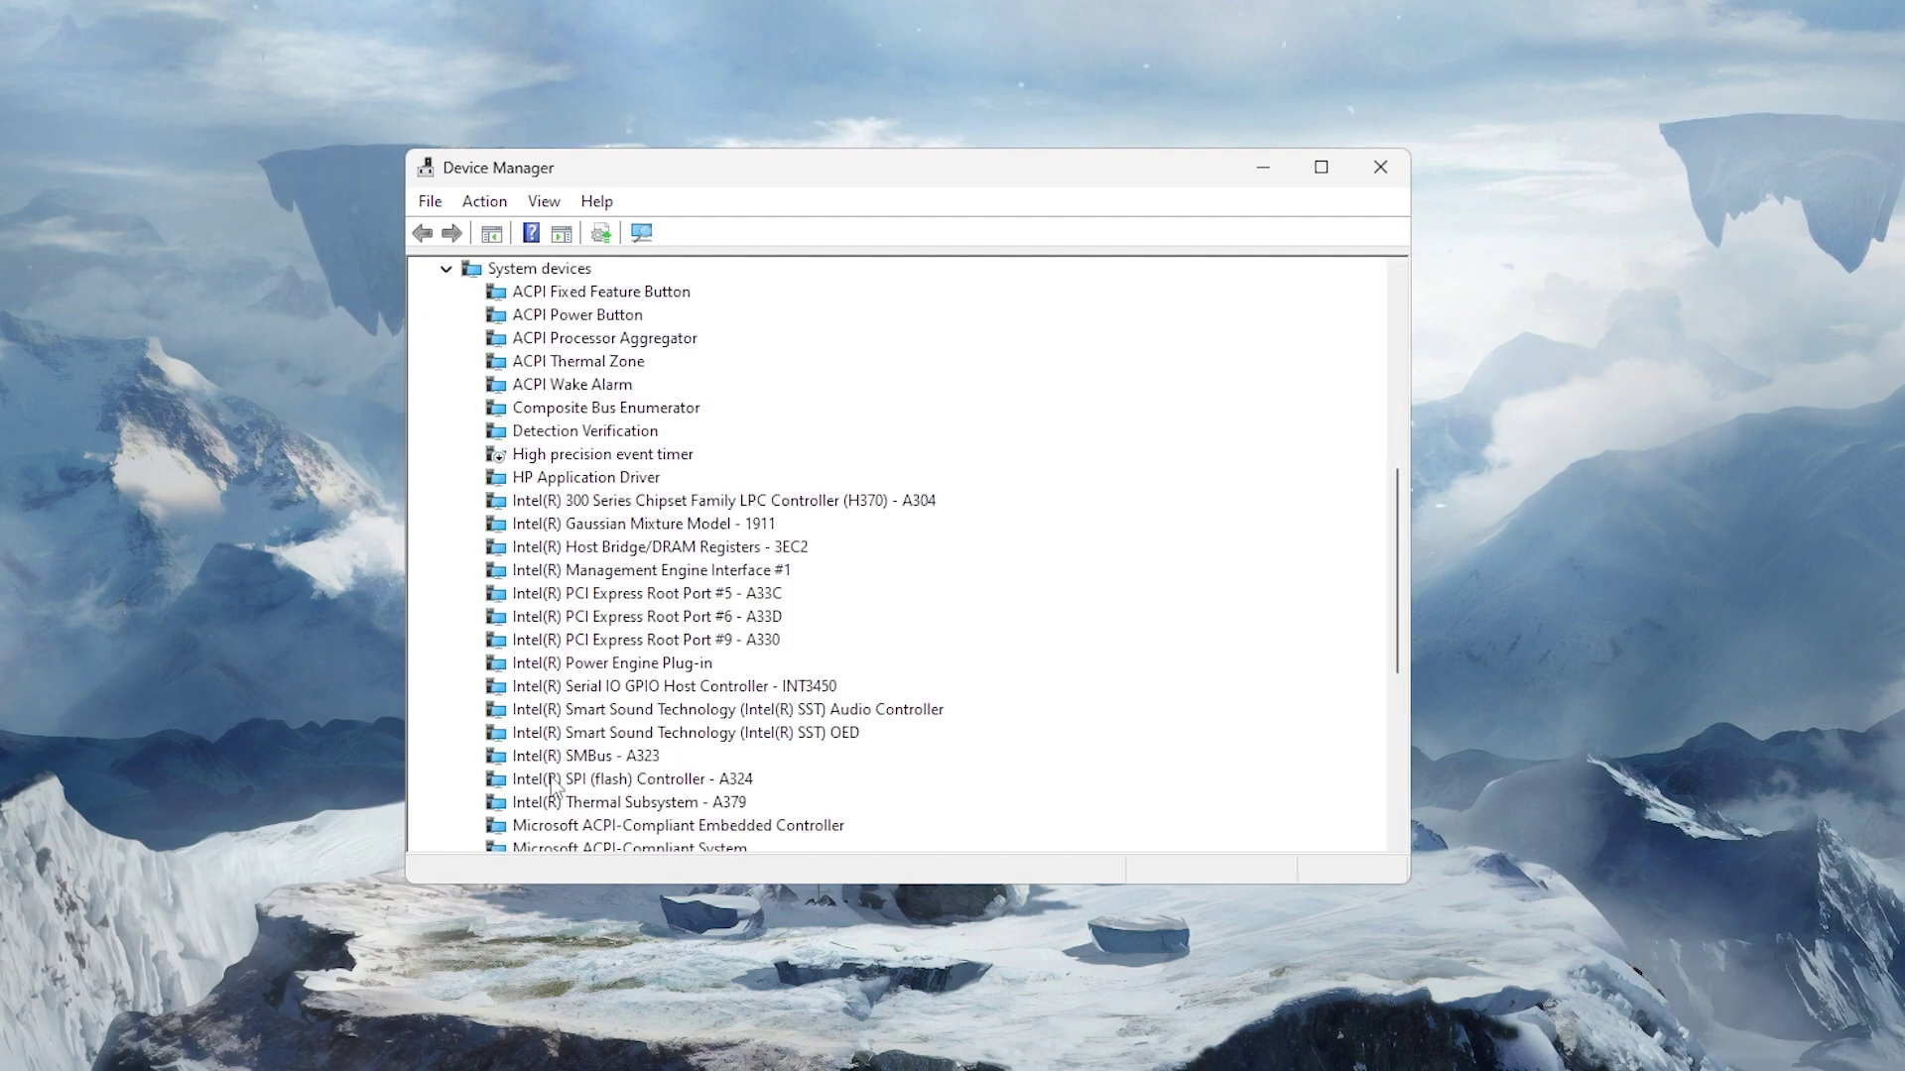
click(552, 459)
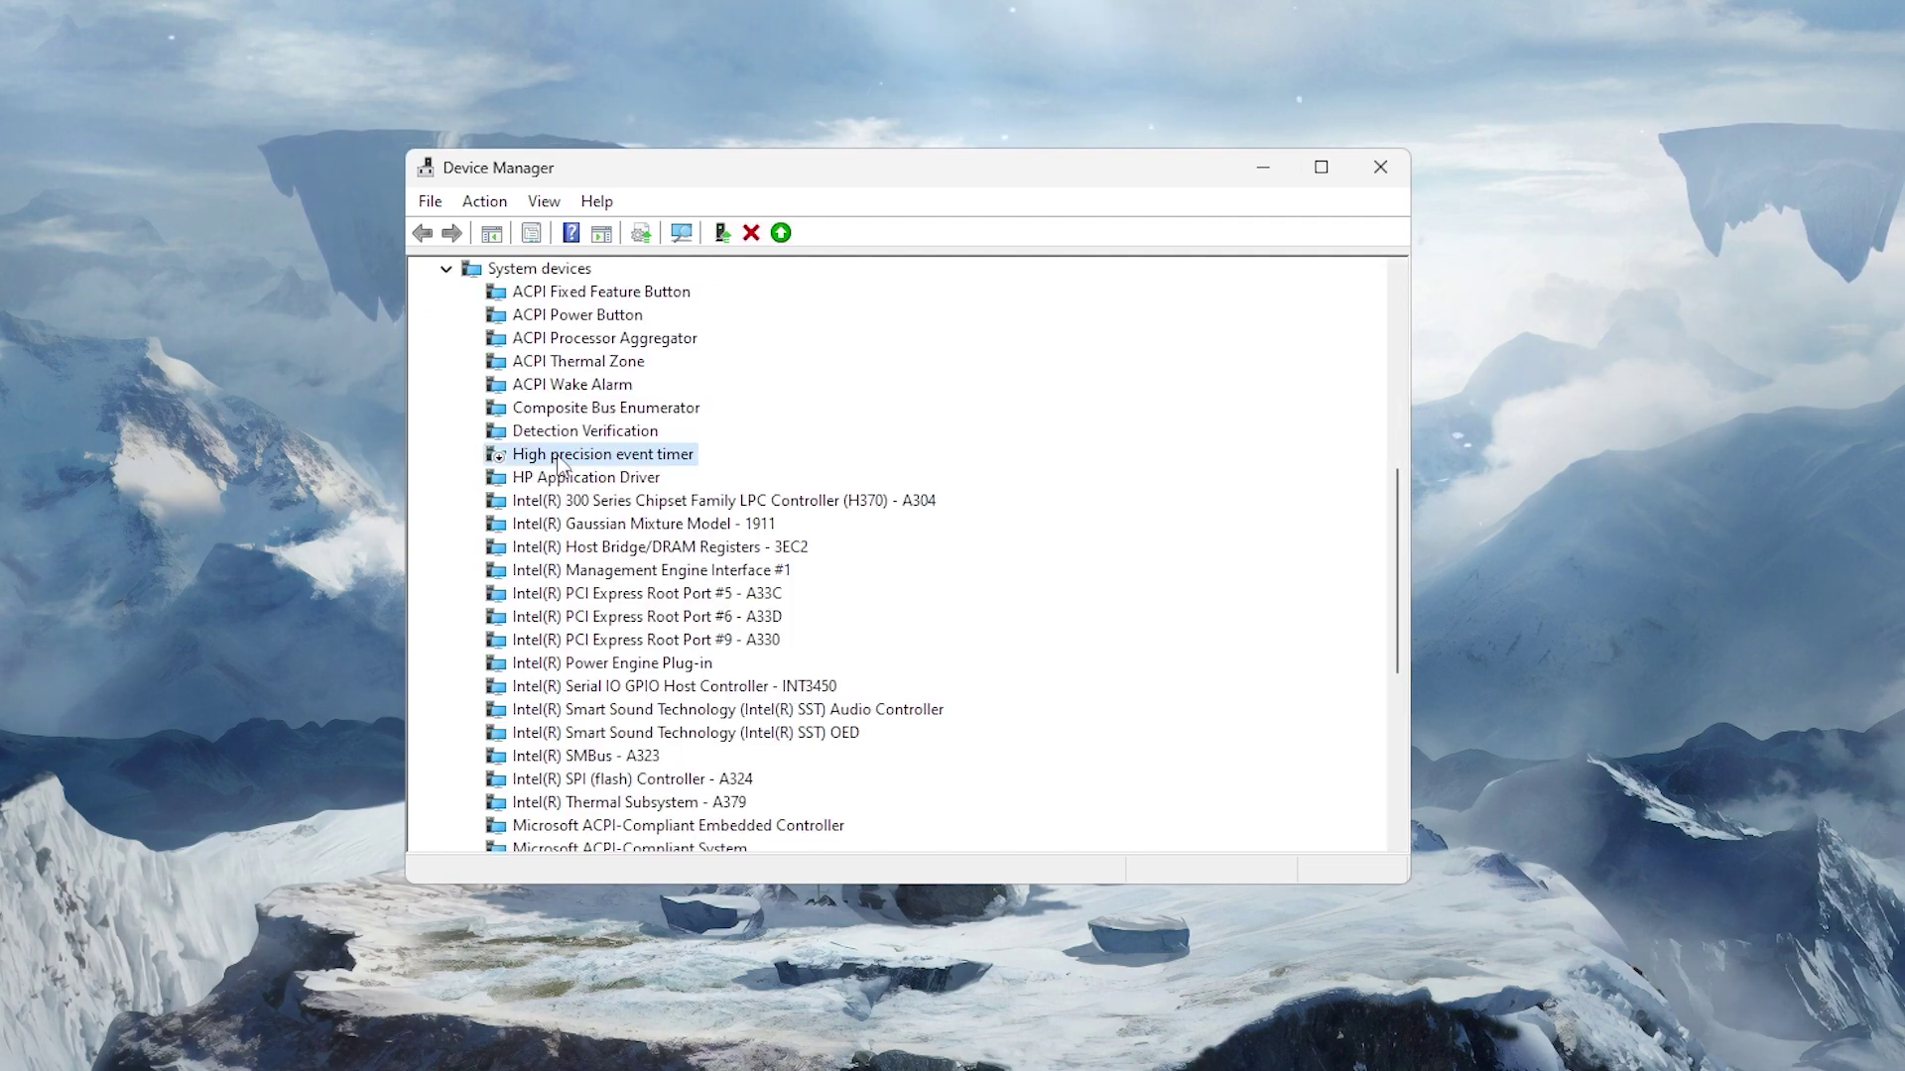
right_click(542, 461)
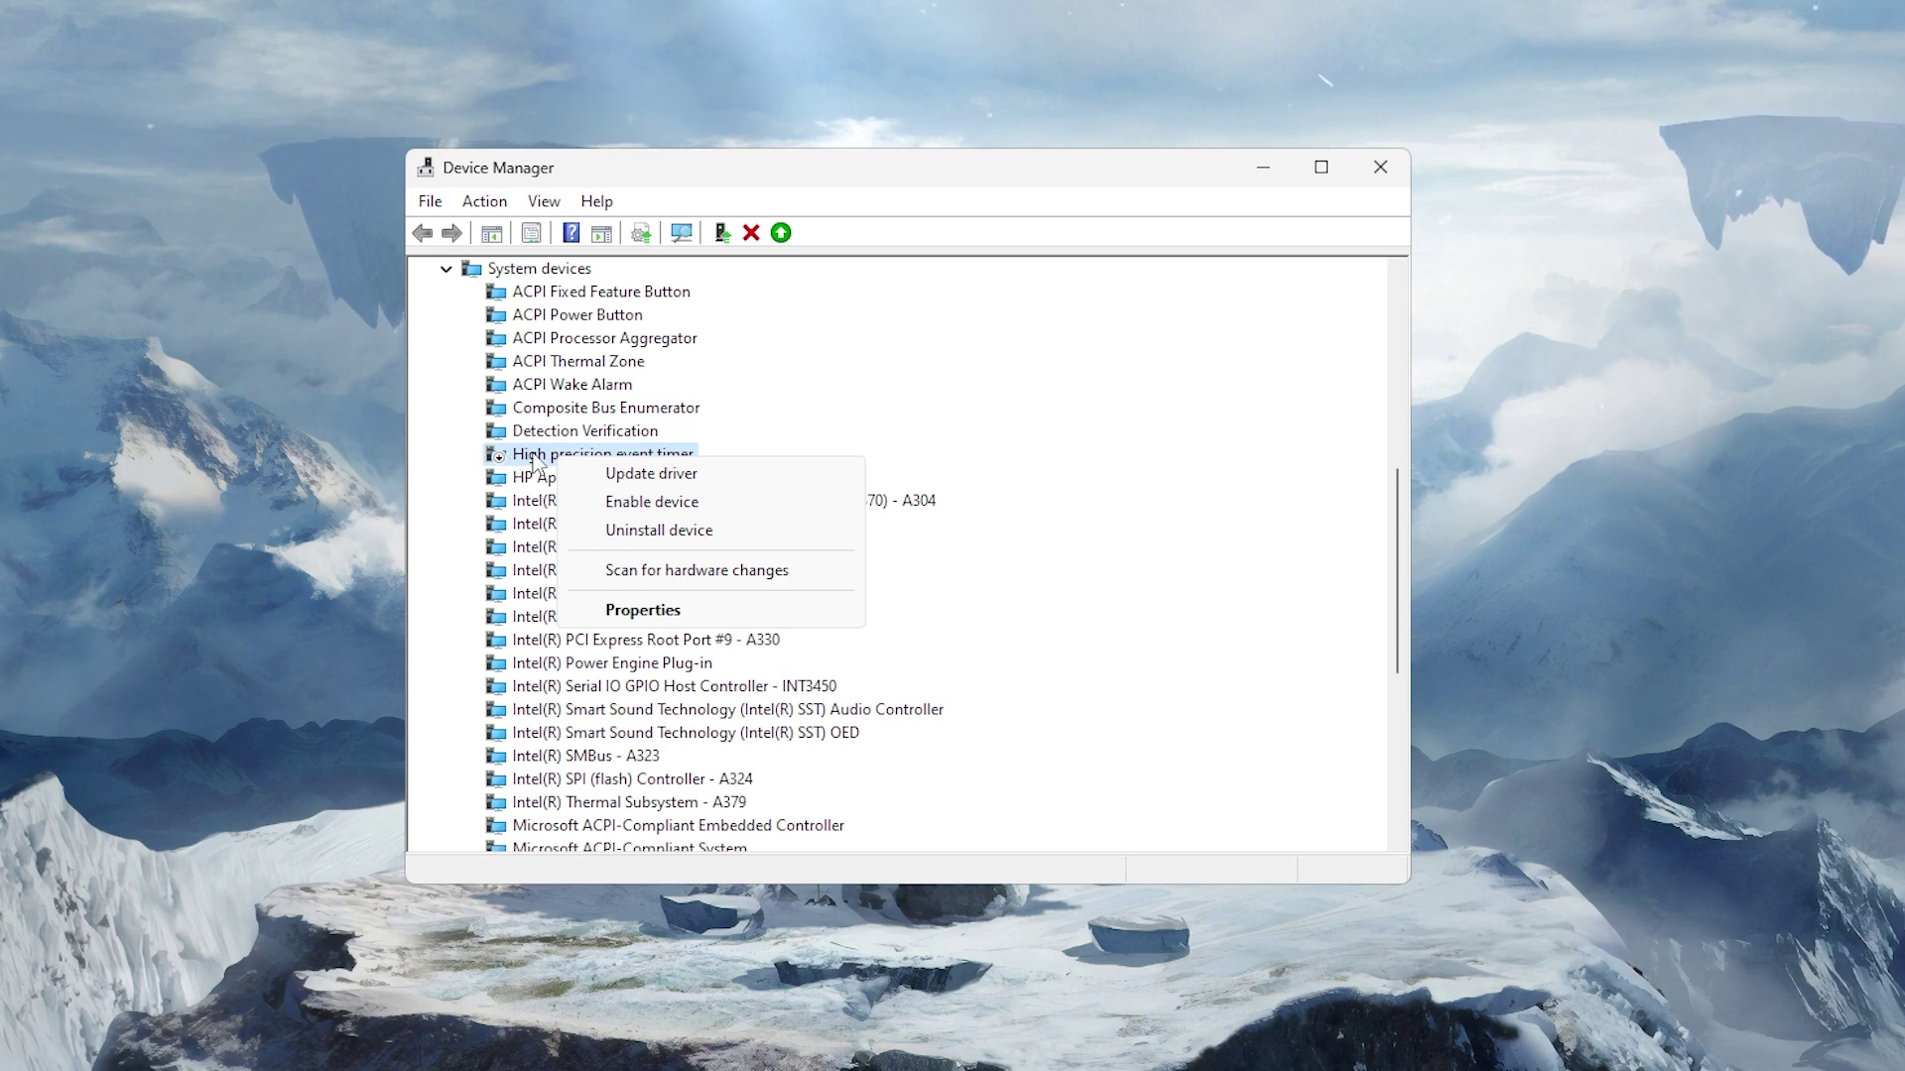
click(533, 461)
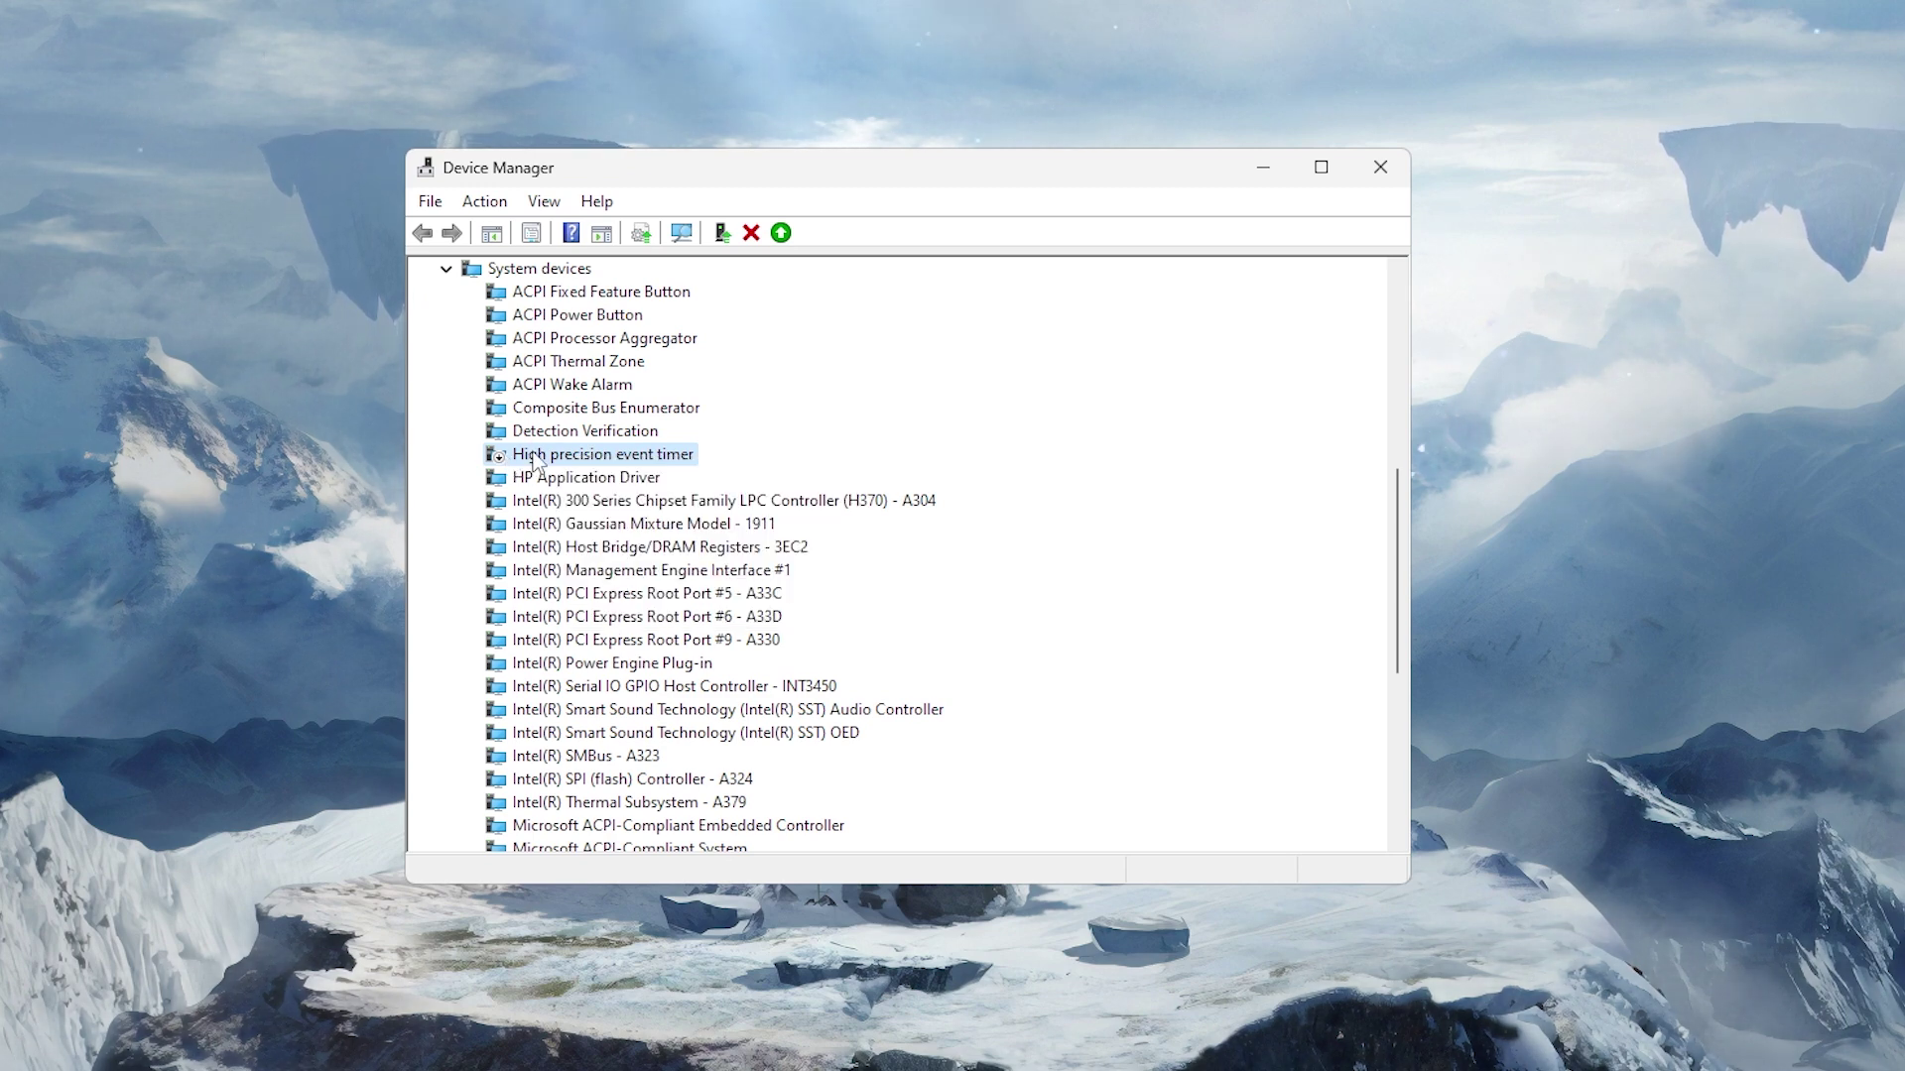
right_click(661, 455)
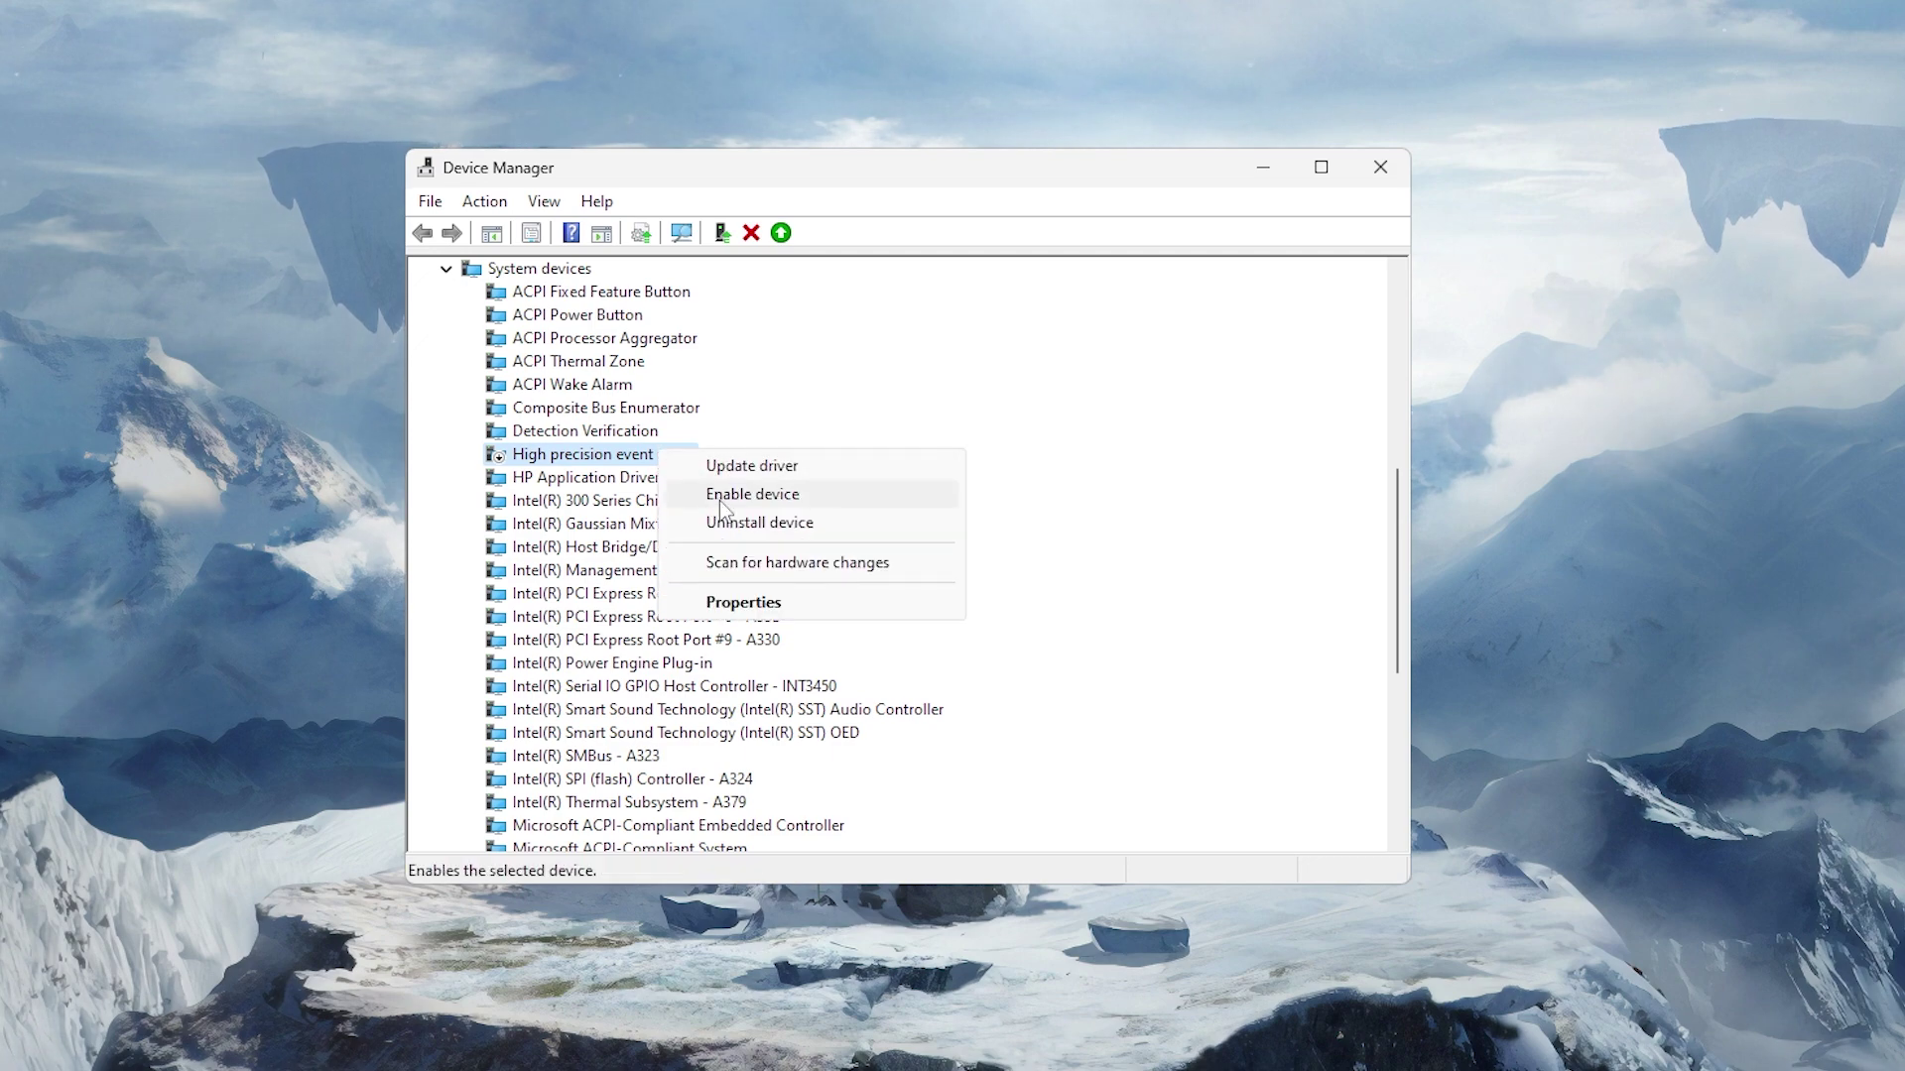
click(830, 171)
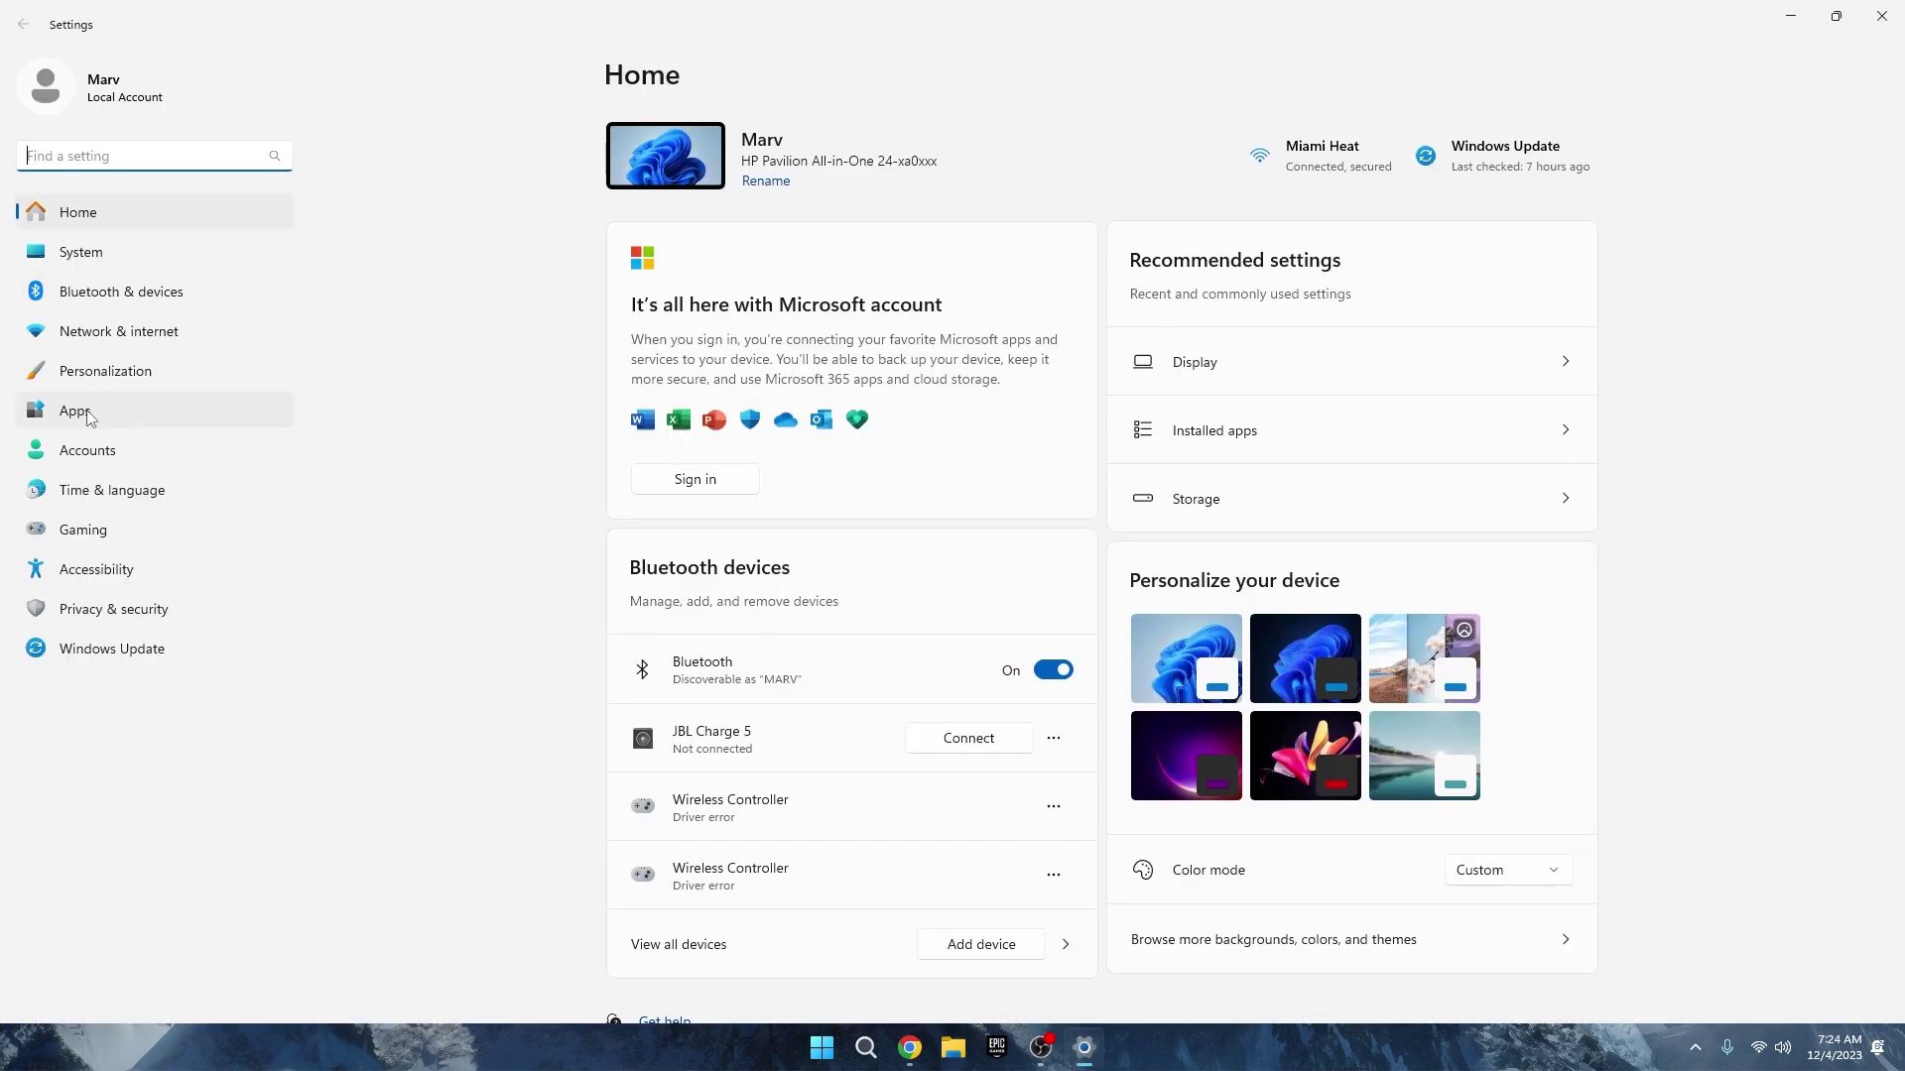
- Verify the Game Bar controller option is Off and Game Mode is On under Gaming
click(238, 529)
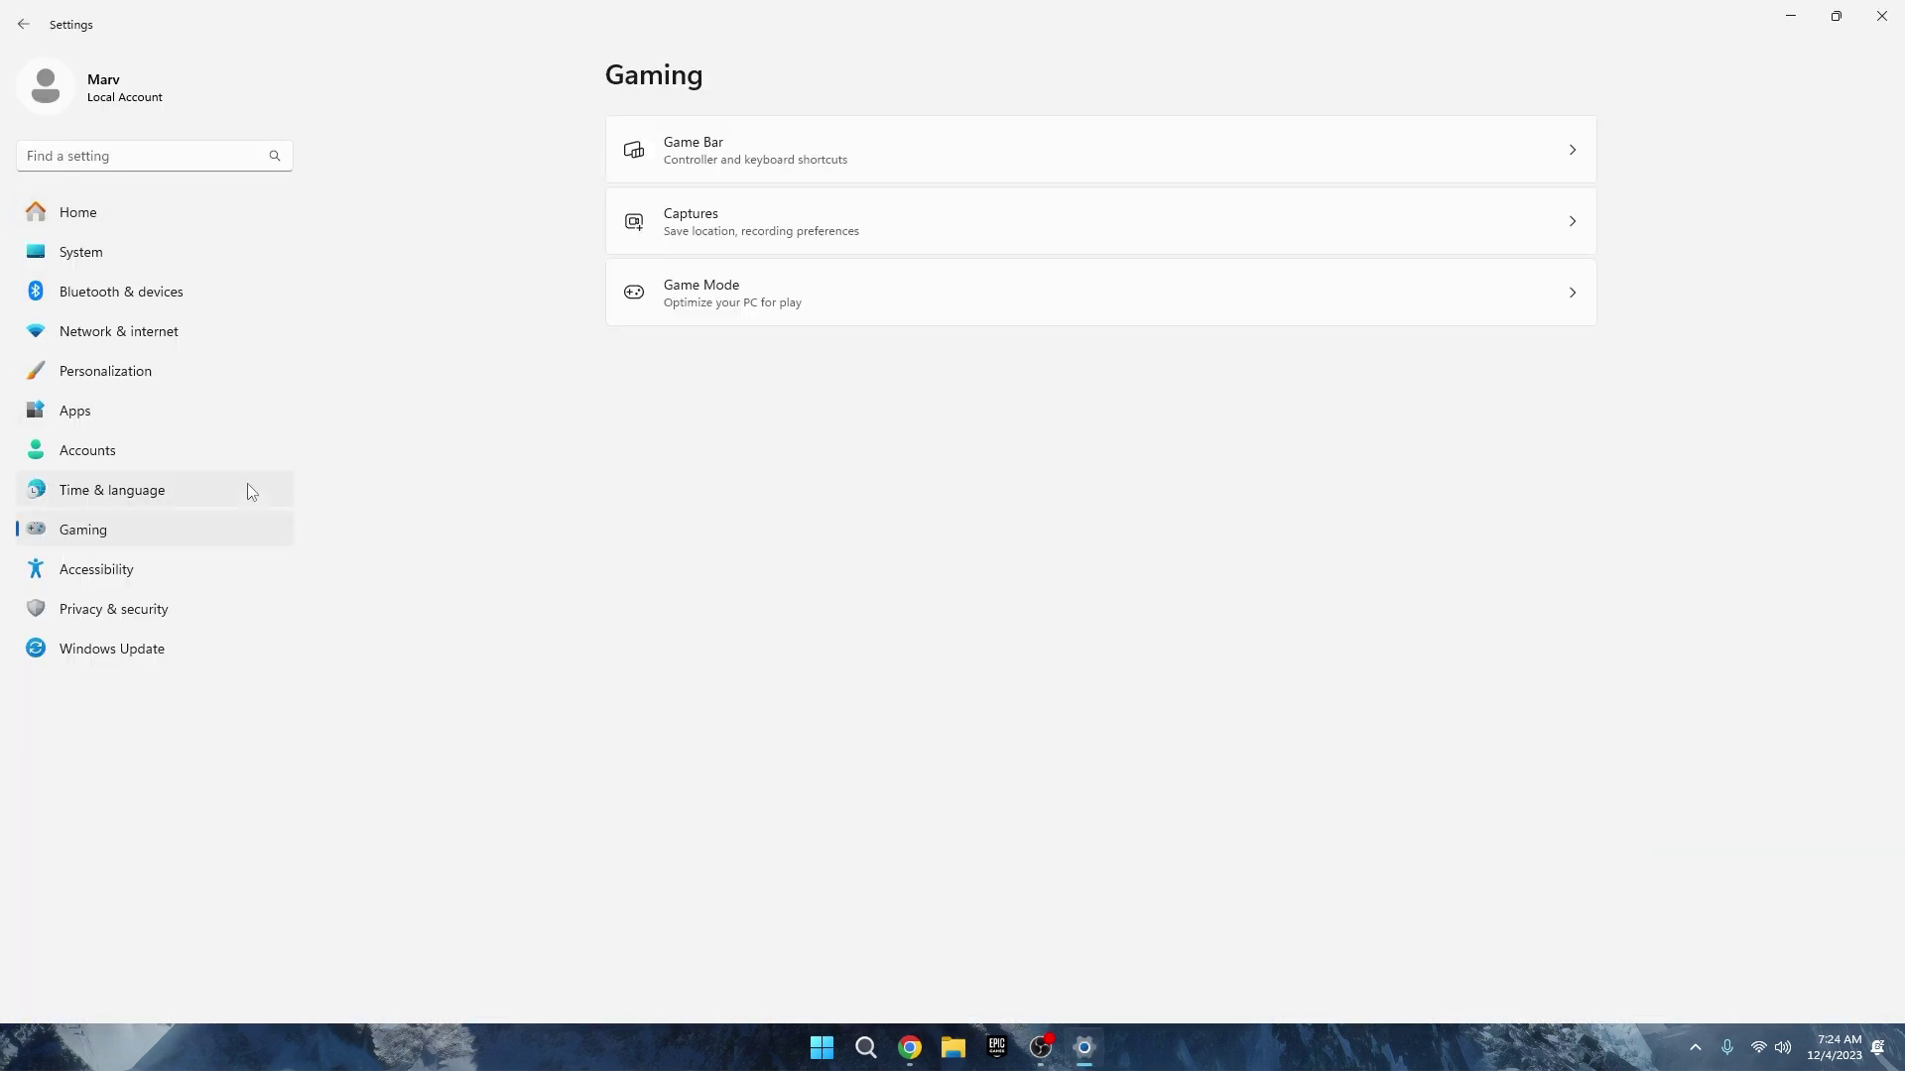
click(655, 169)
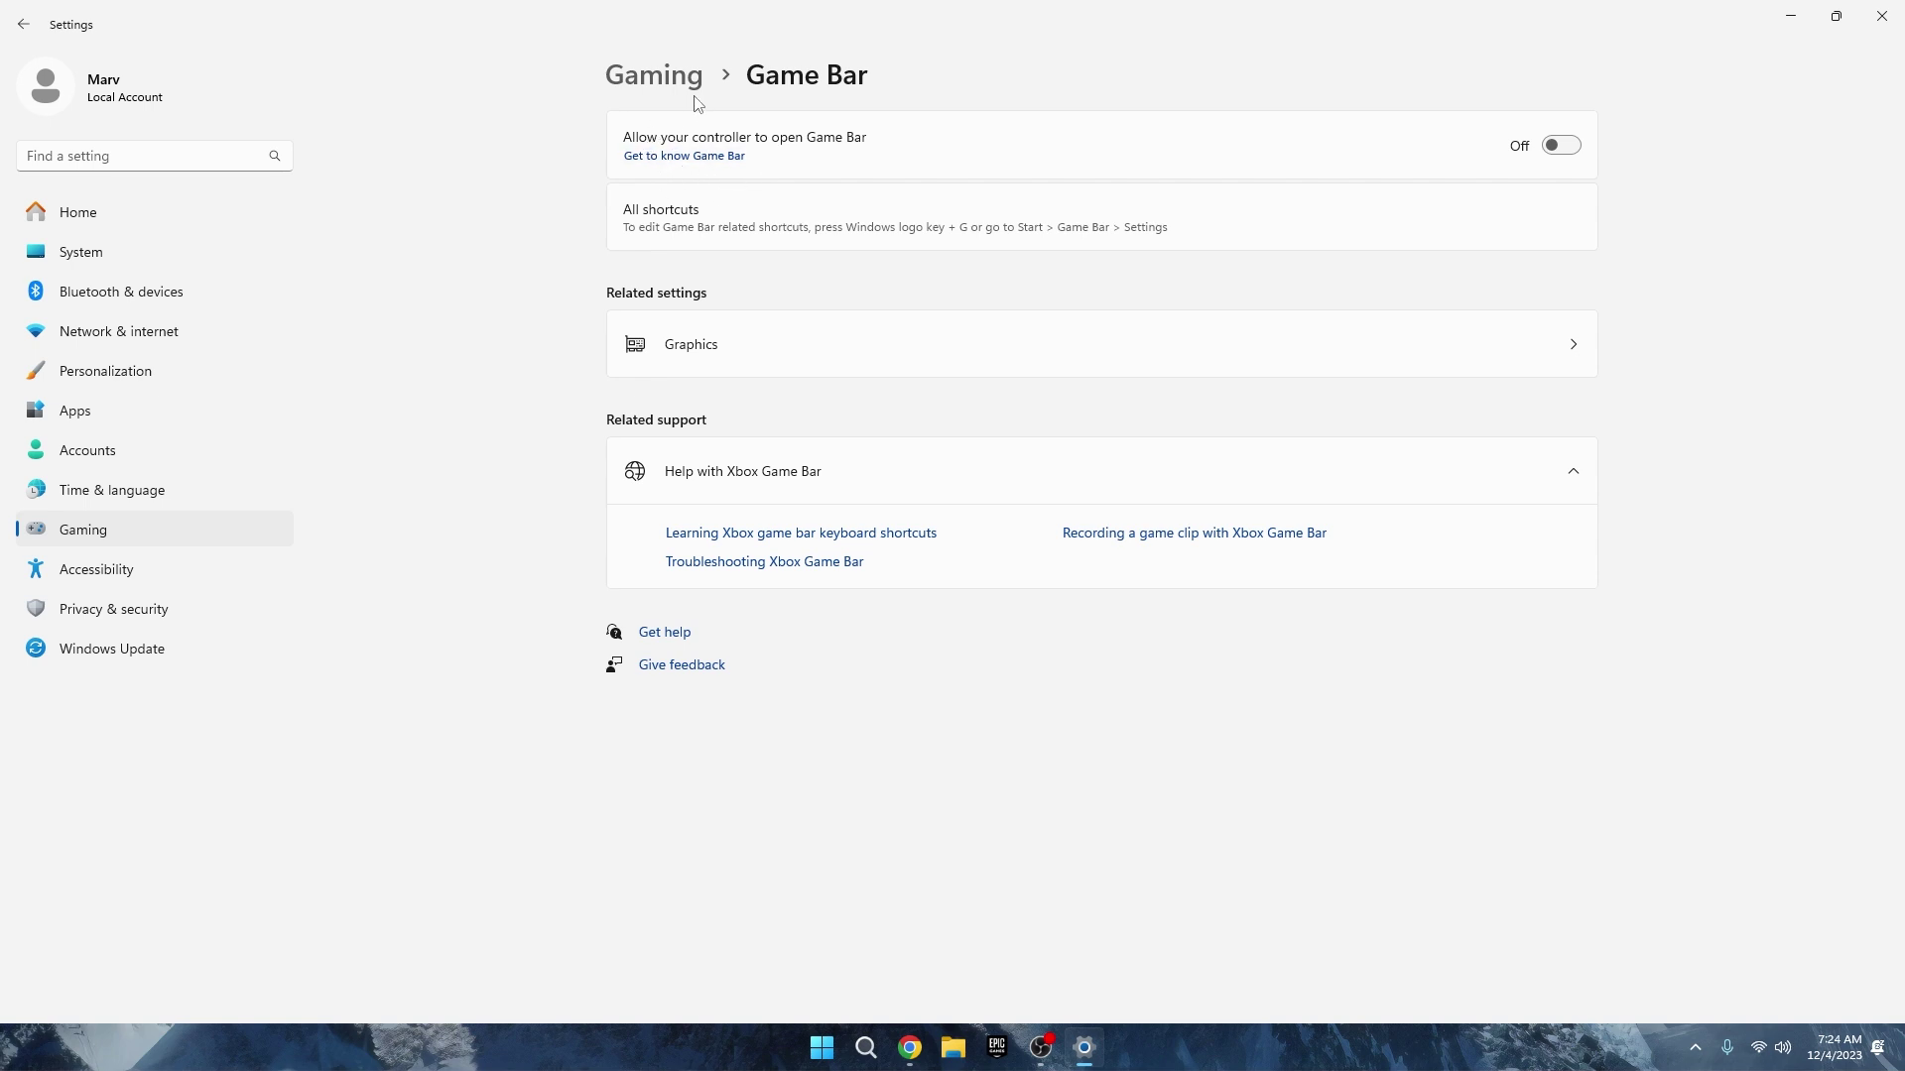
click(655, 75)
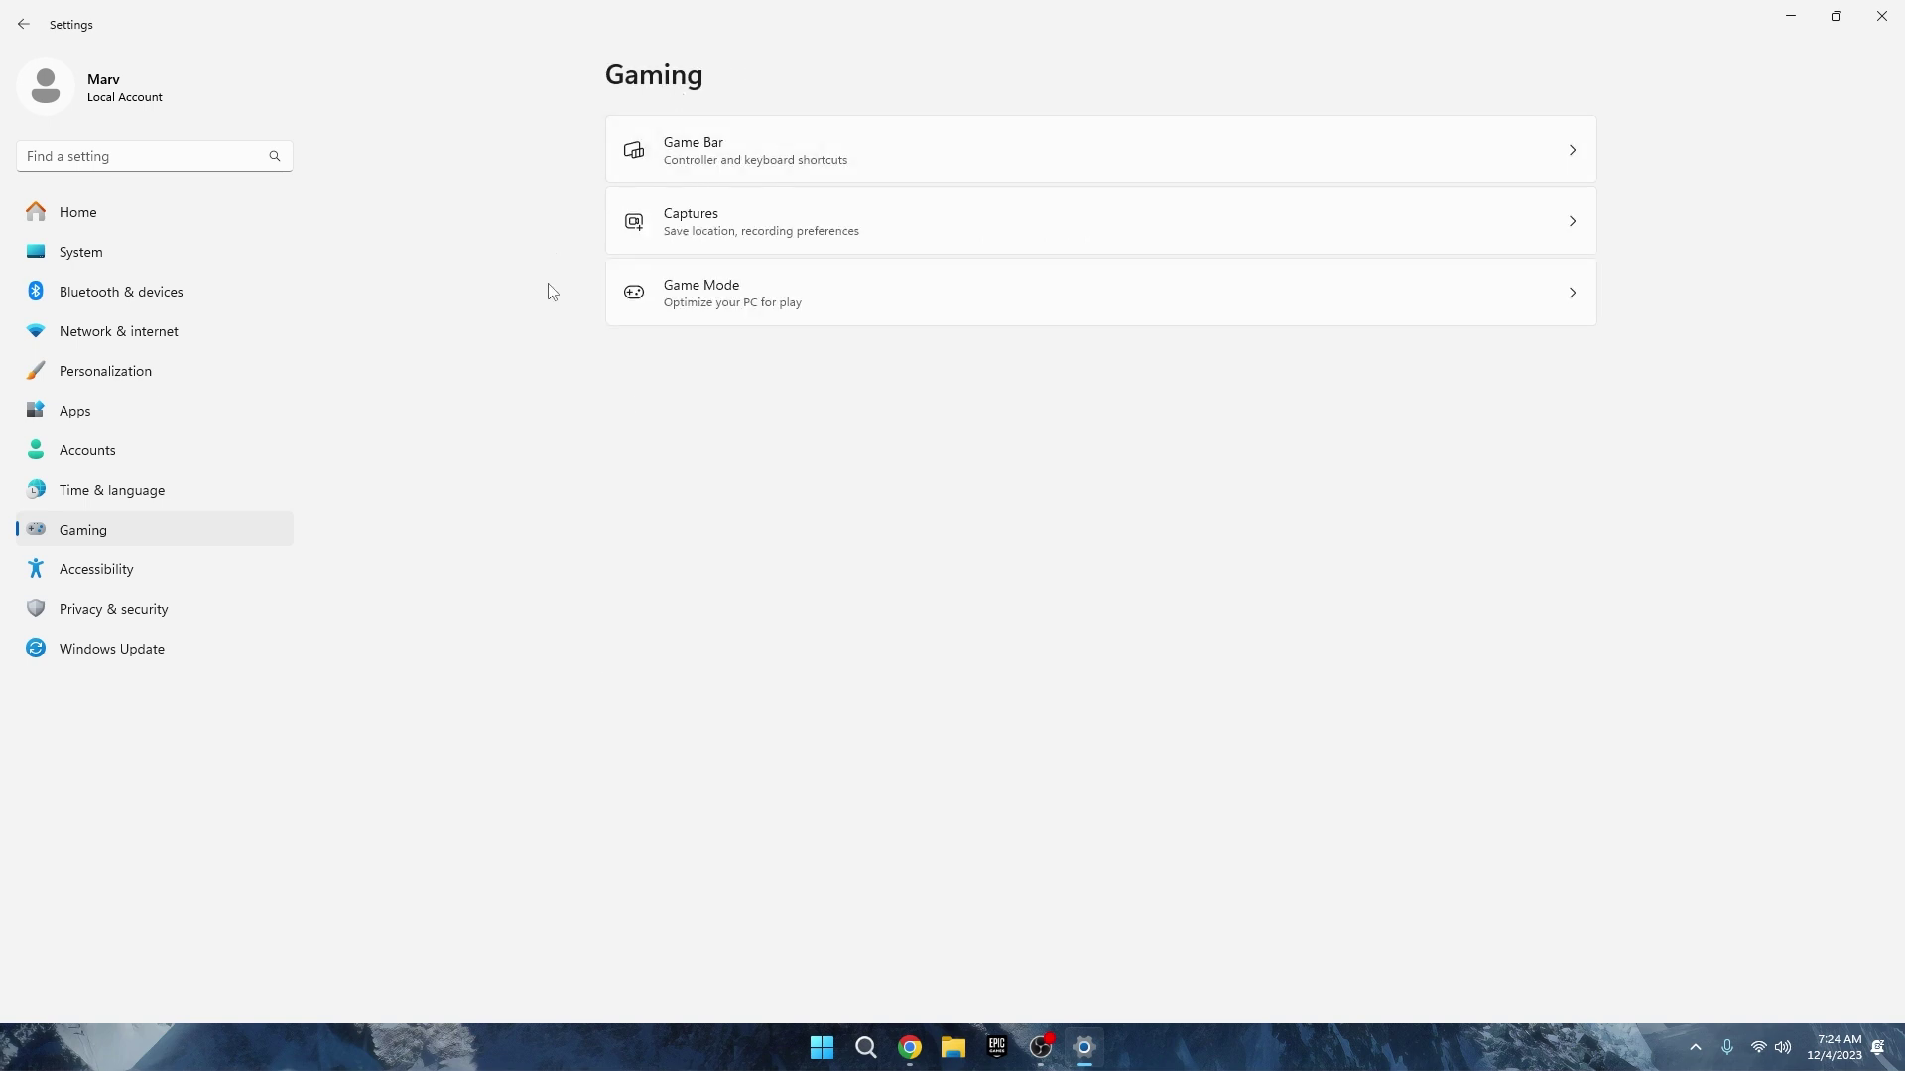
click(708, 317)
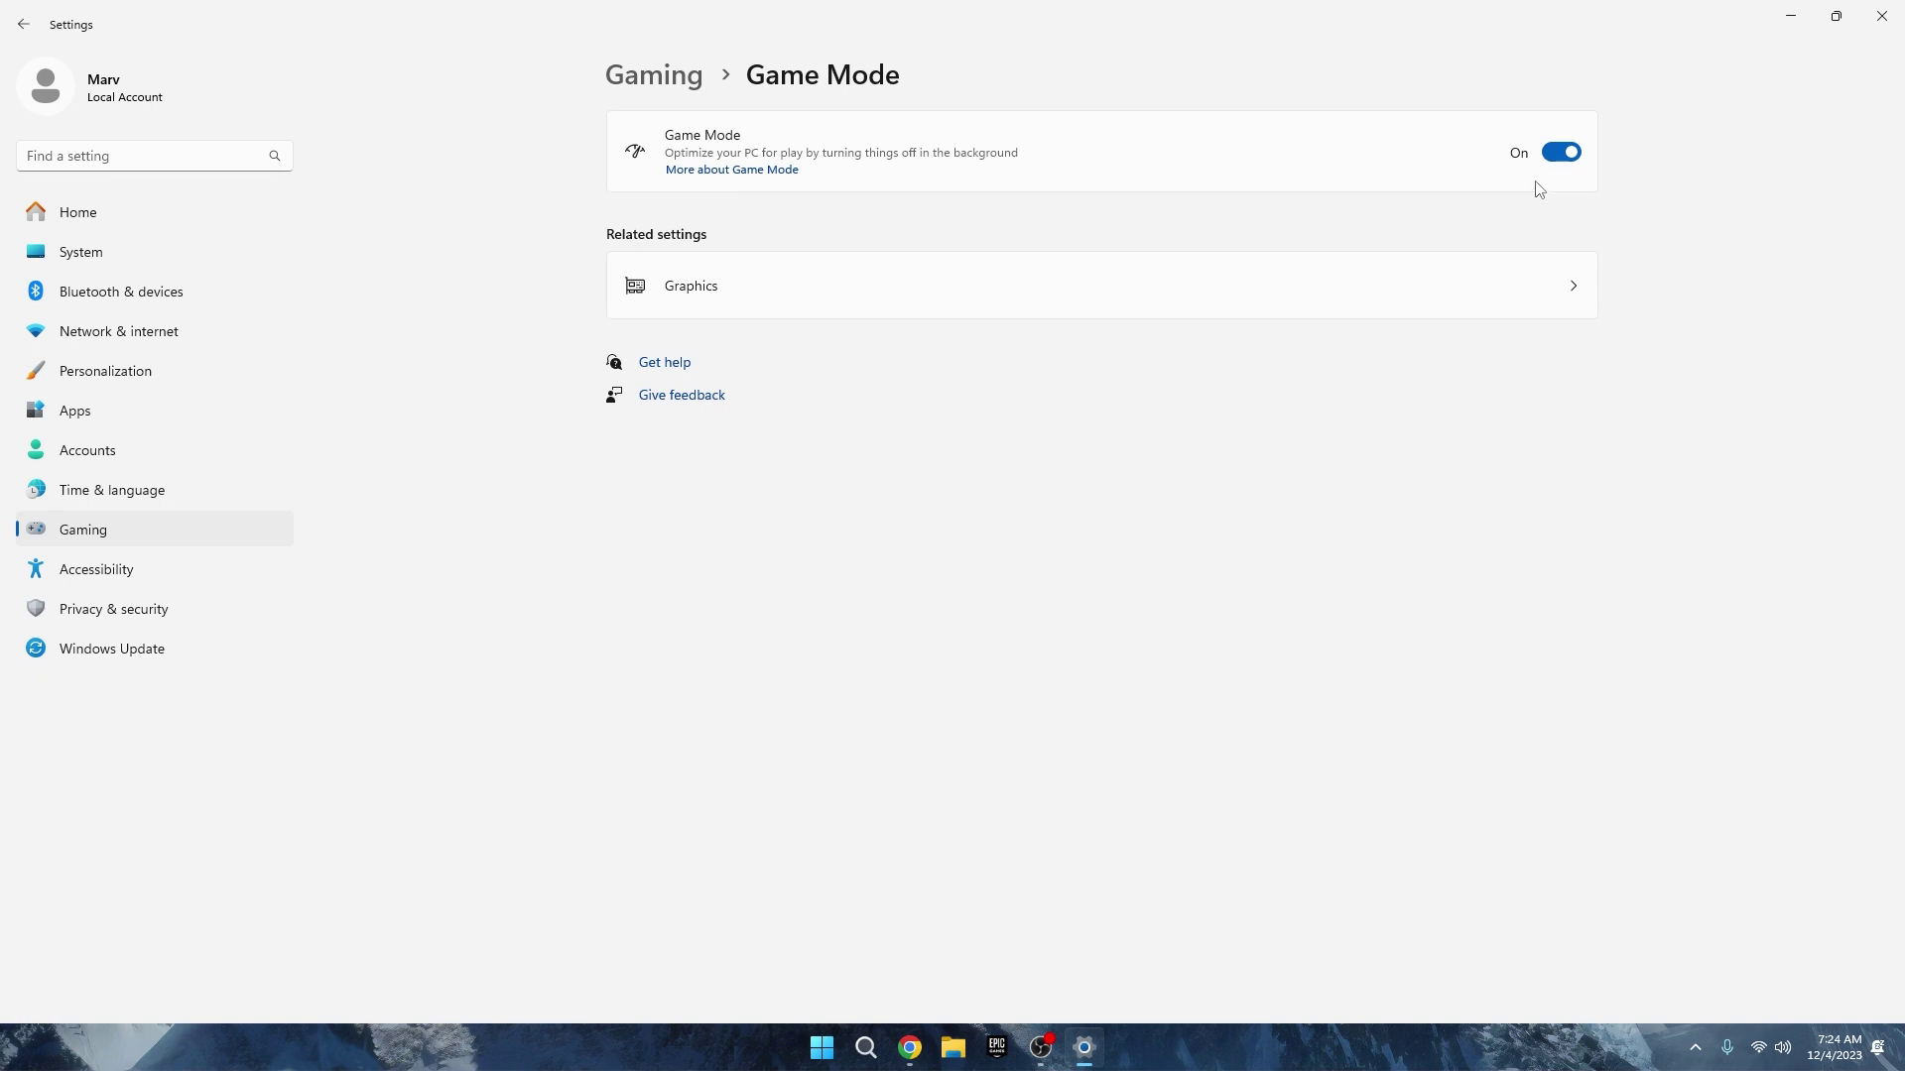
click(671, 81)
click(621, 311)
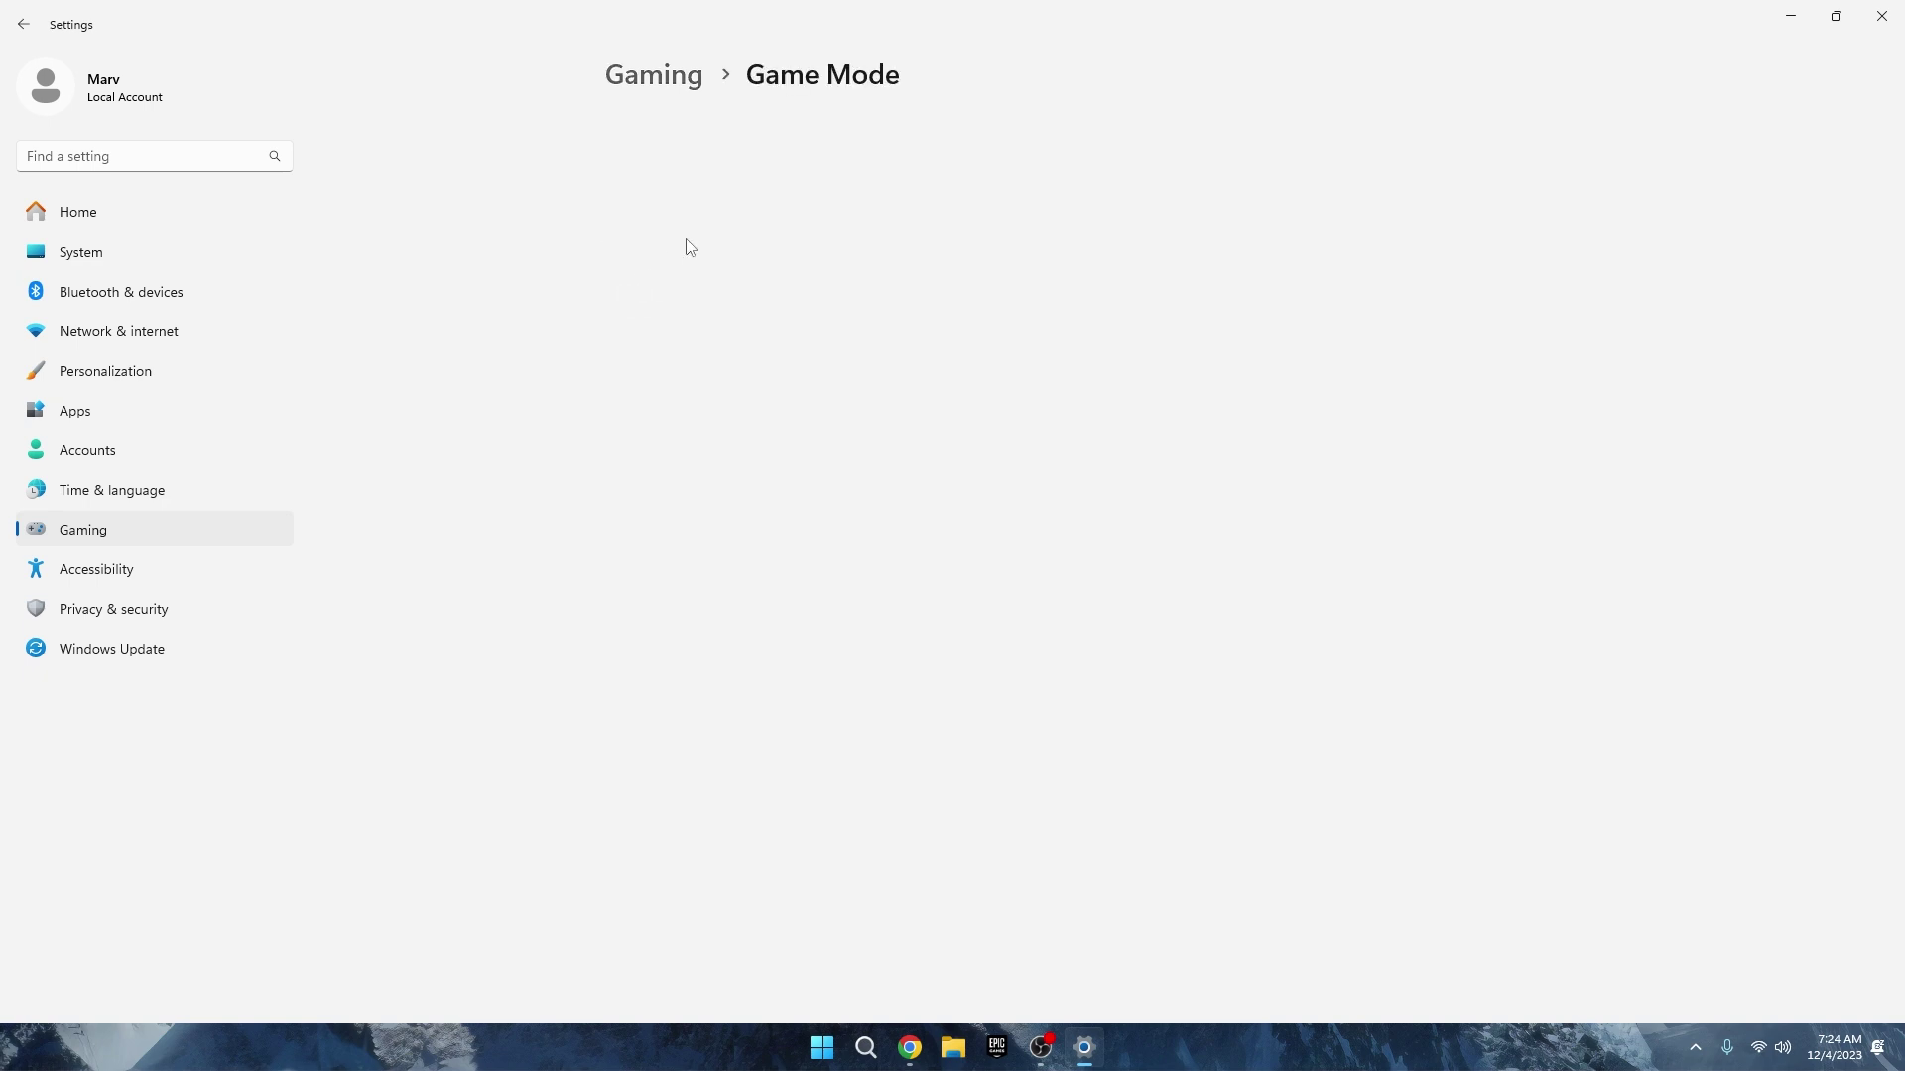
- Confirm Optimizations for windowed games is On in default graphics settings, then return to Graphics
click(695, 286)
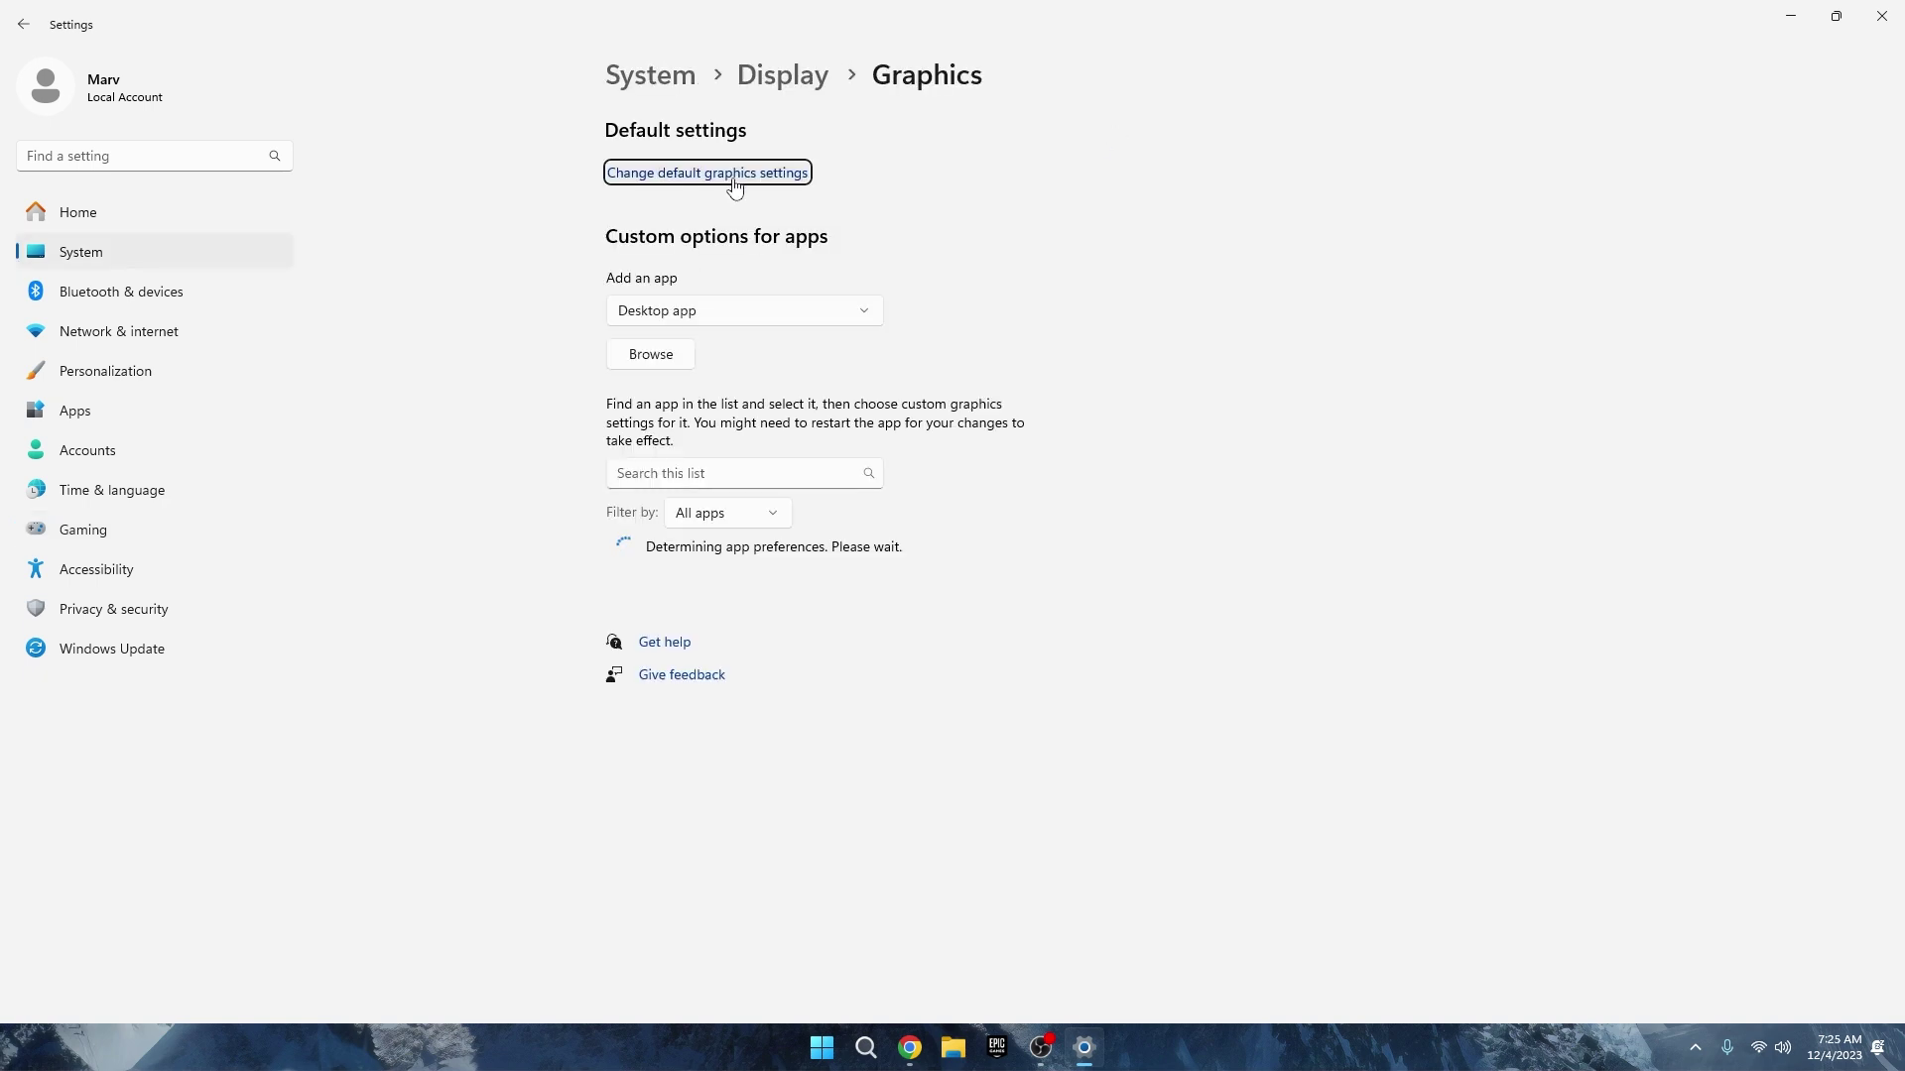
click(731, 177)
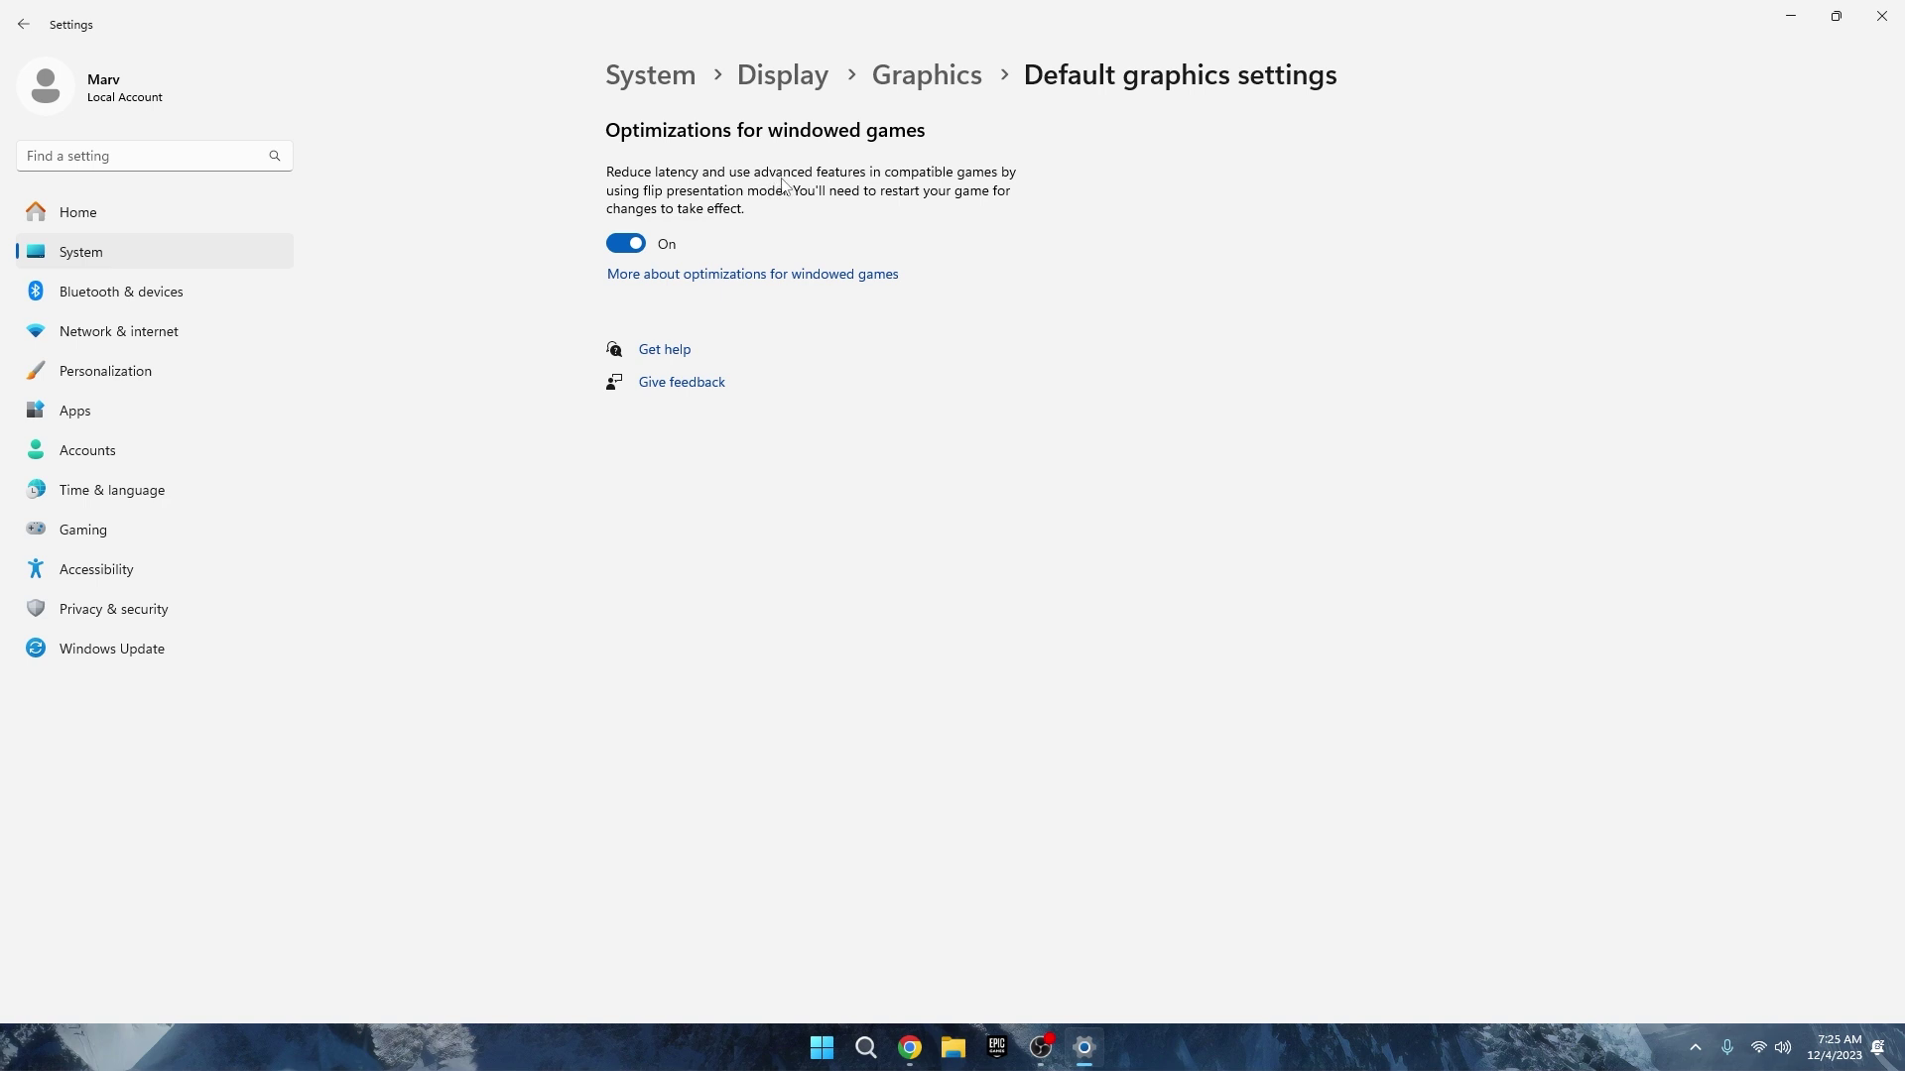
click(922, 85)
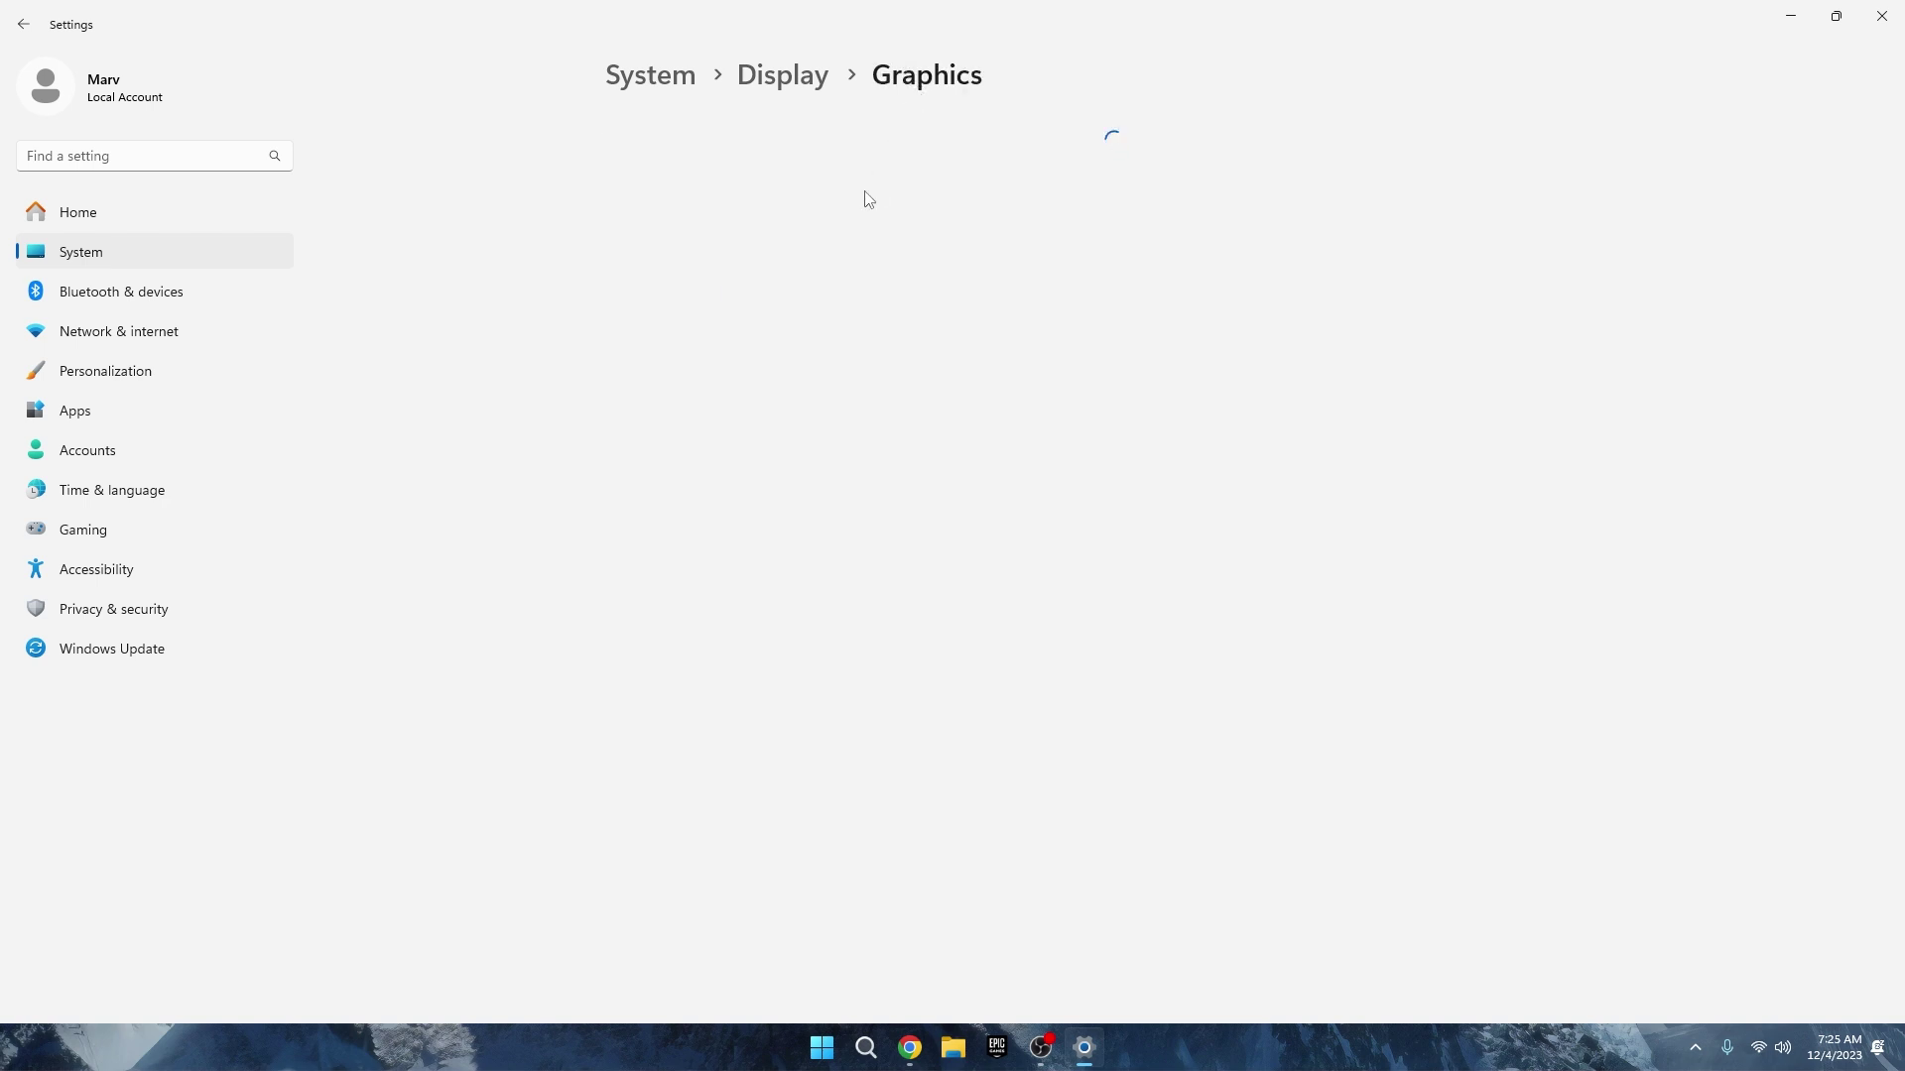
- Set Power mode under System > Power to Best performance and double-check it
click(256, 254)
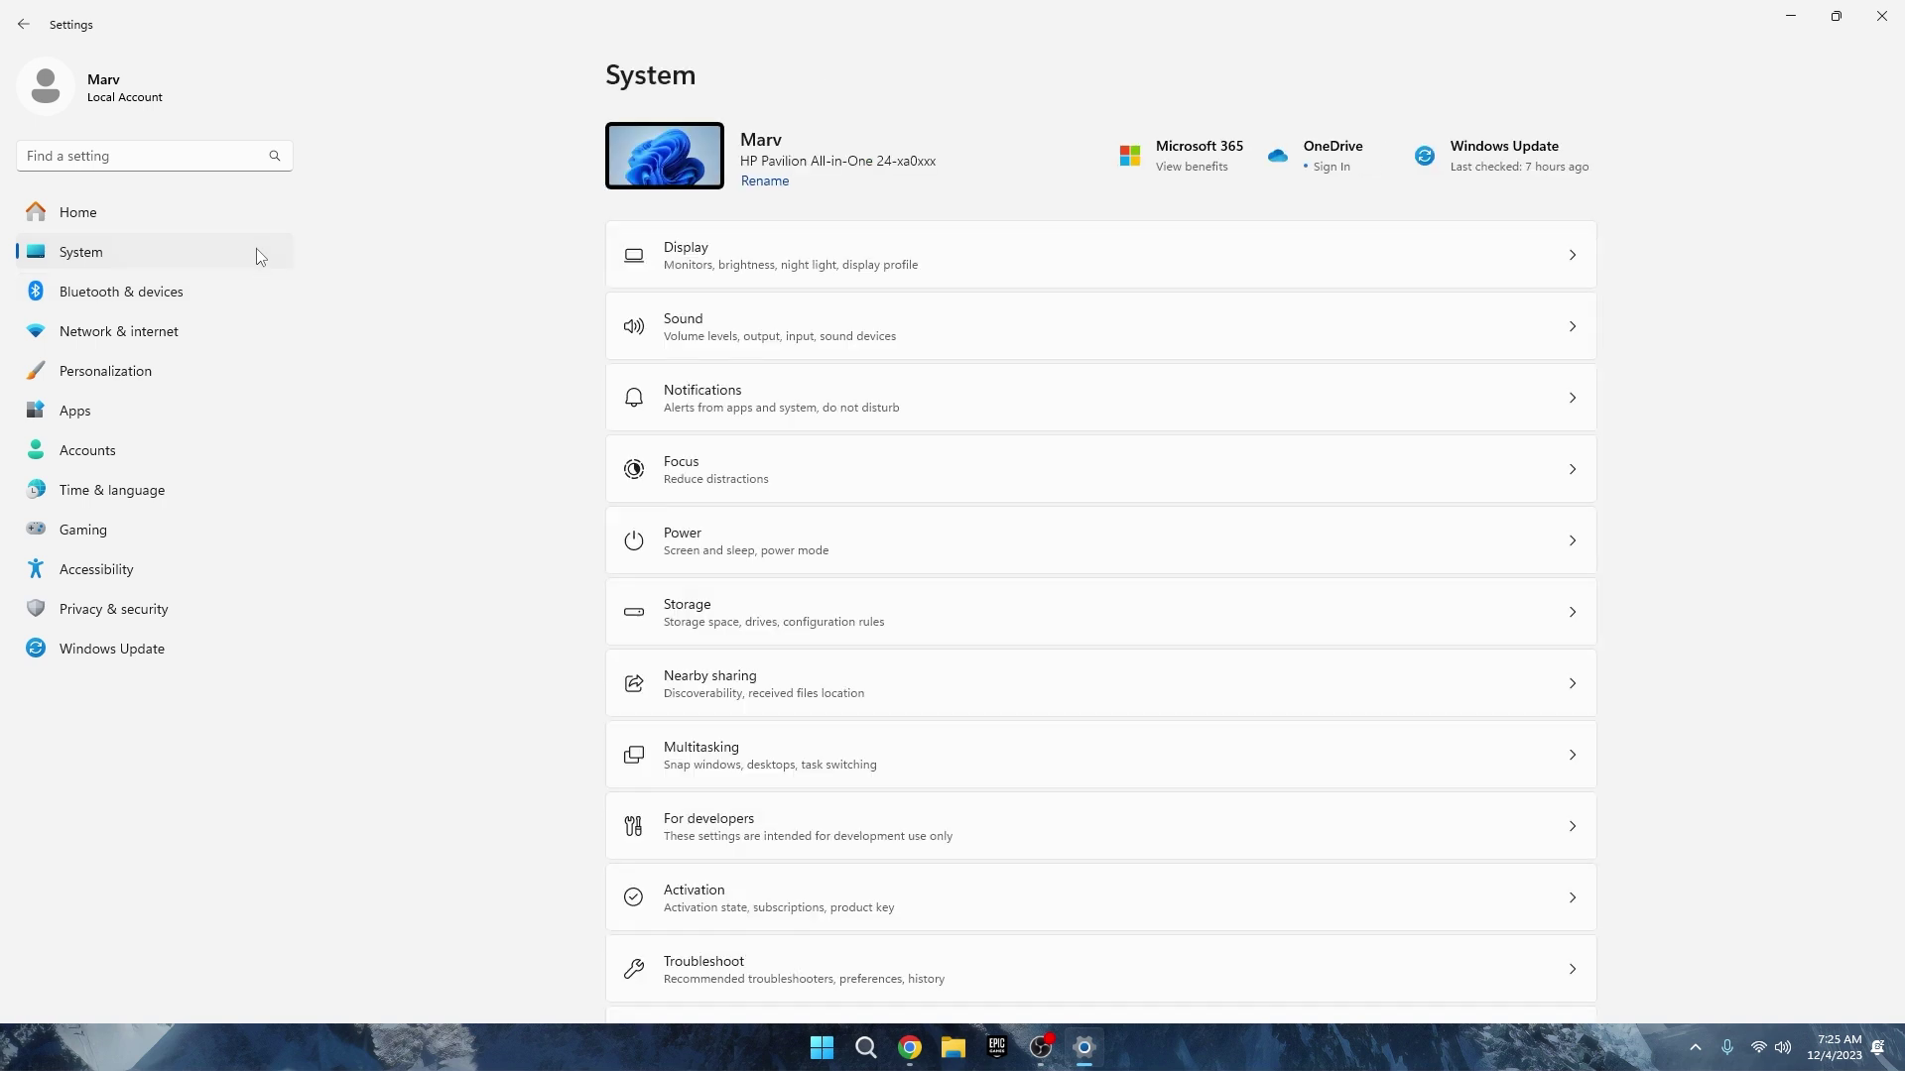
click(710, 539)
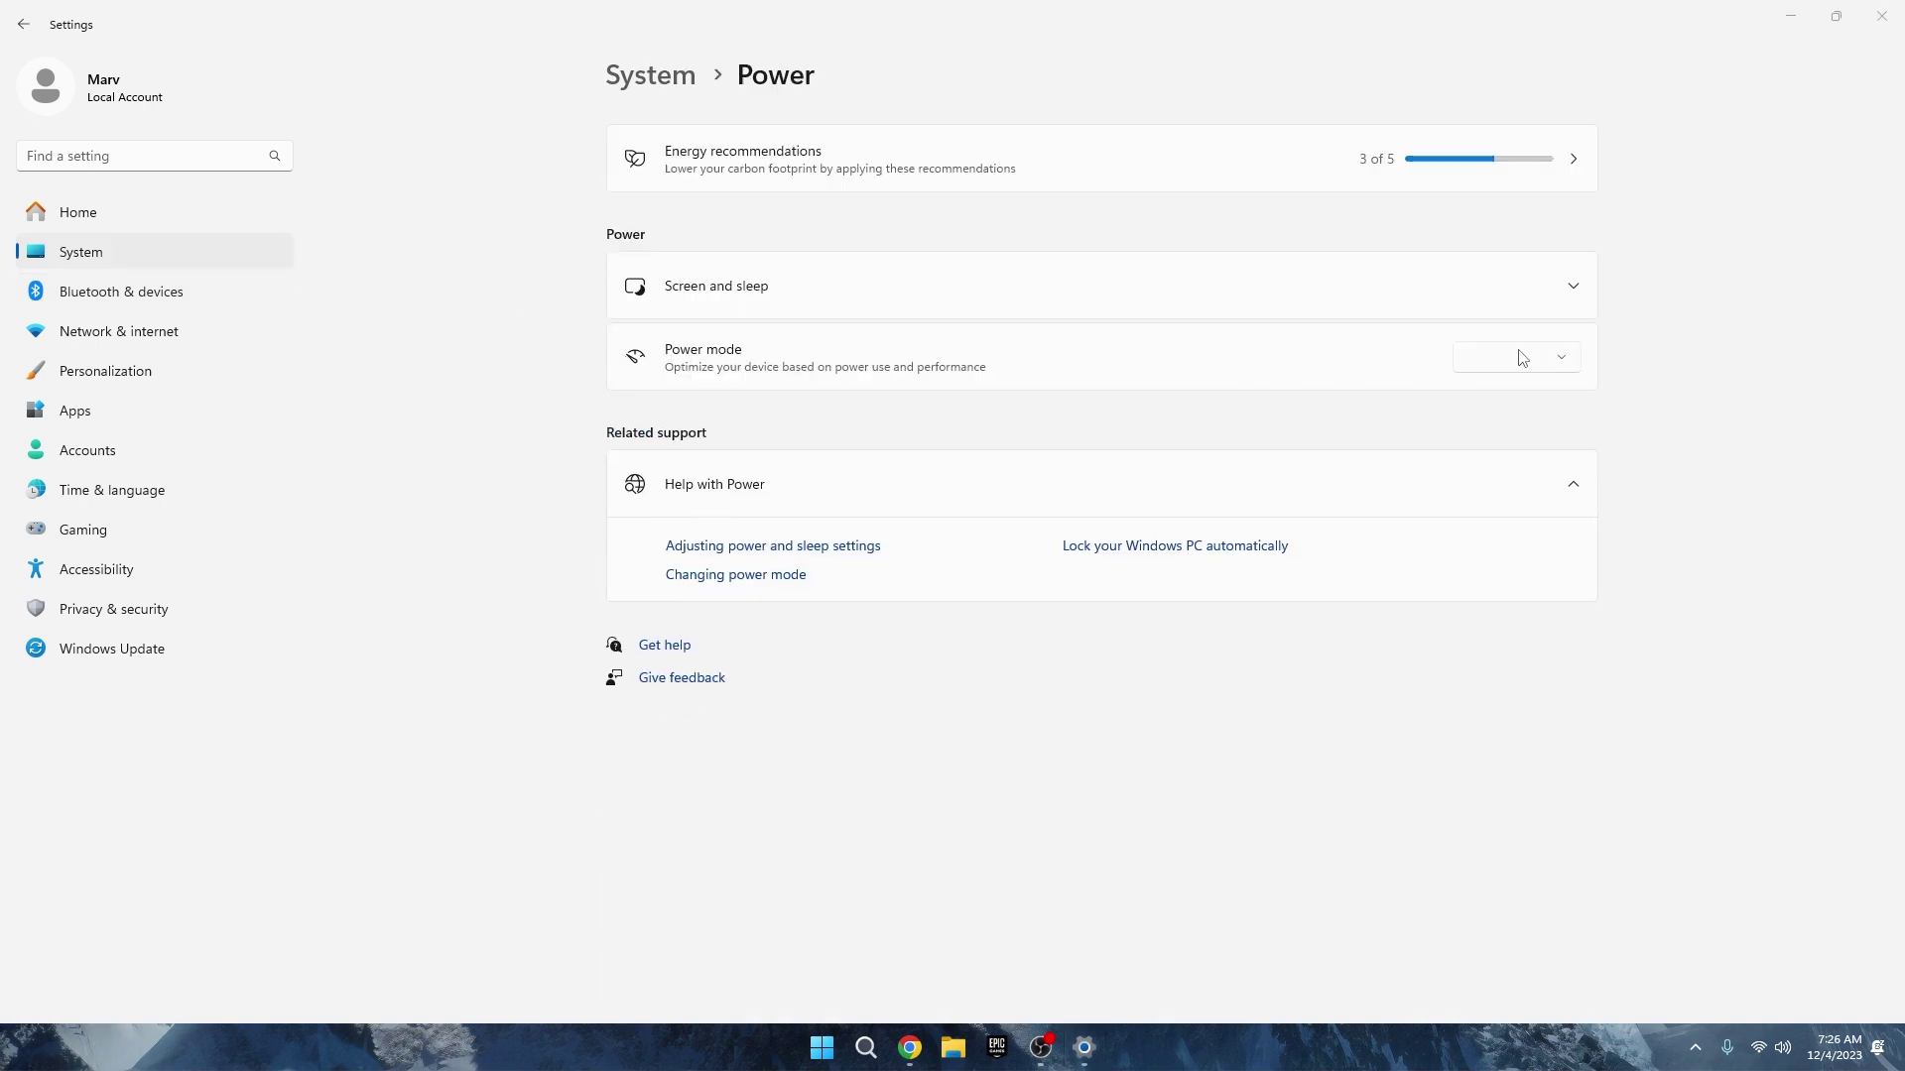
click(1523, 358)
click(1531, 397)
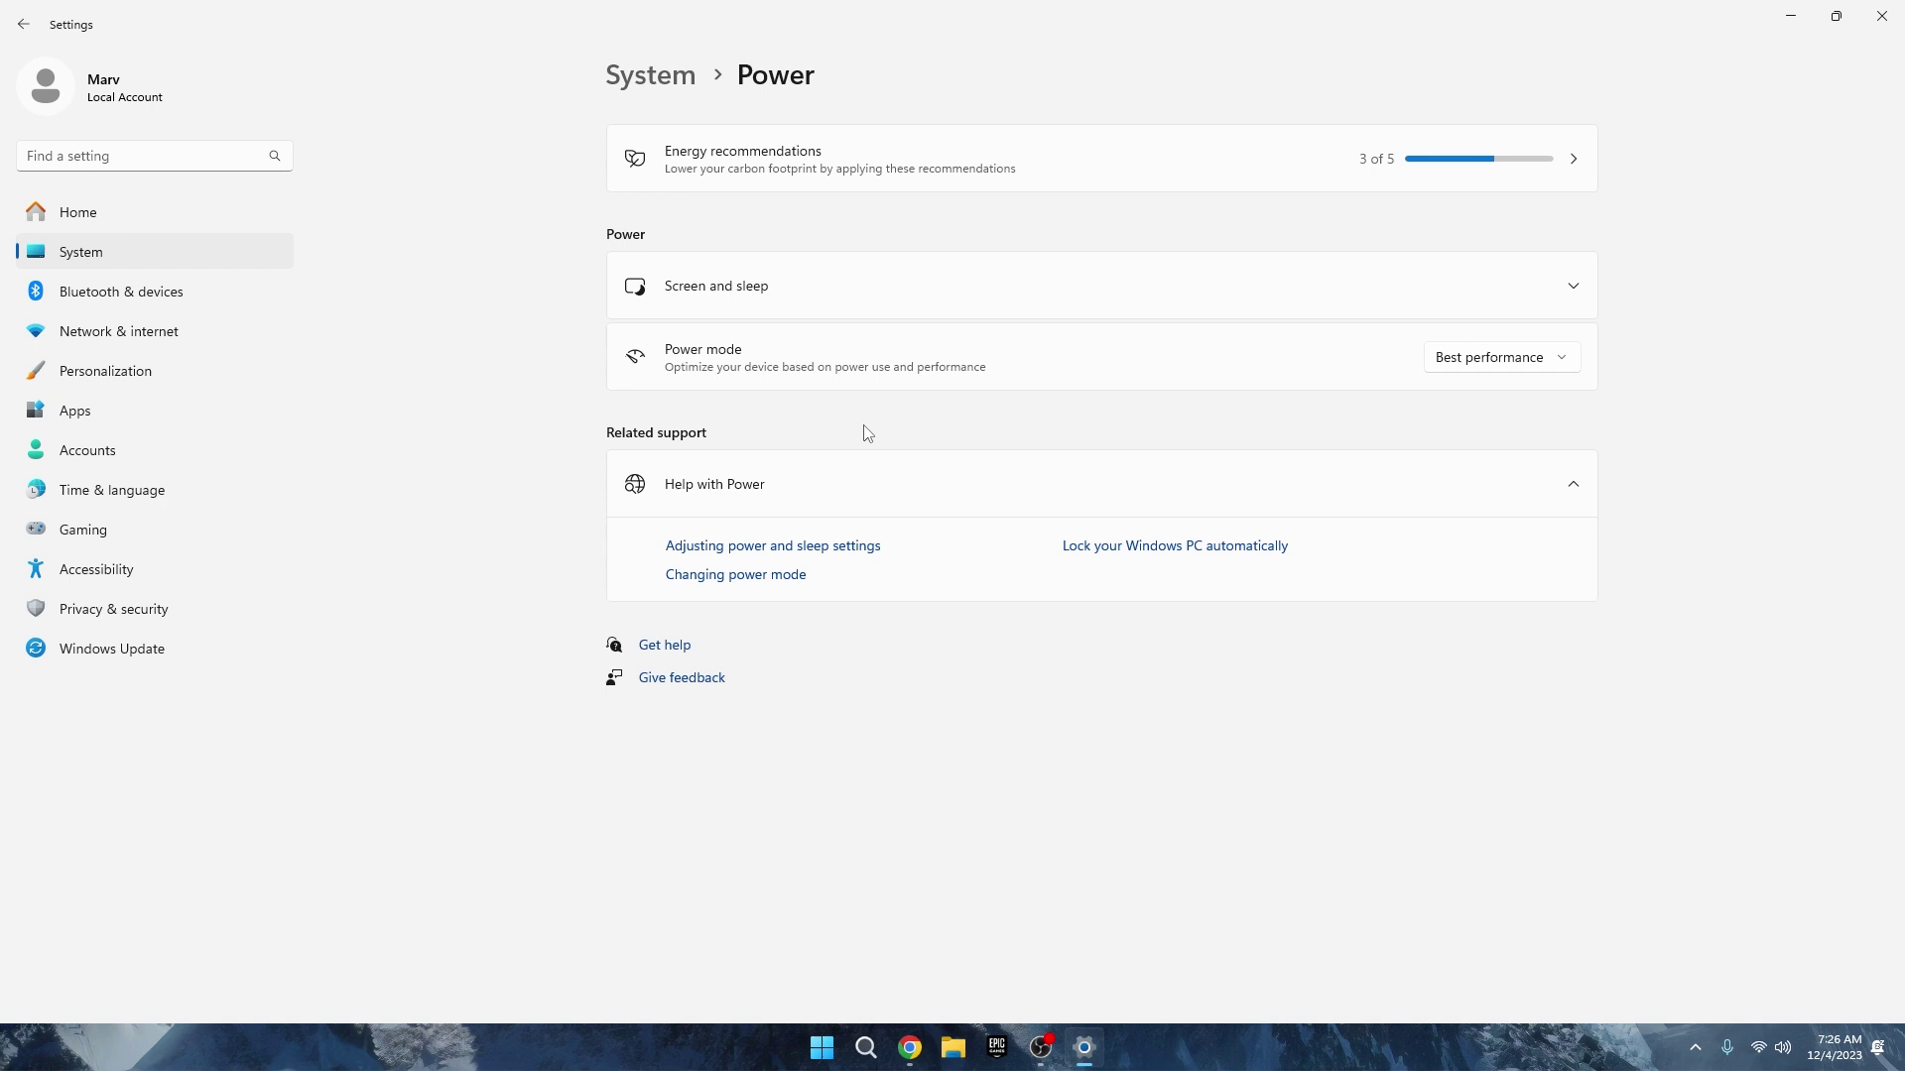
click(1456, 354)
click(1446, 360)
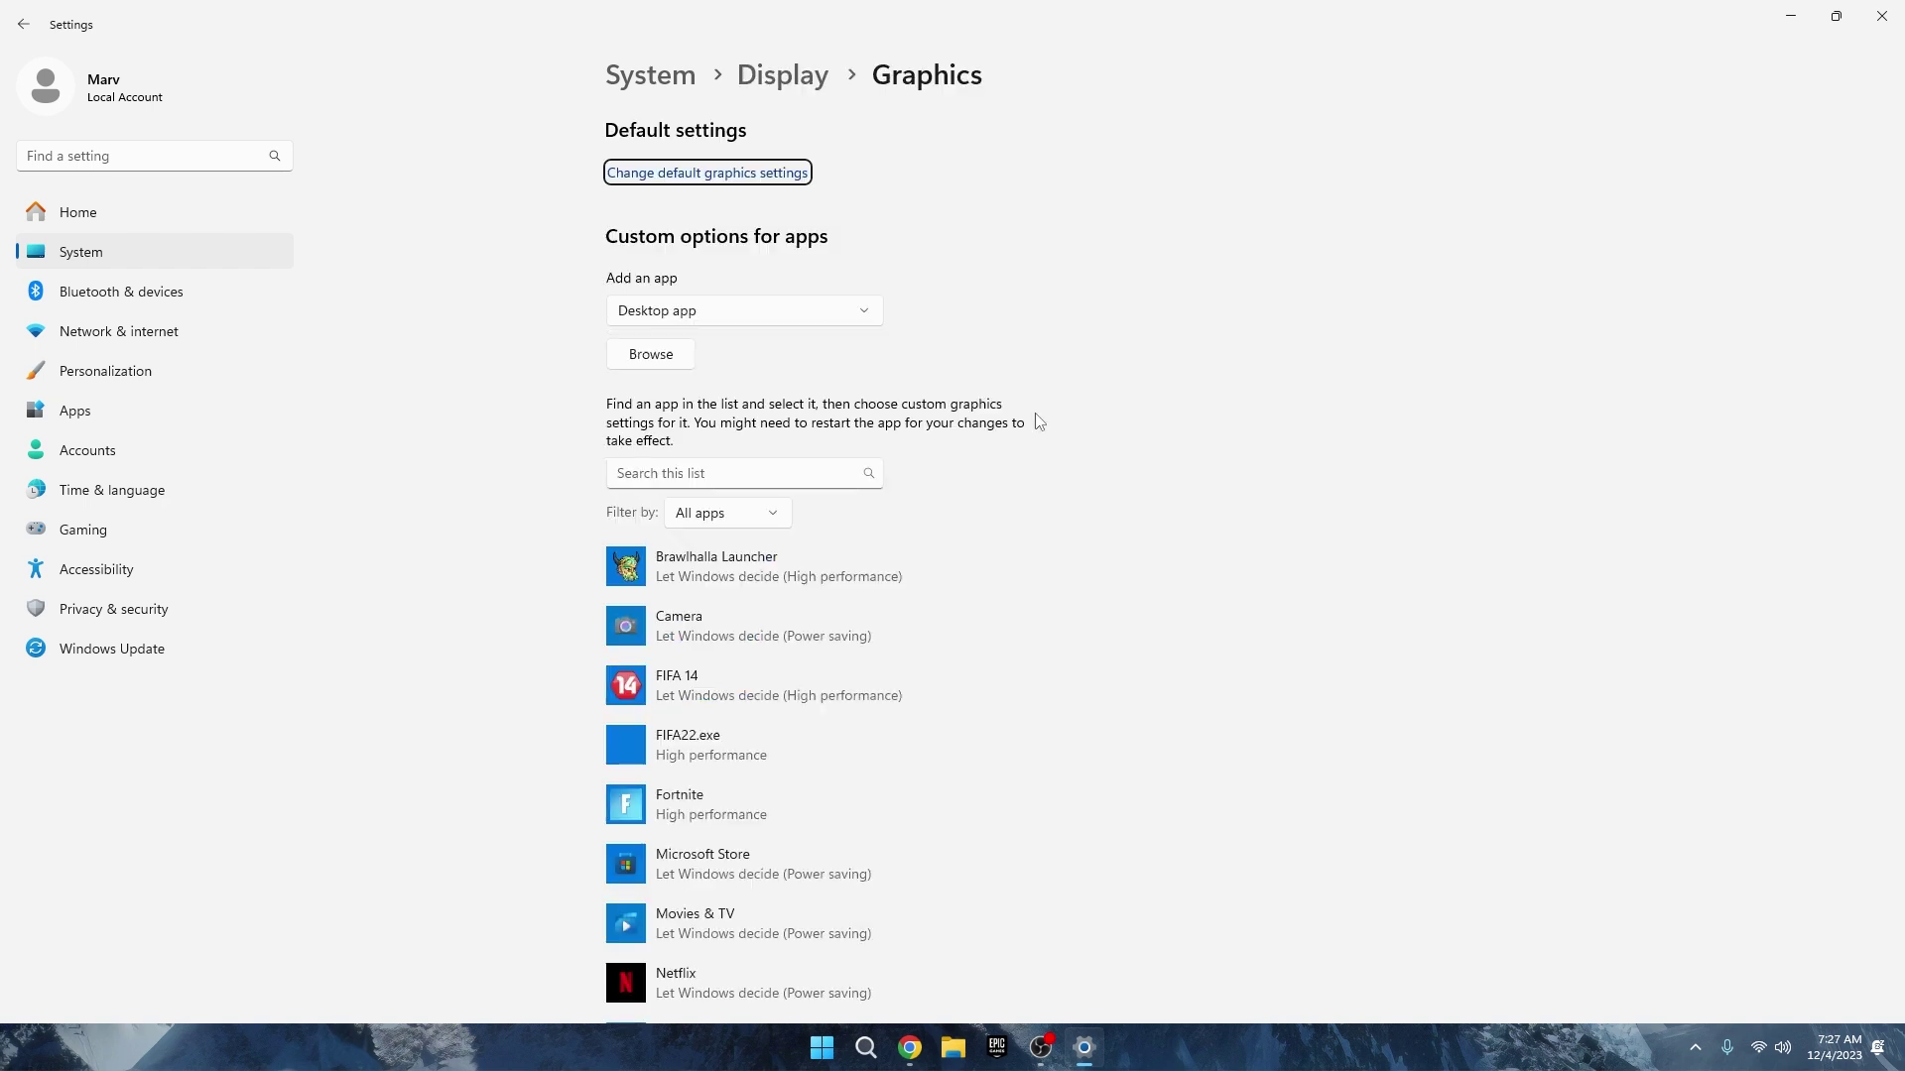
- Browse from the Graphics page and select FortniteClient-Win64-Shipping in the Win64 folder
click(638, 356)
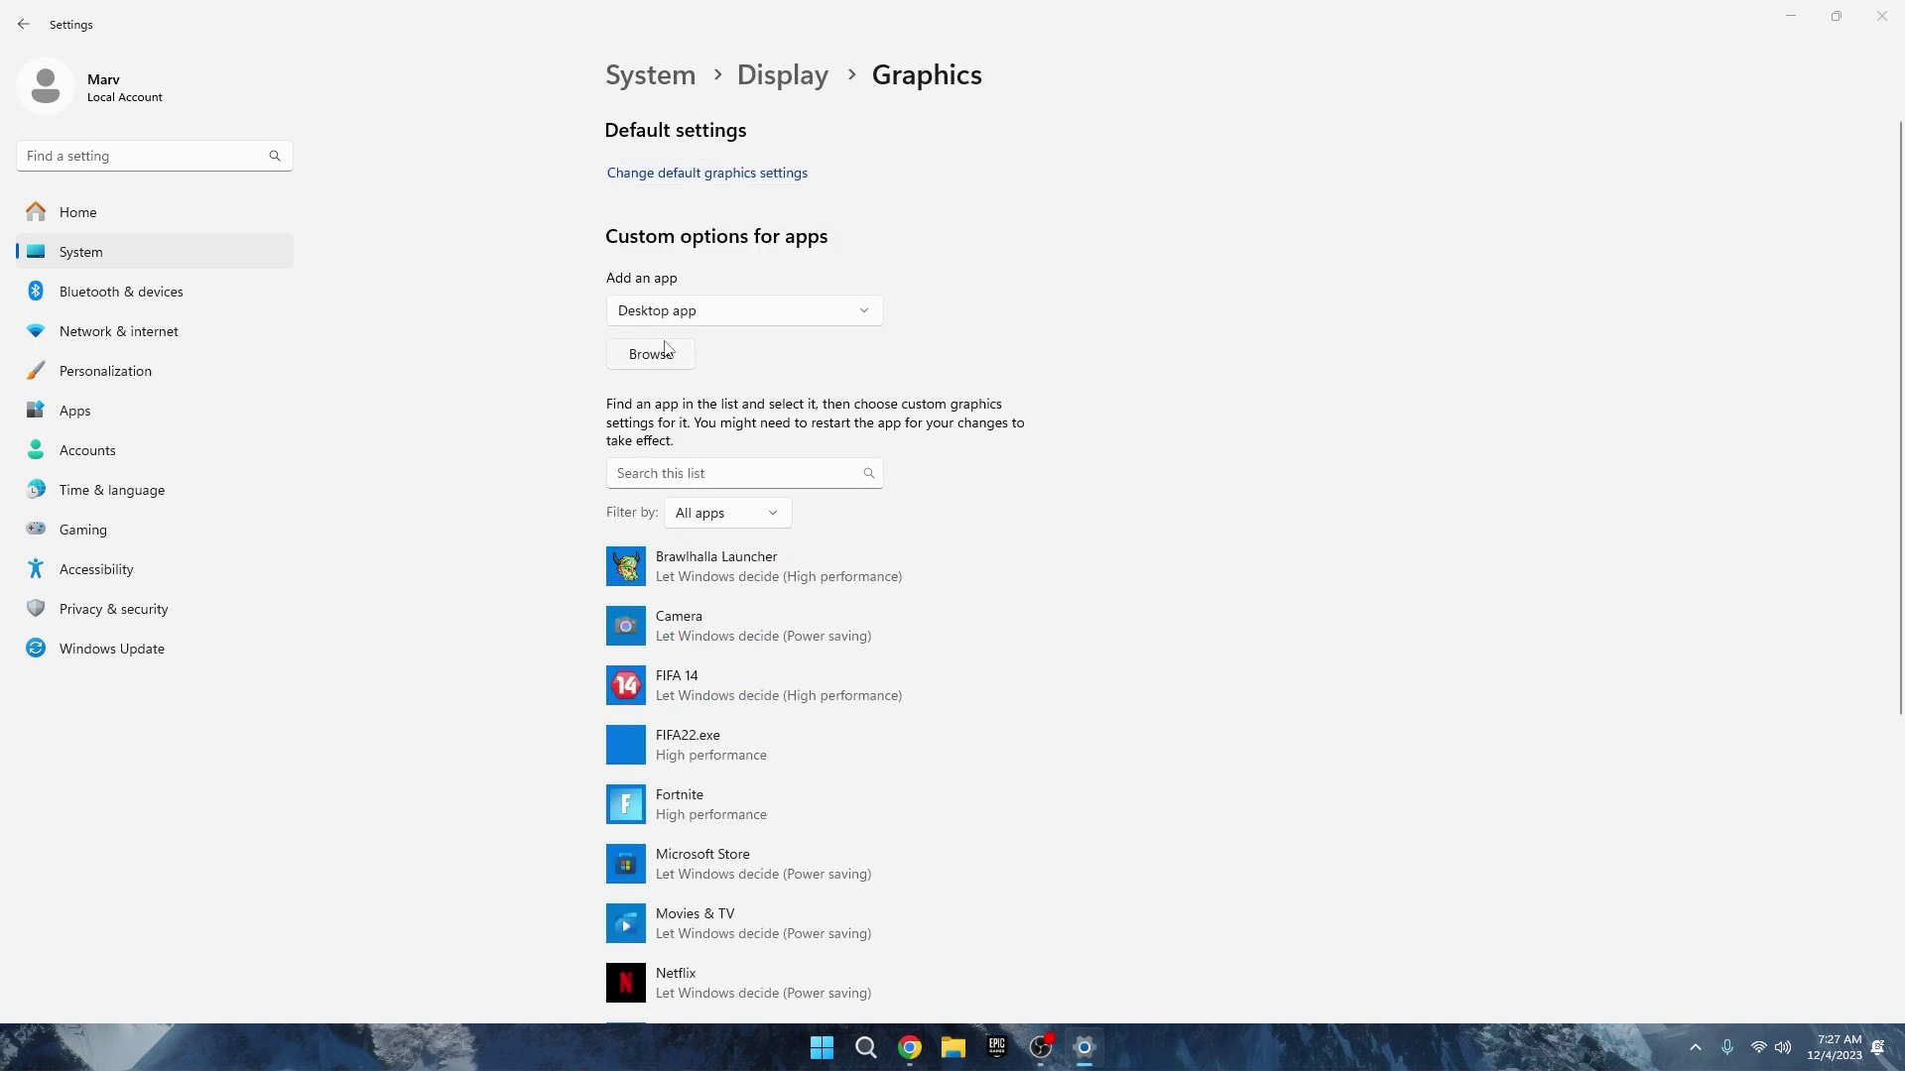
click(666, 349)
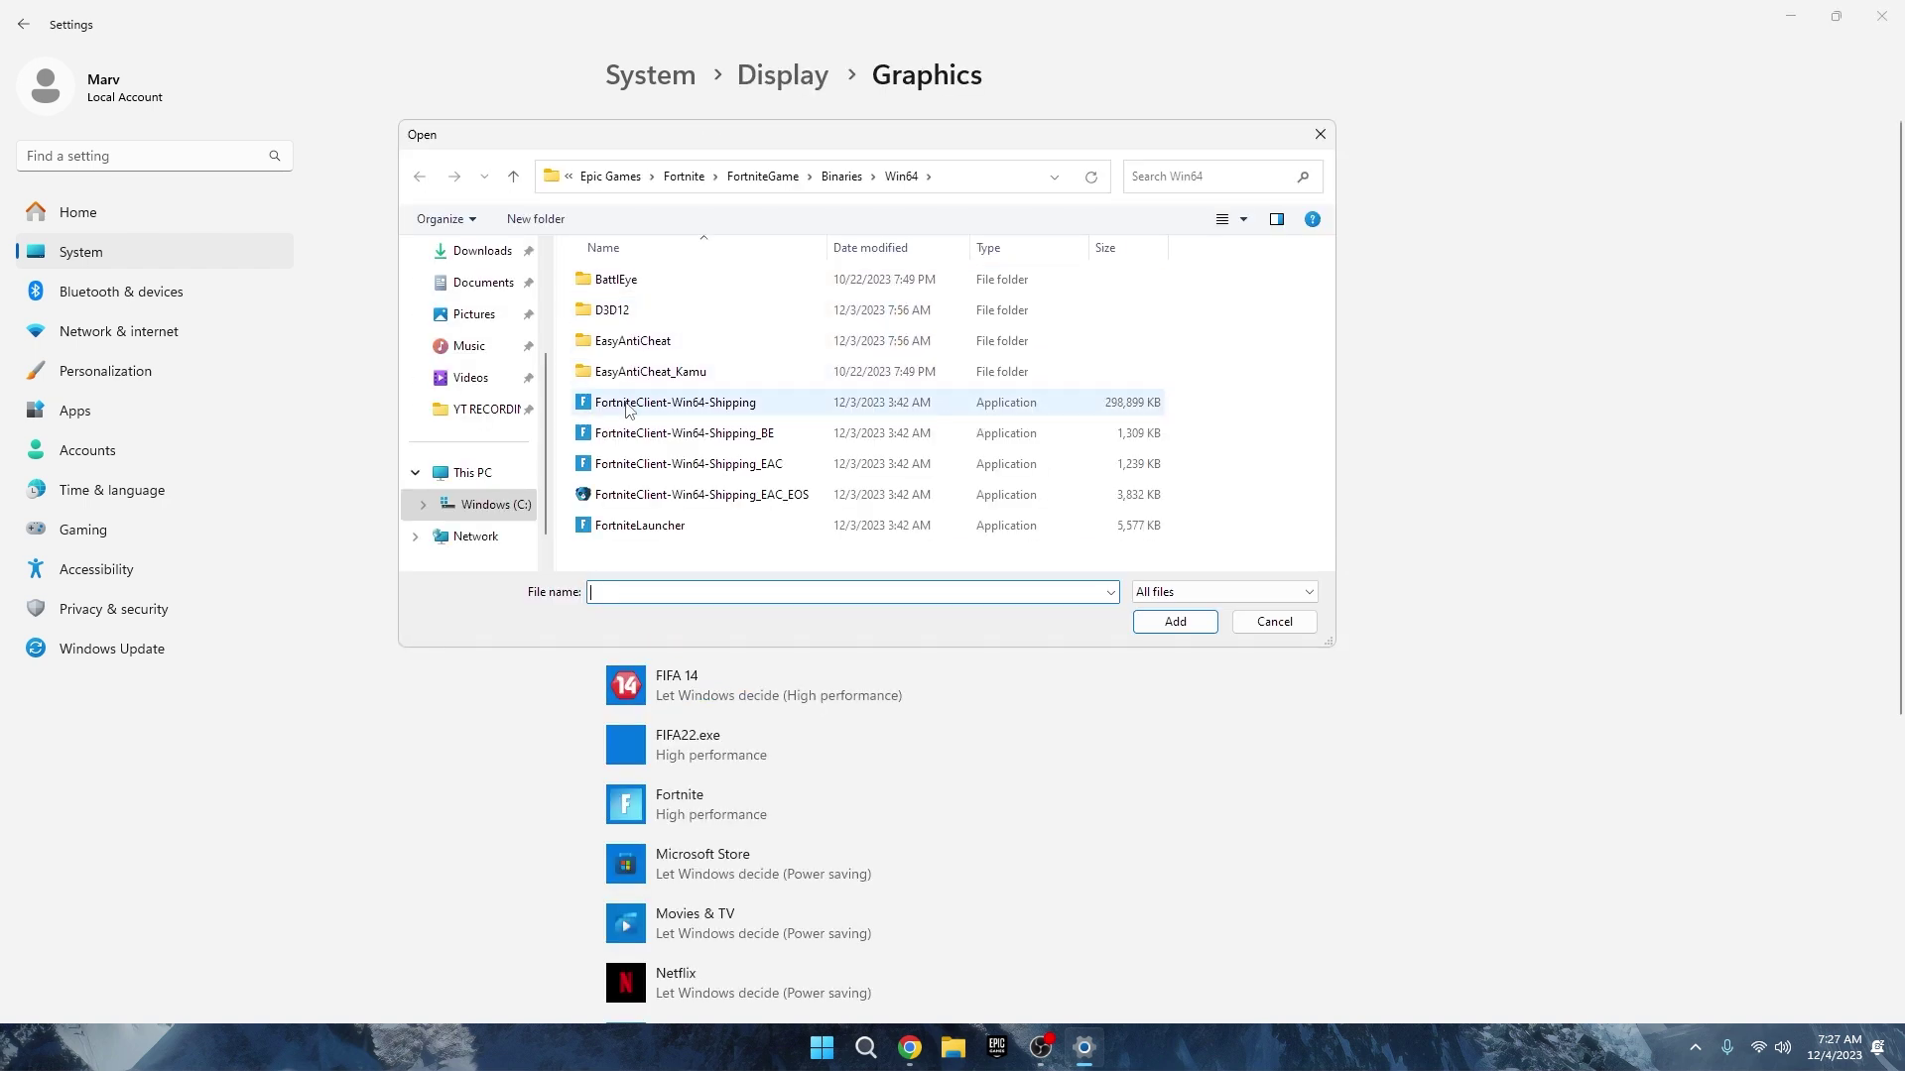
click(701, 407)
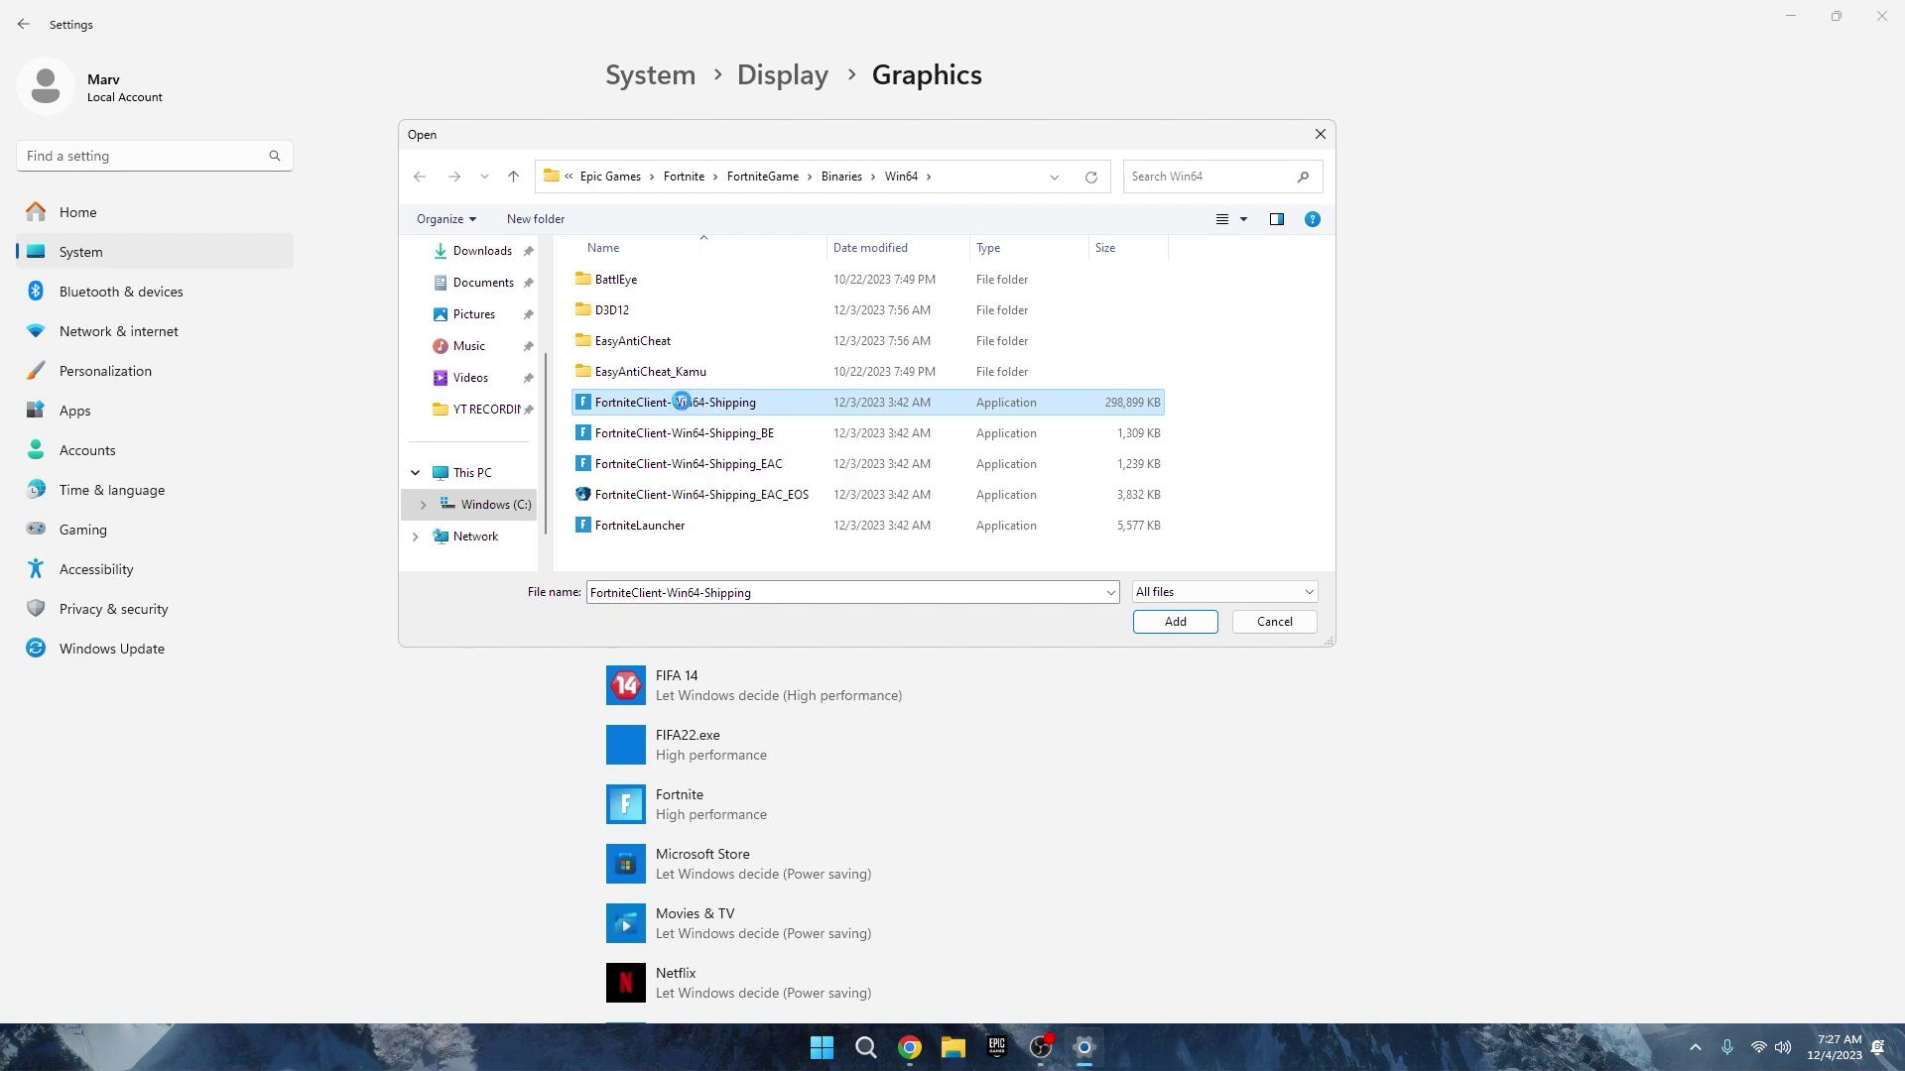
- Disable fullscreen optimizations in the Fortnite executable's Compatibility properties and save with OK
right_click(682, 401)
click(762, 830)
click(867, 468)
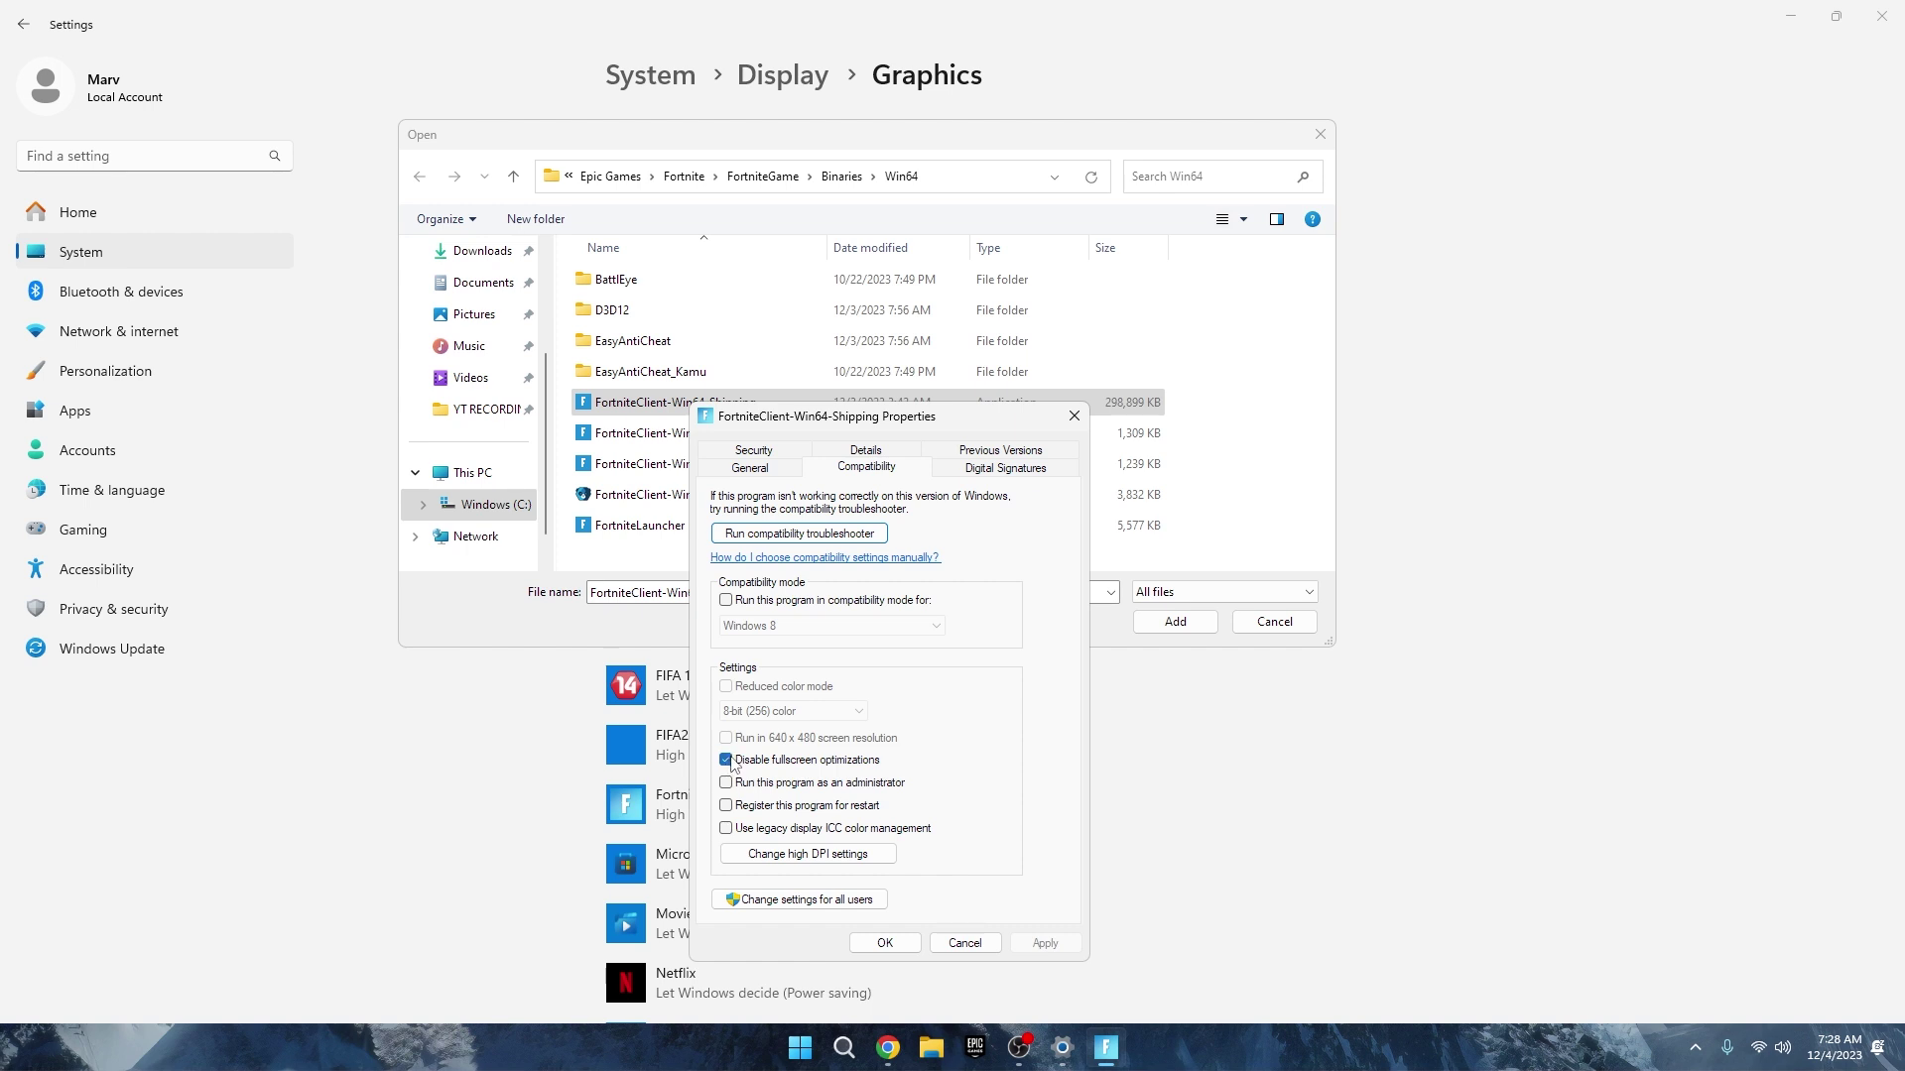
click(884, 941)
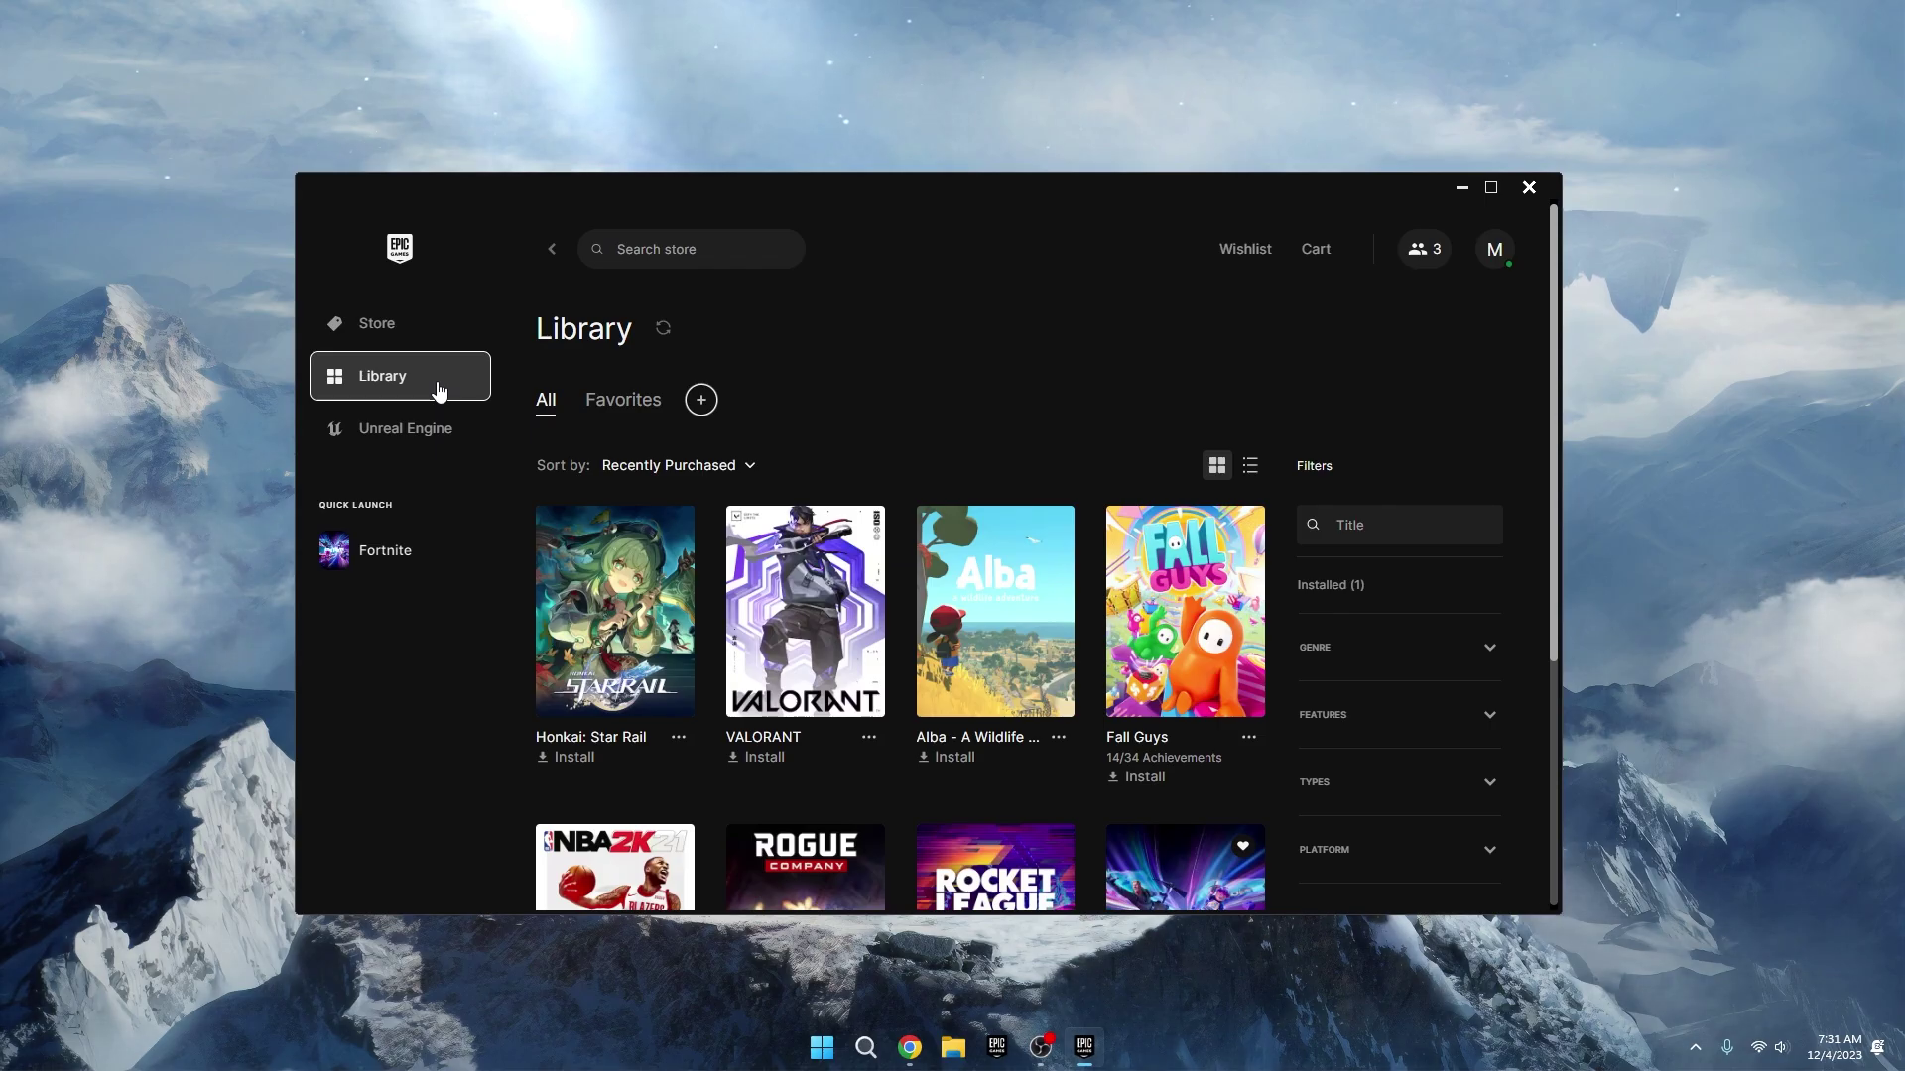
- Review Fortnite's Manage options (Verify Files, launch options -LANPLAY -NOSPLASH -NOTEXTURESTREAMING -USEALLAVAILABLECORES), then close them
scroll(1045, 593, down, 3)
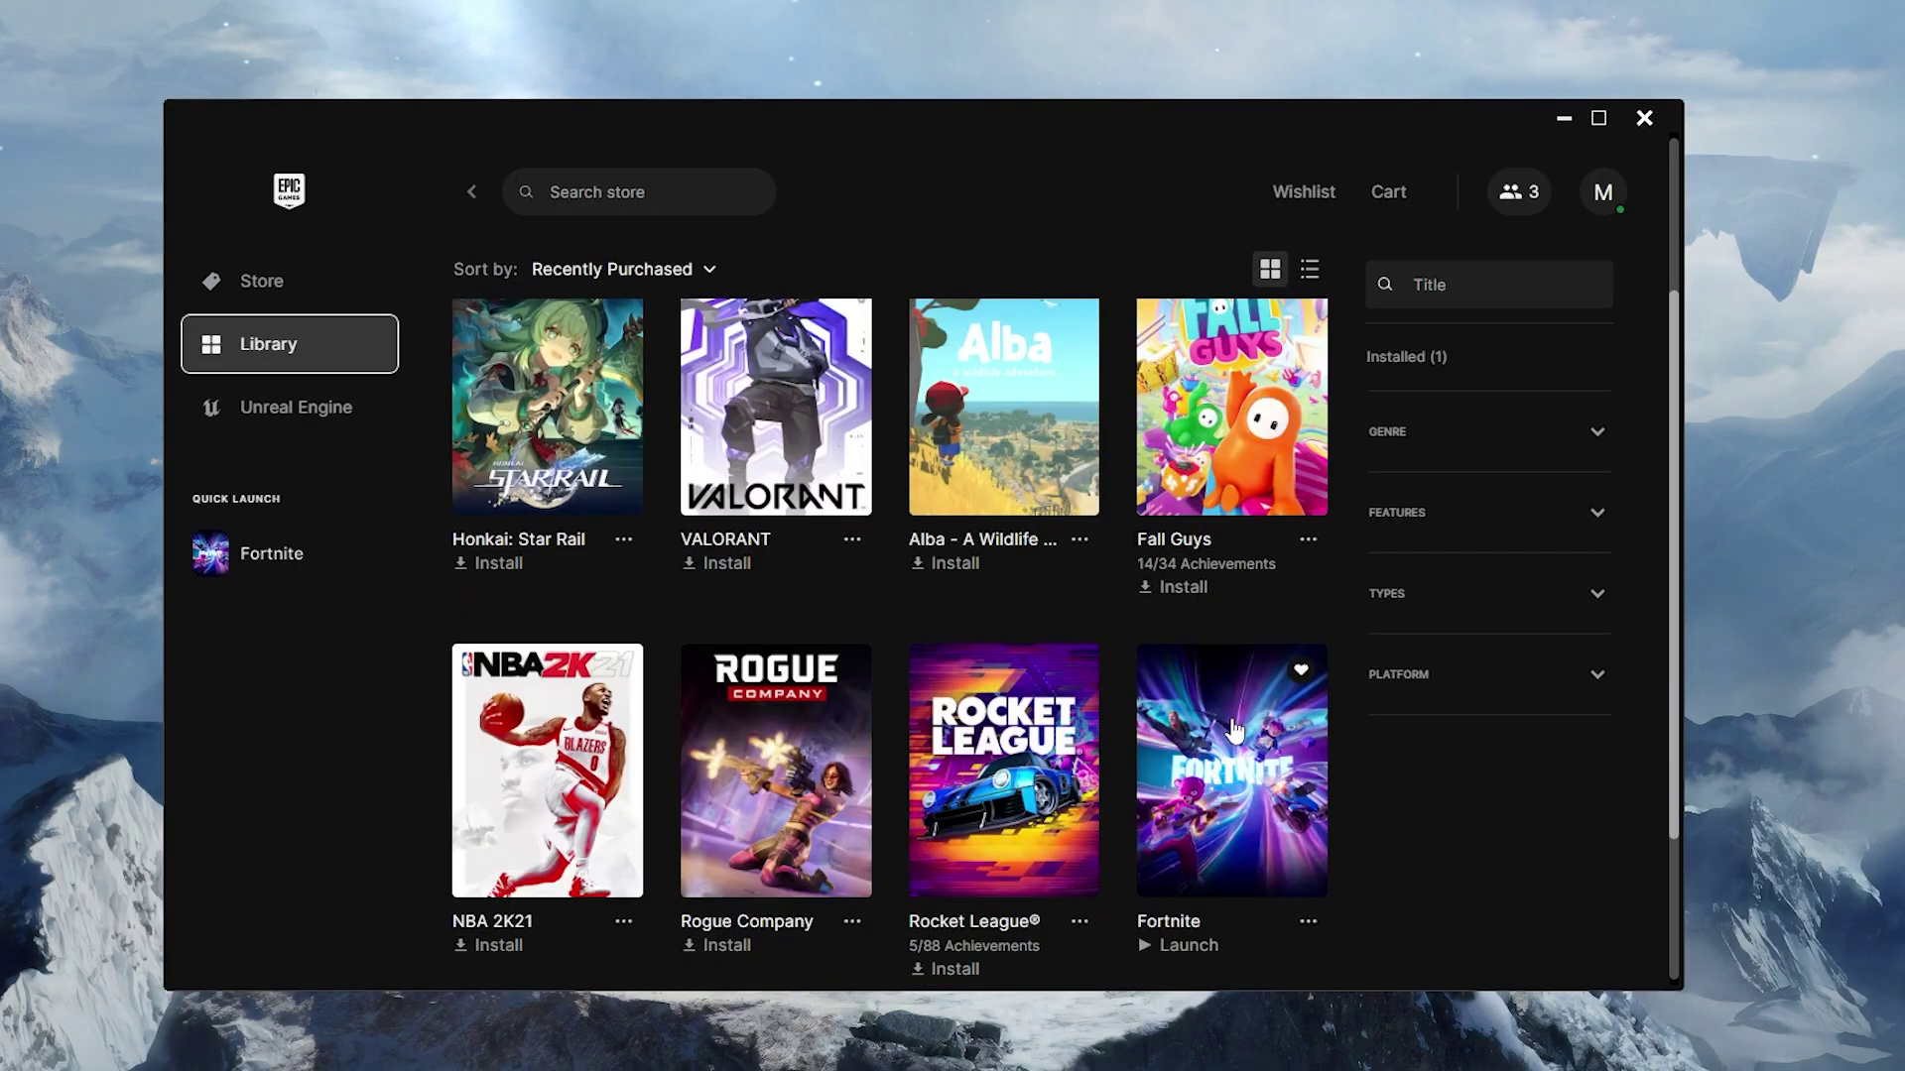
click(1318, 923)
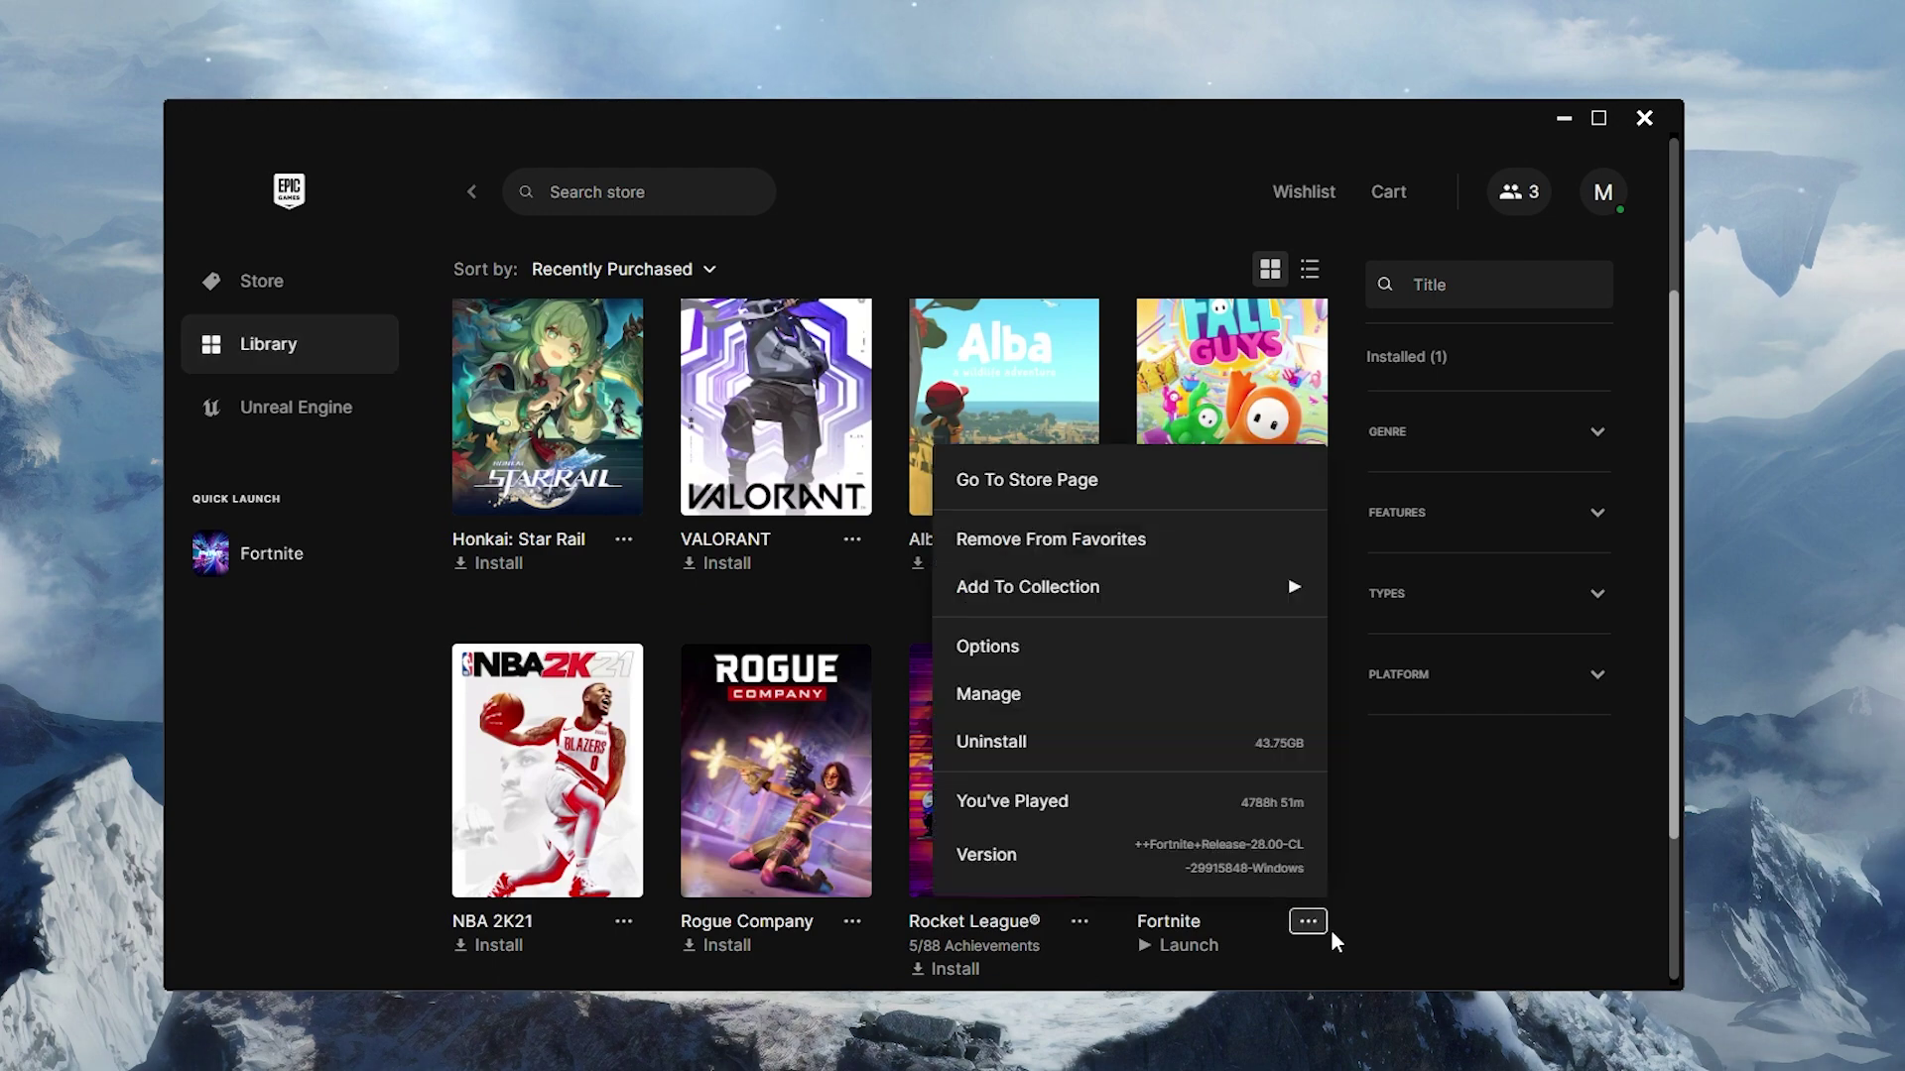
click(1018, 694)
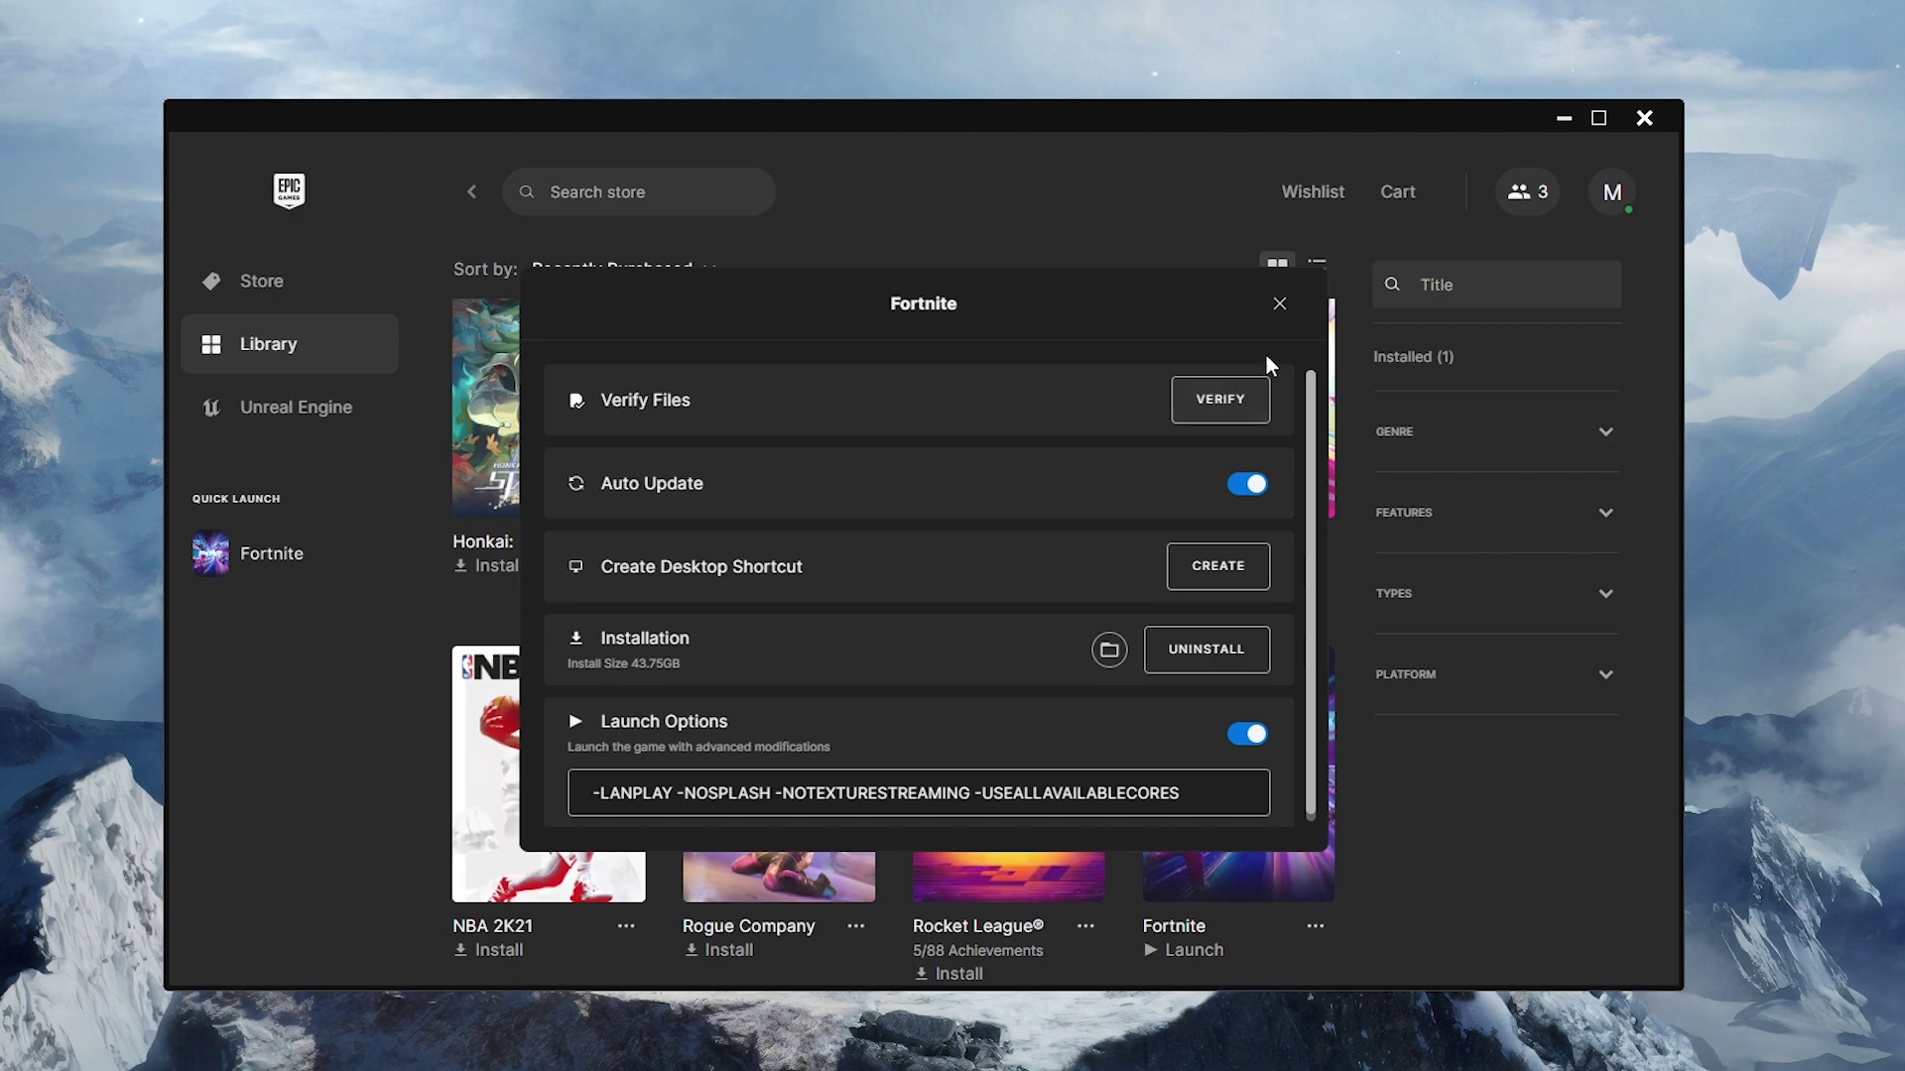
click(1279, 305)
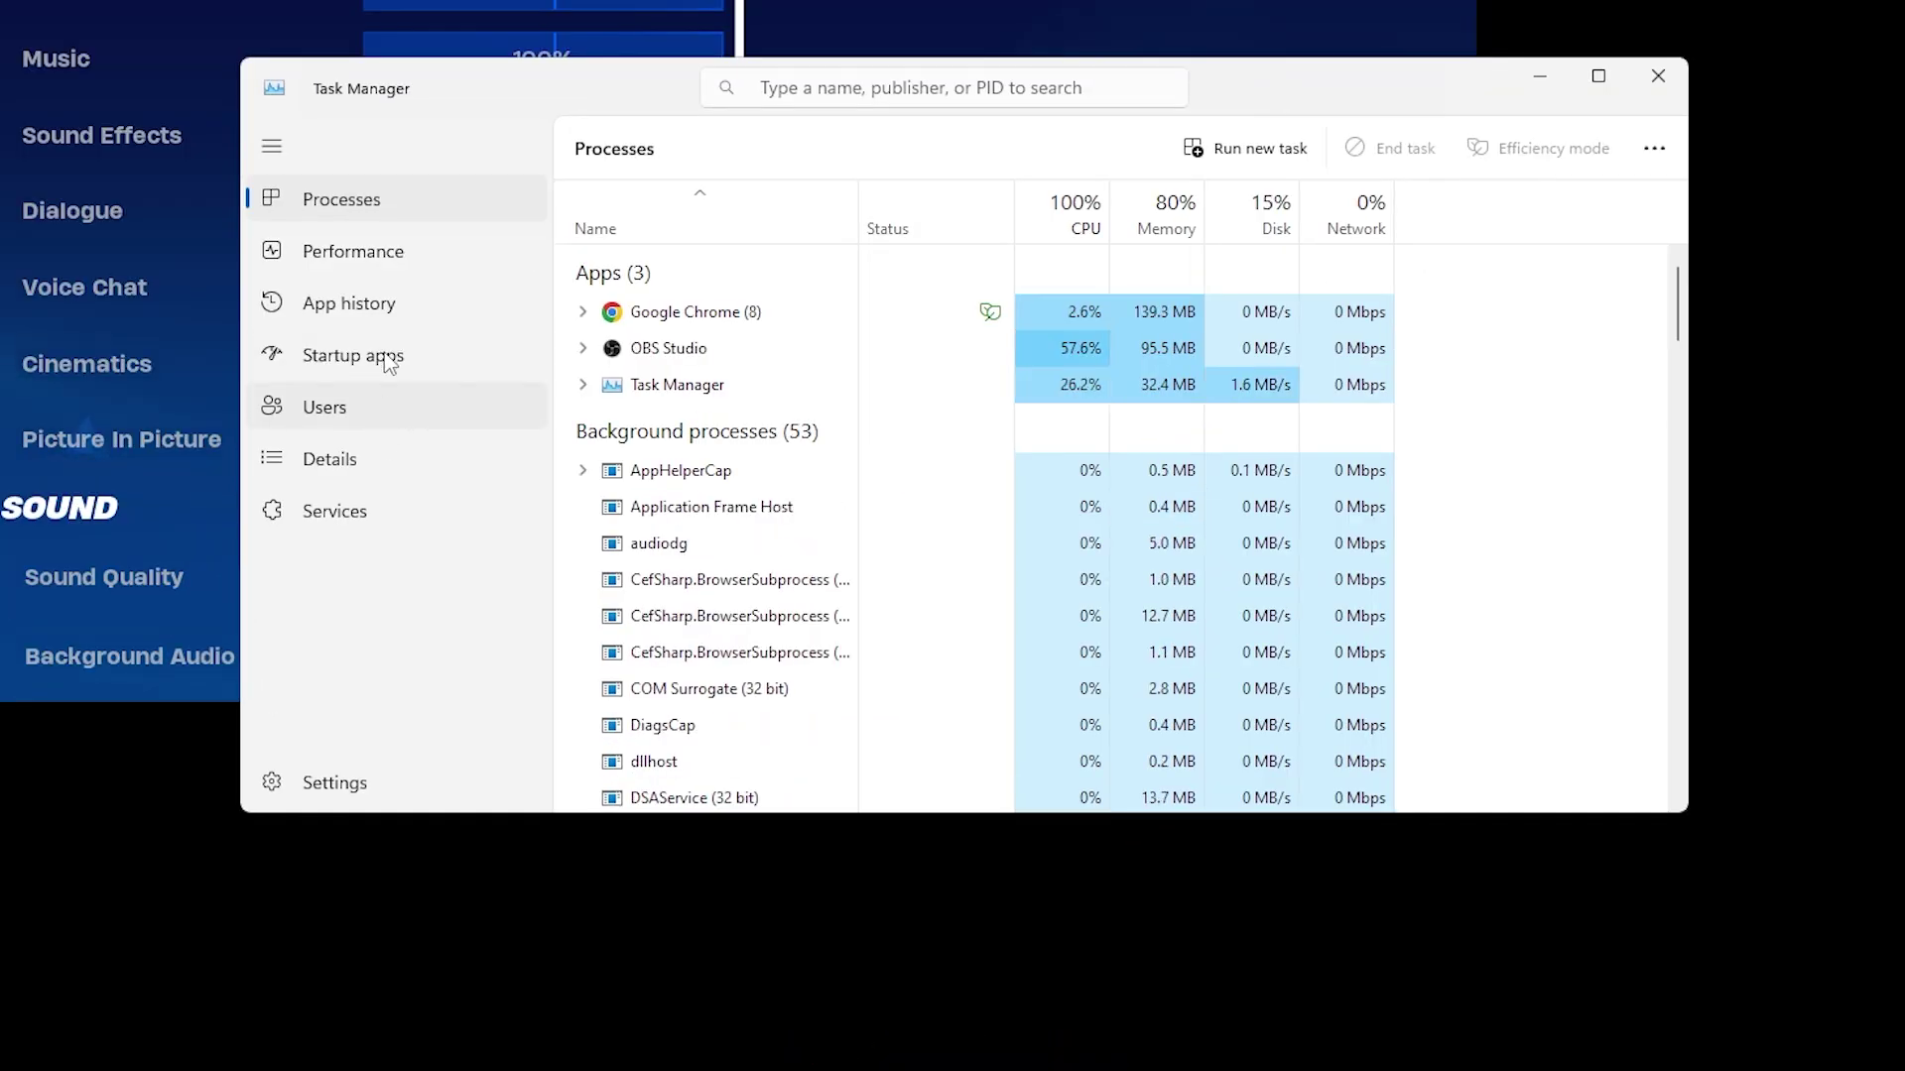
- Set FortniteClient-Win64-Shipping.exe to High priority from Task Manager's Details list
click(369, 460)
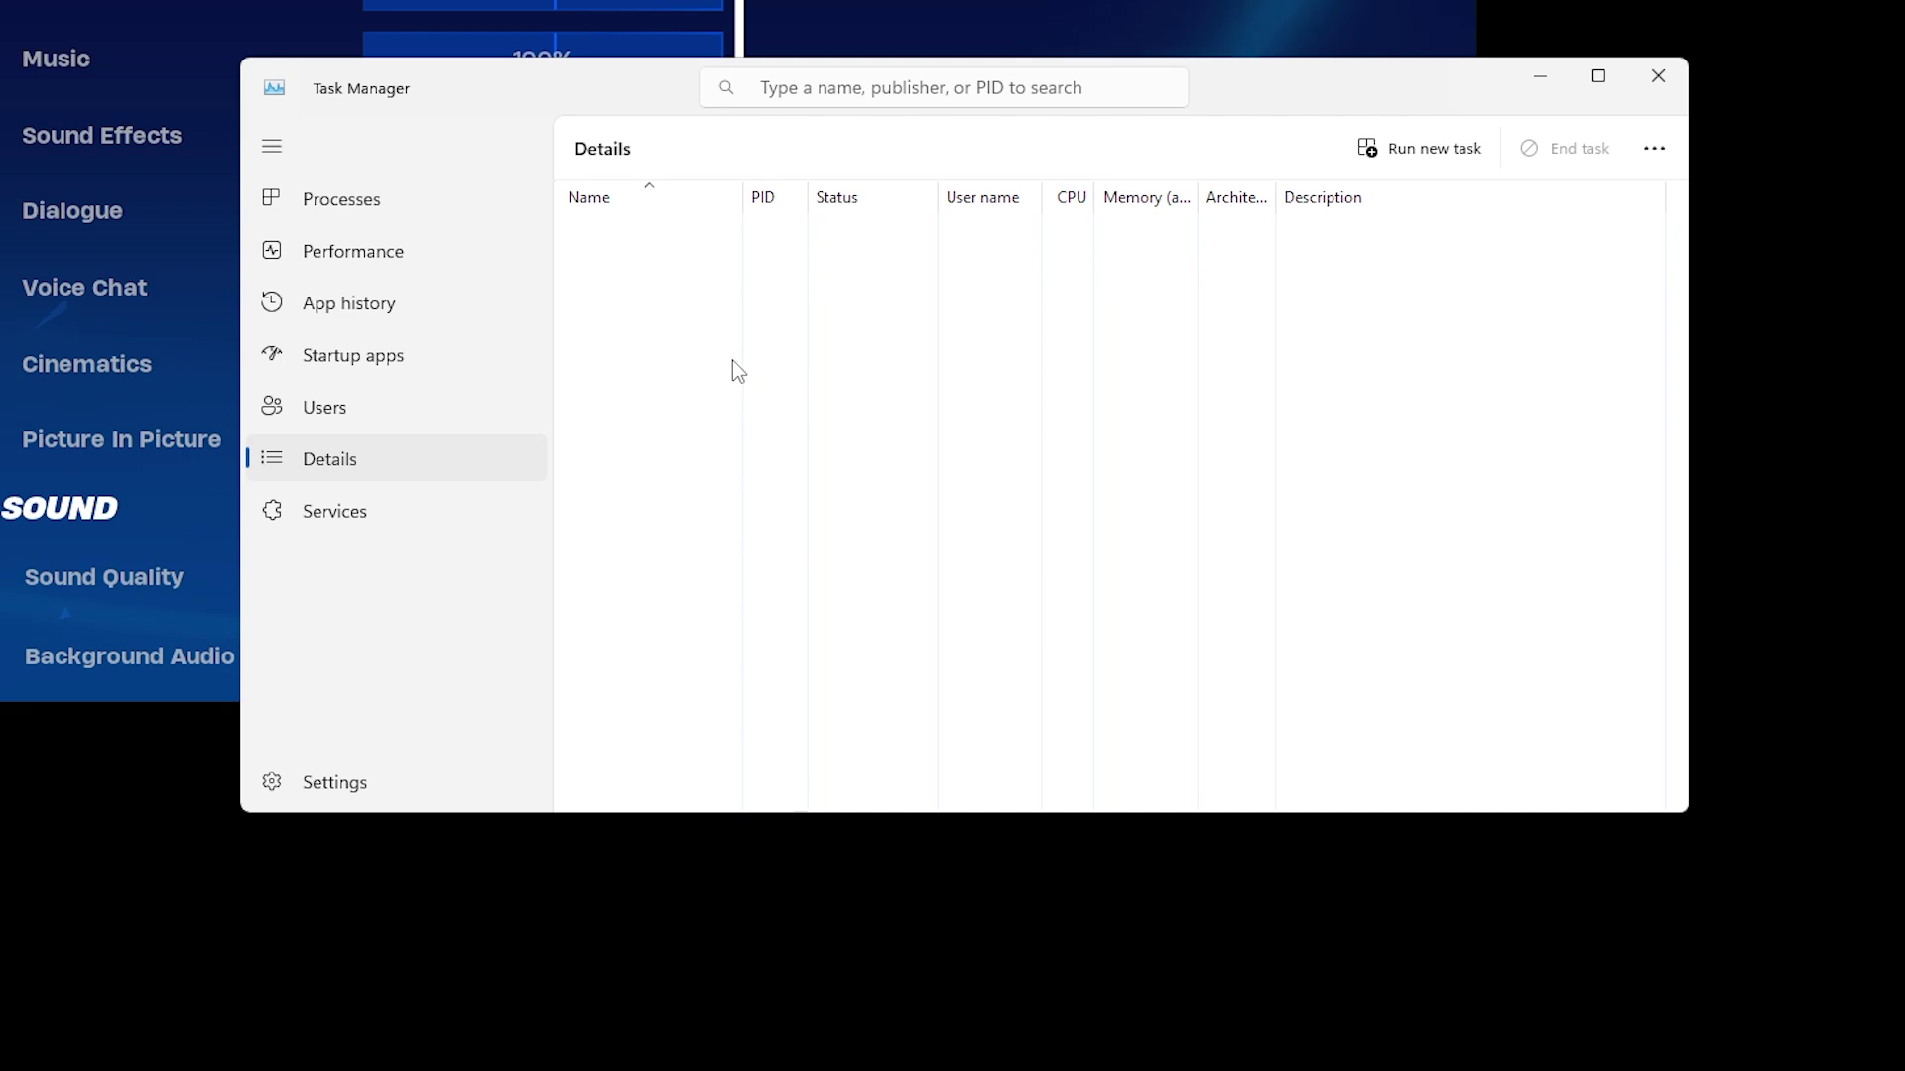
scroll(738, 397, down, 15)
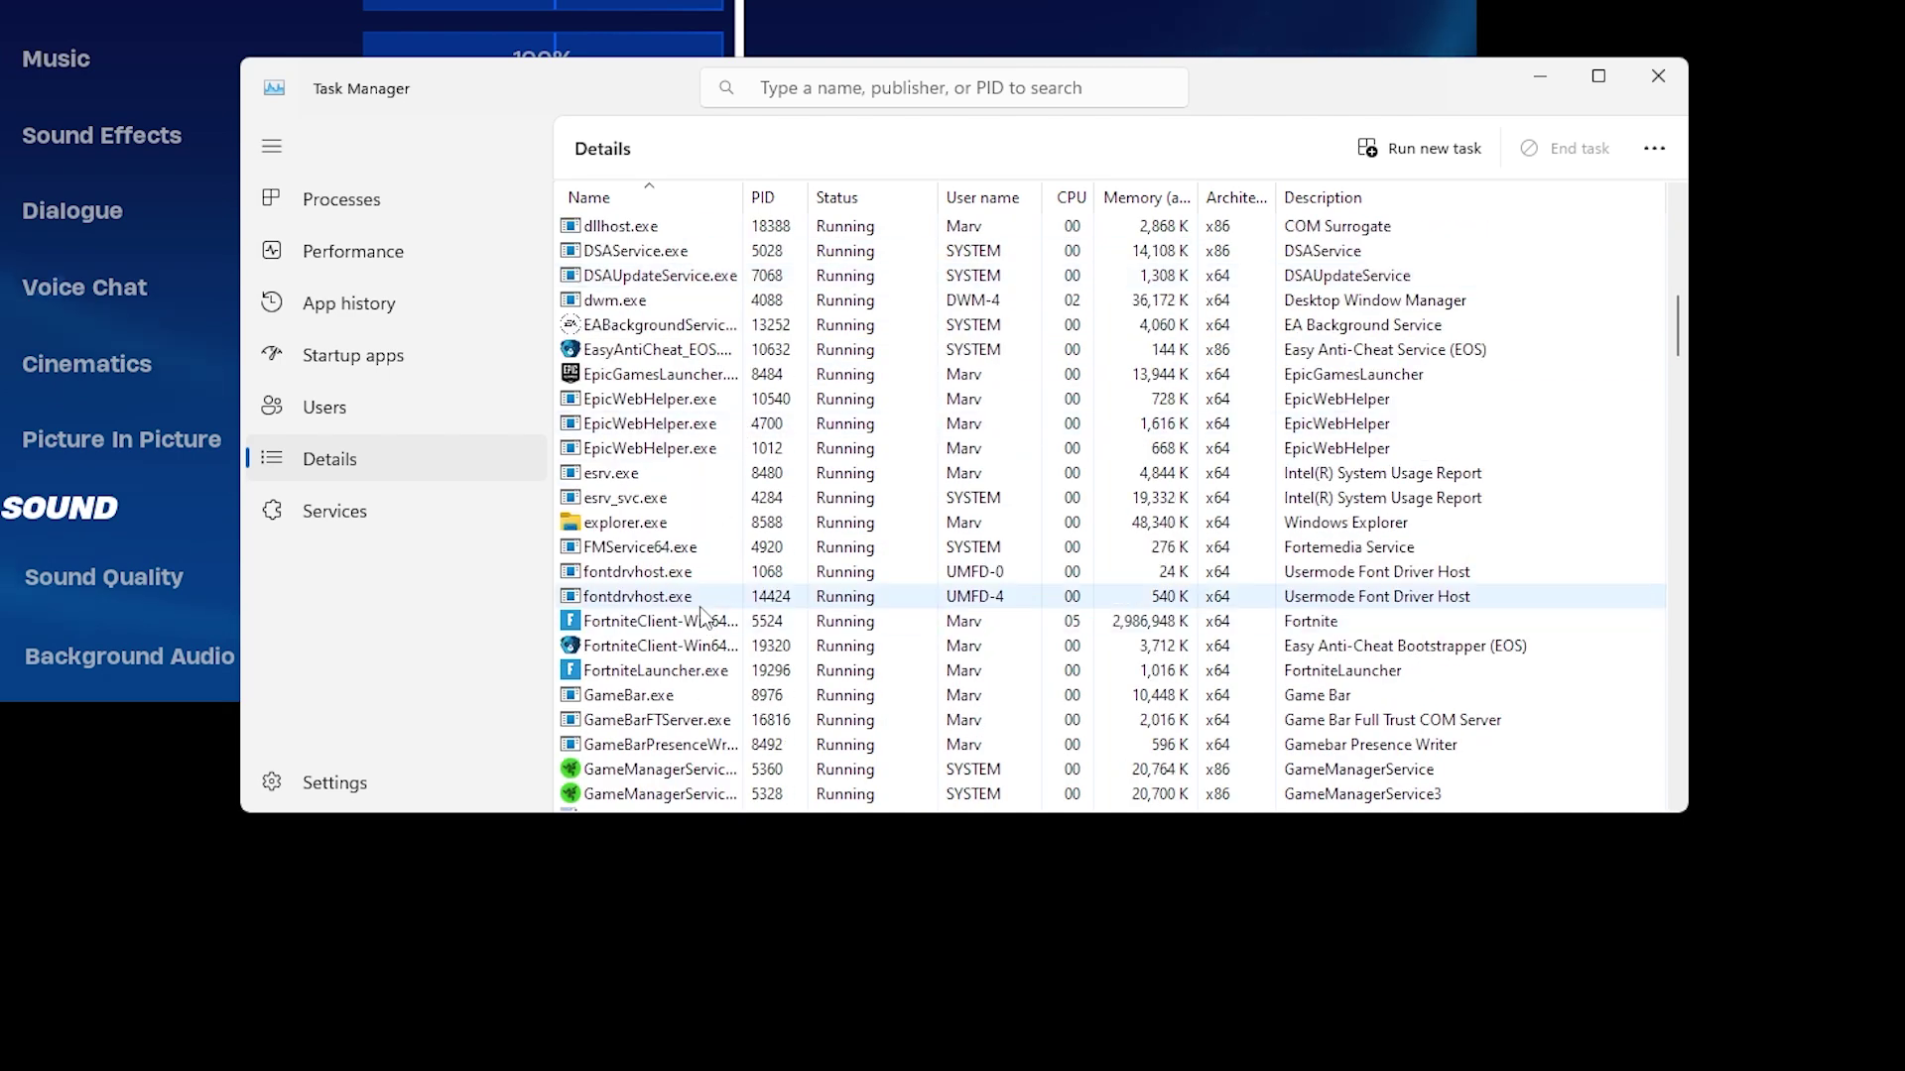
right_click(700, 617)
mouse_move(869, 760)
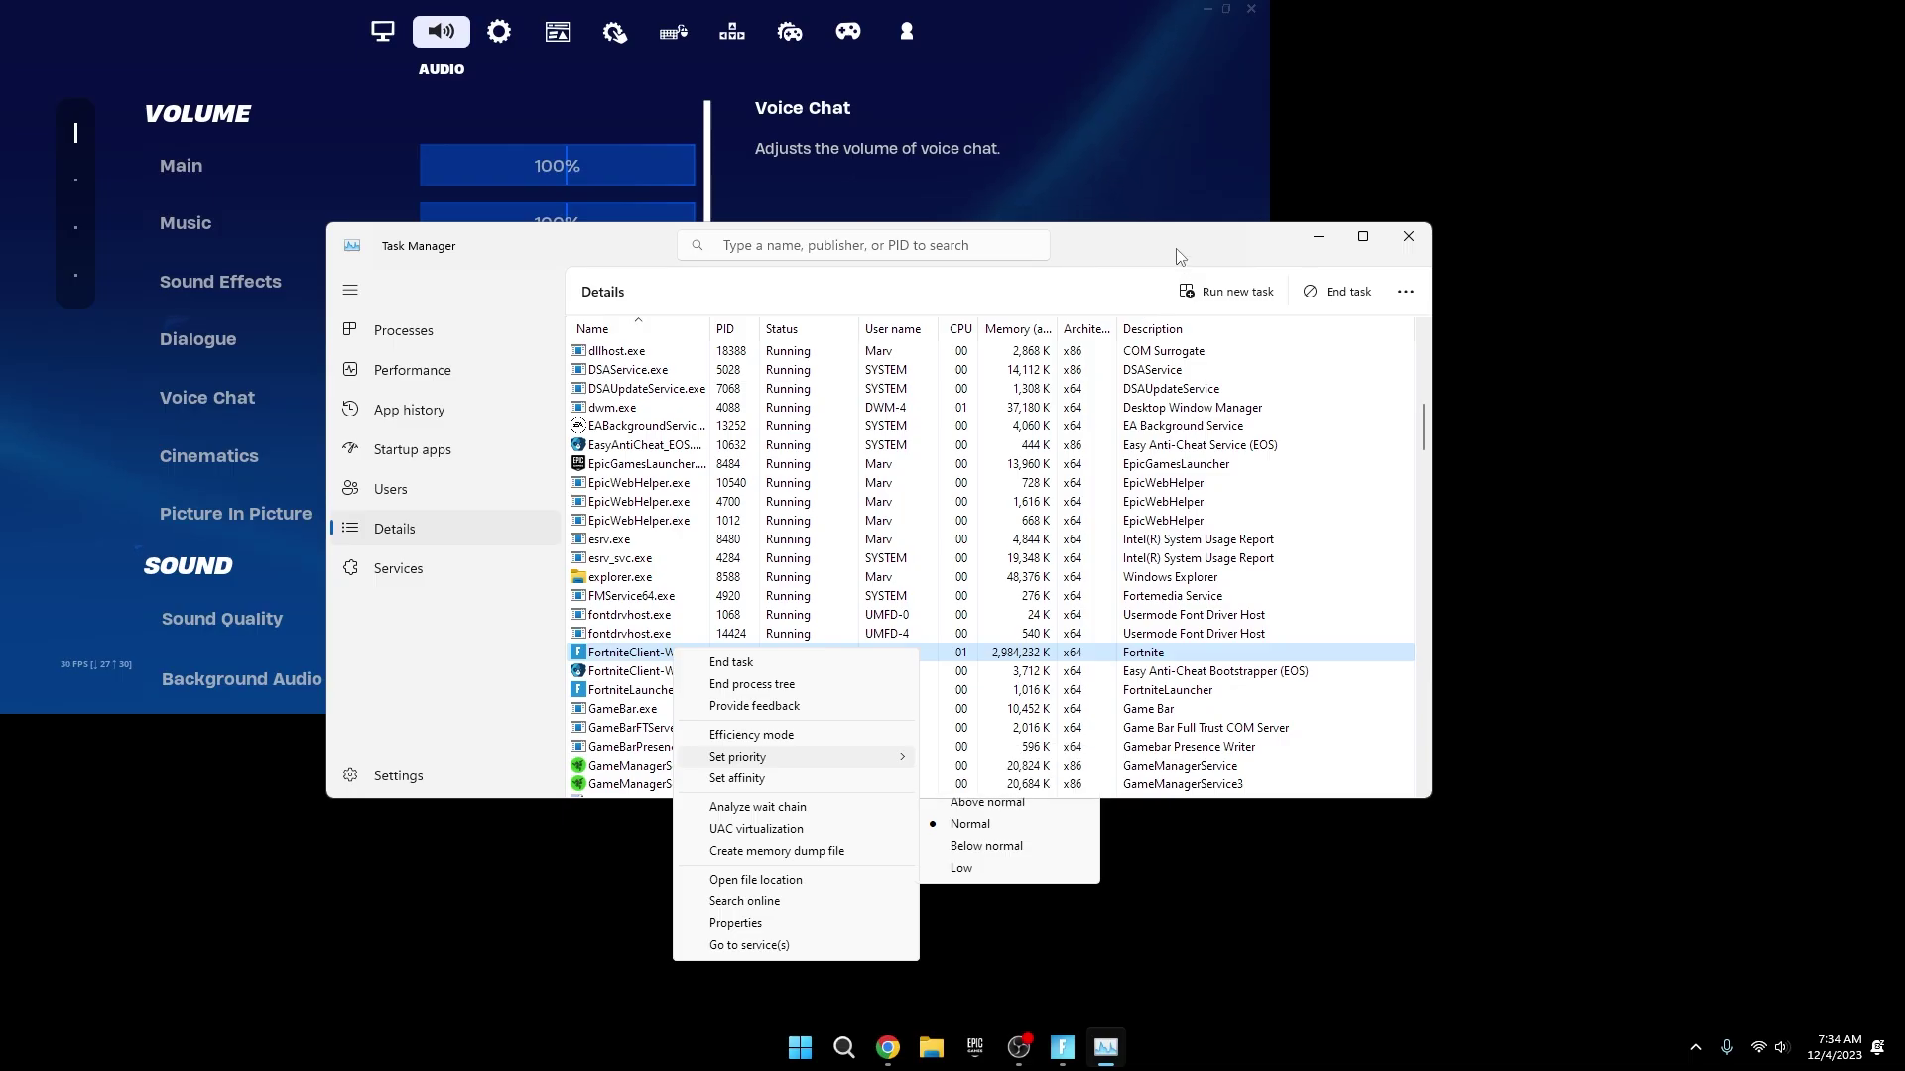
click(1457, 82)
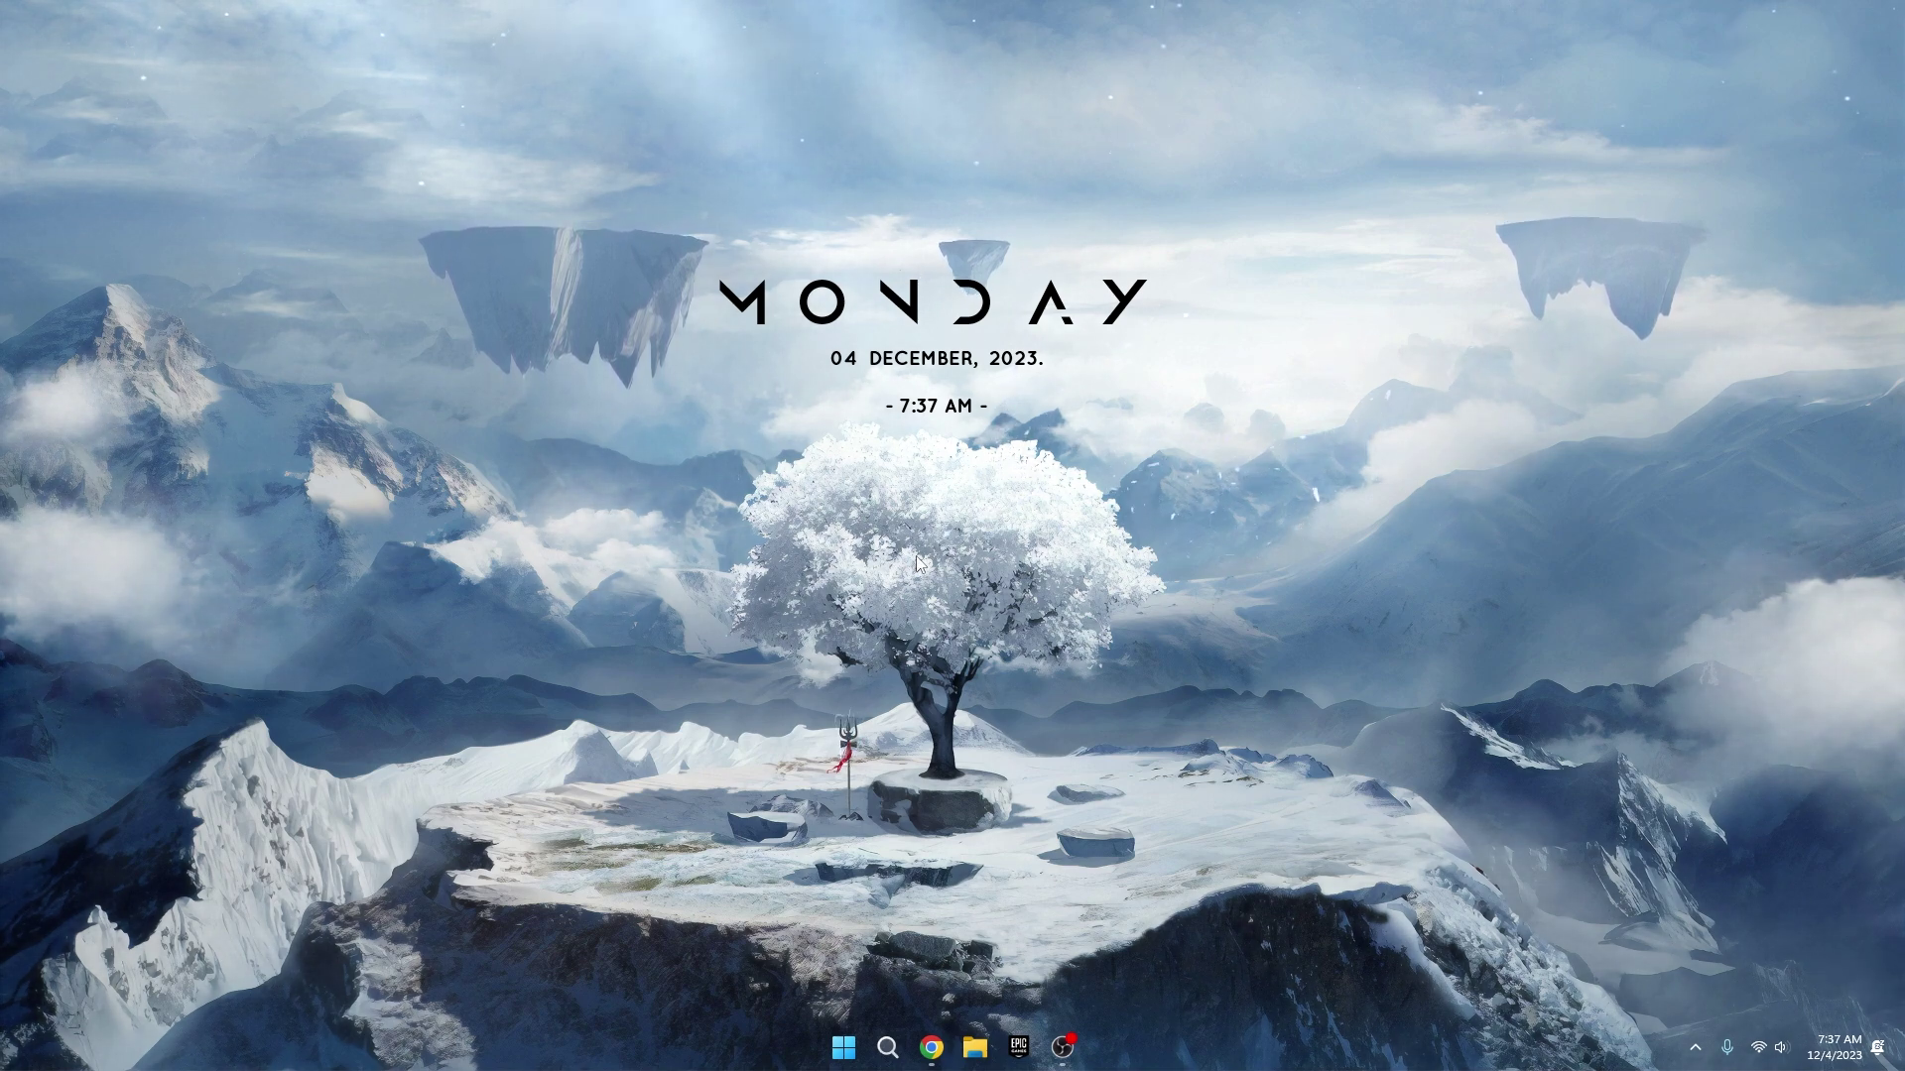
- Bring up the Chrome window showing the 'geforce experience' search results
click(947, 1044)
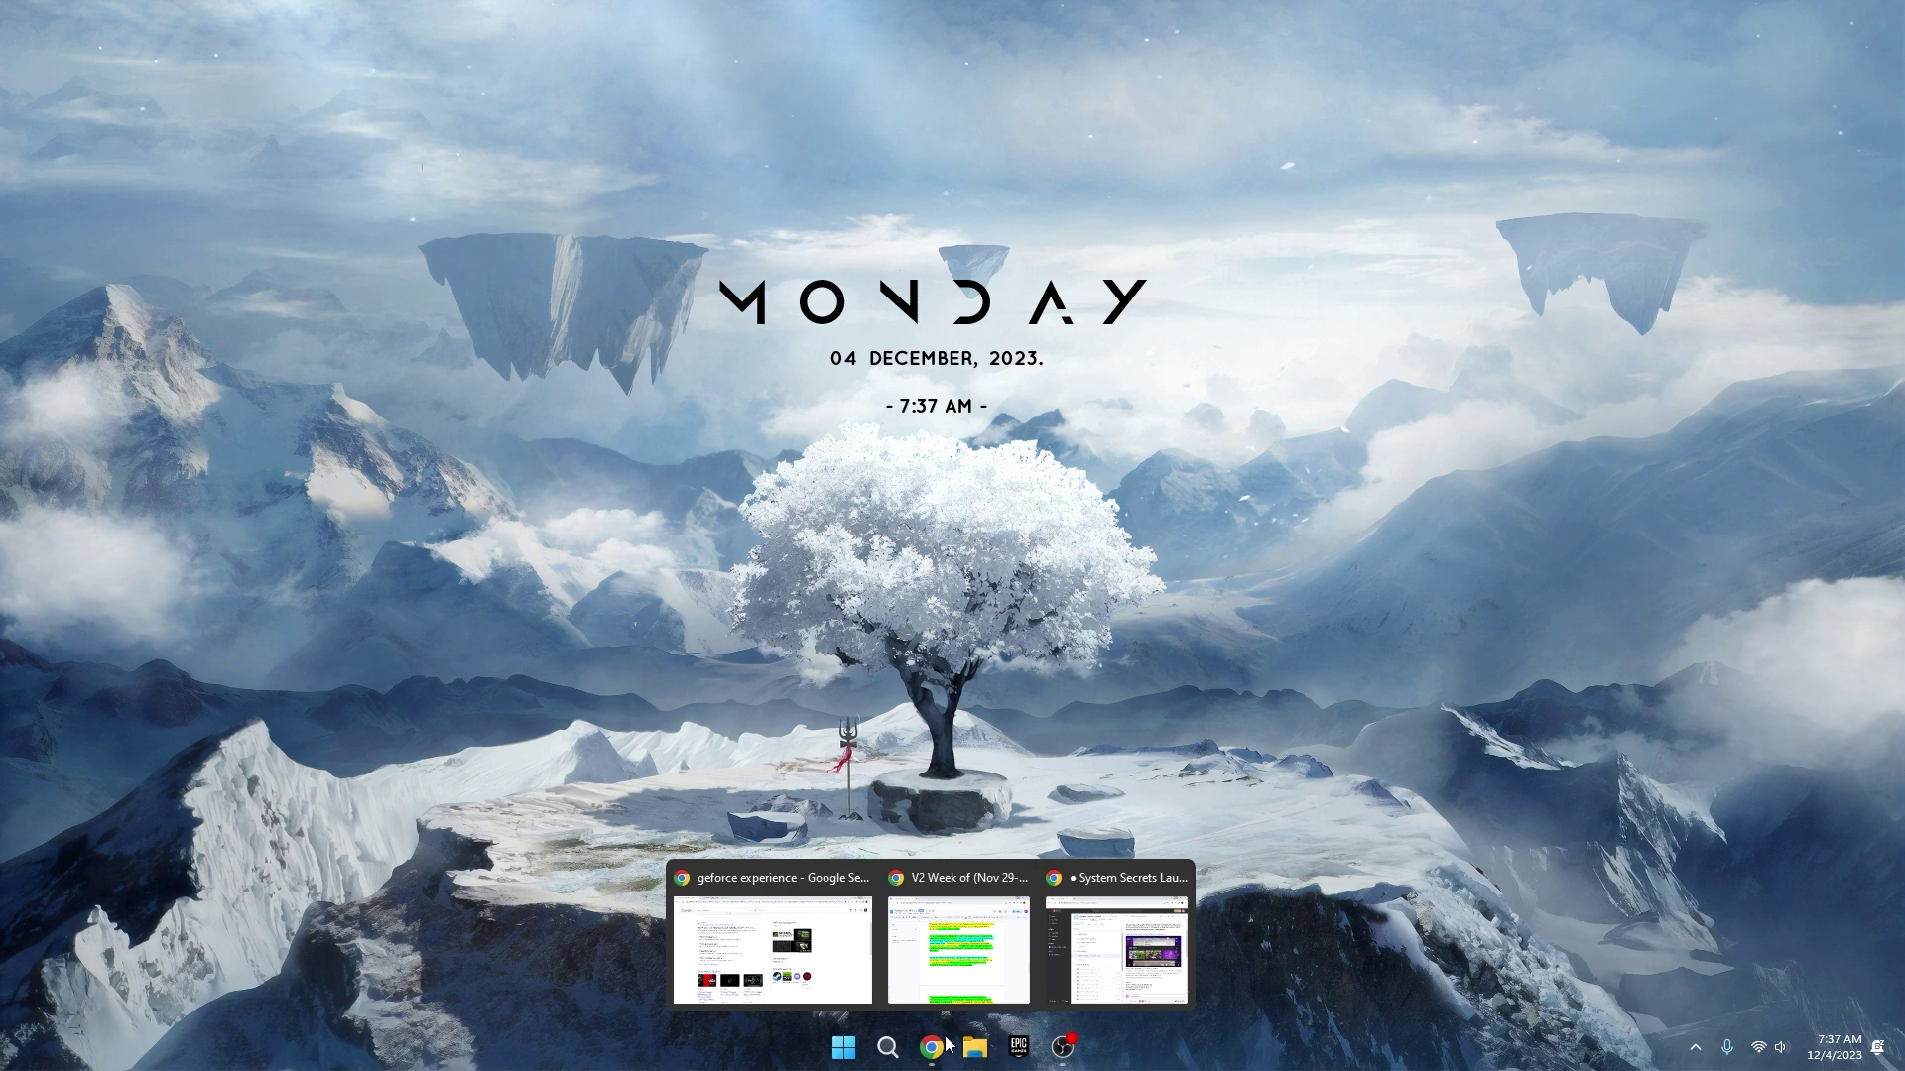
click(708, 875)
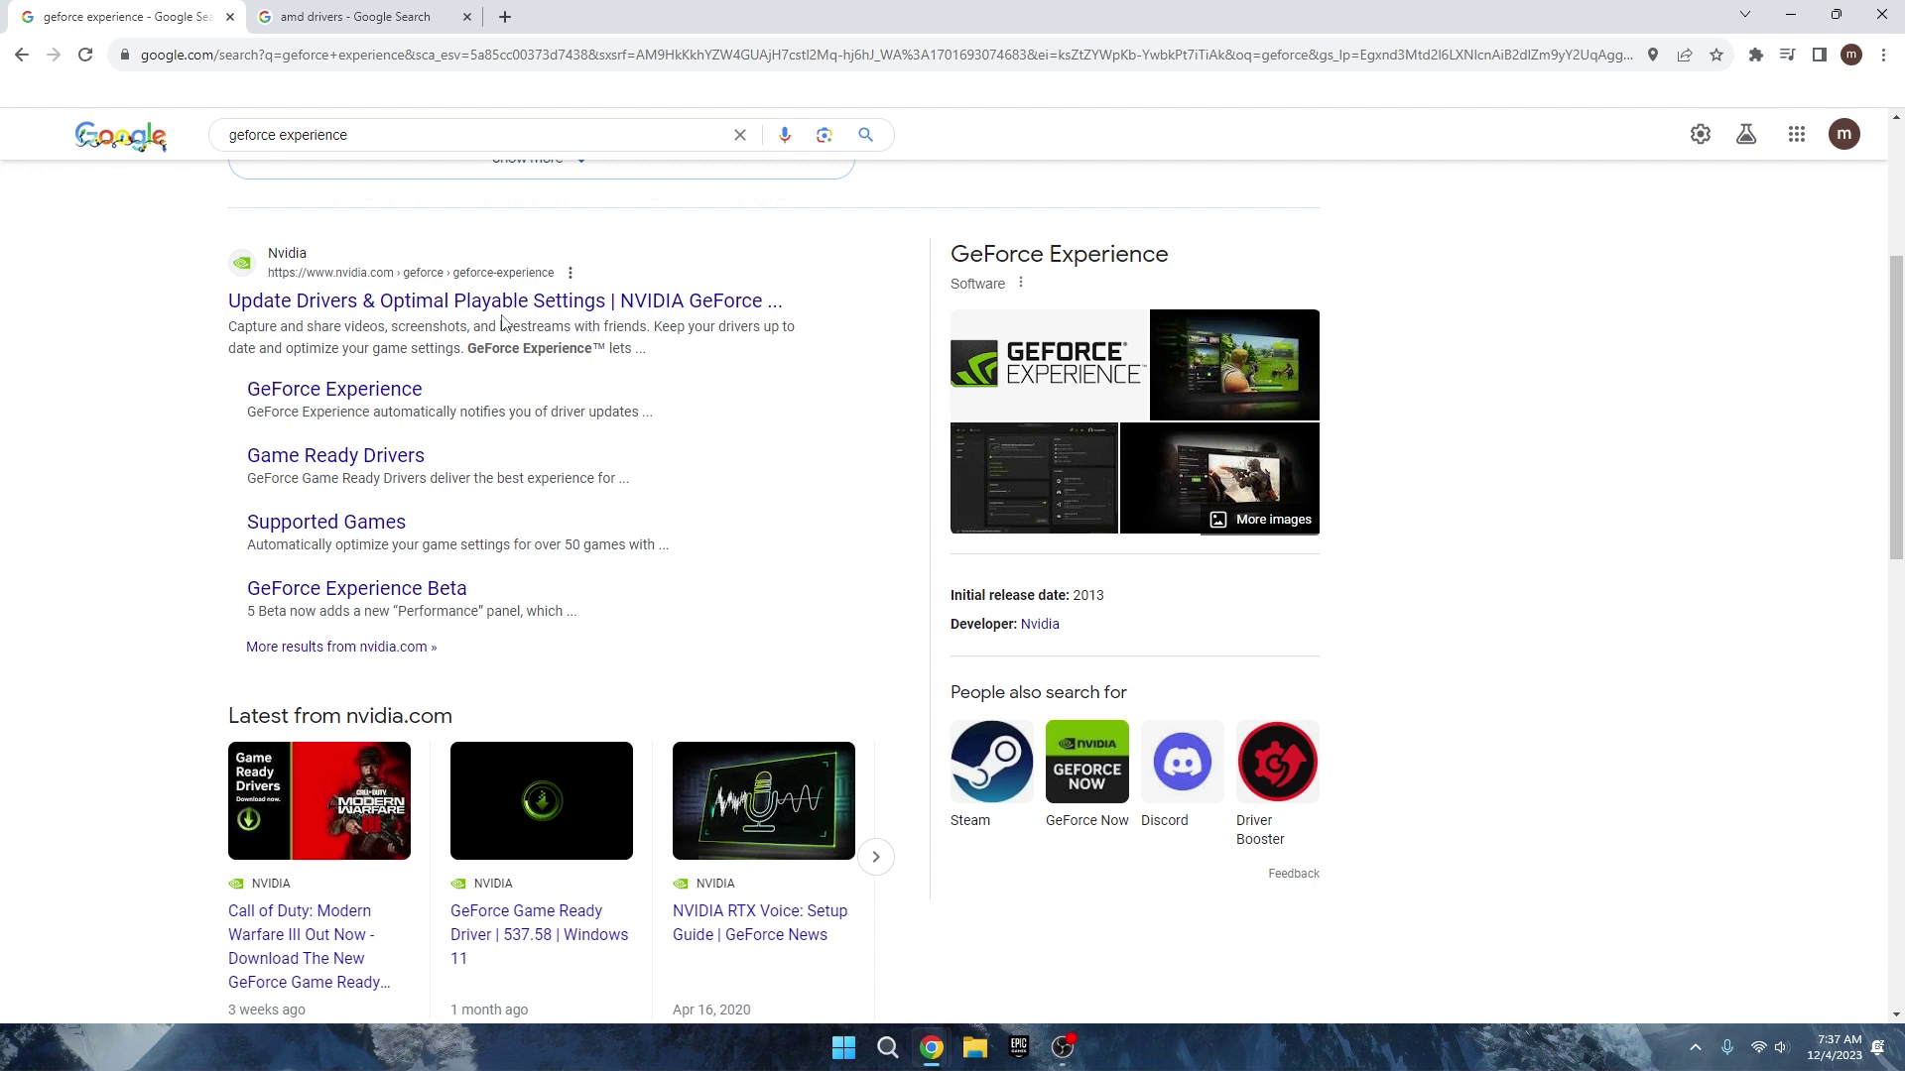
- Browse the 'amd drivers' search results, then minimise everything with Win+D to show the desktop
click(369, 19)
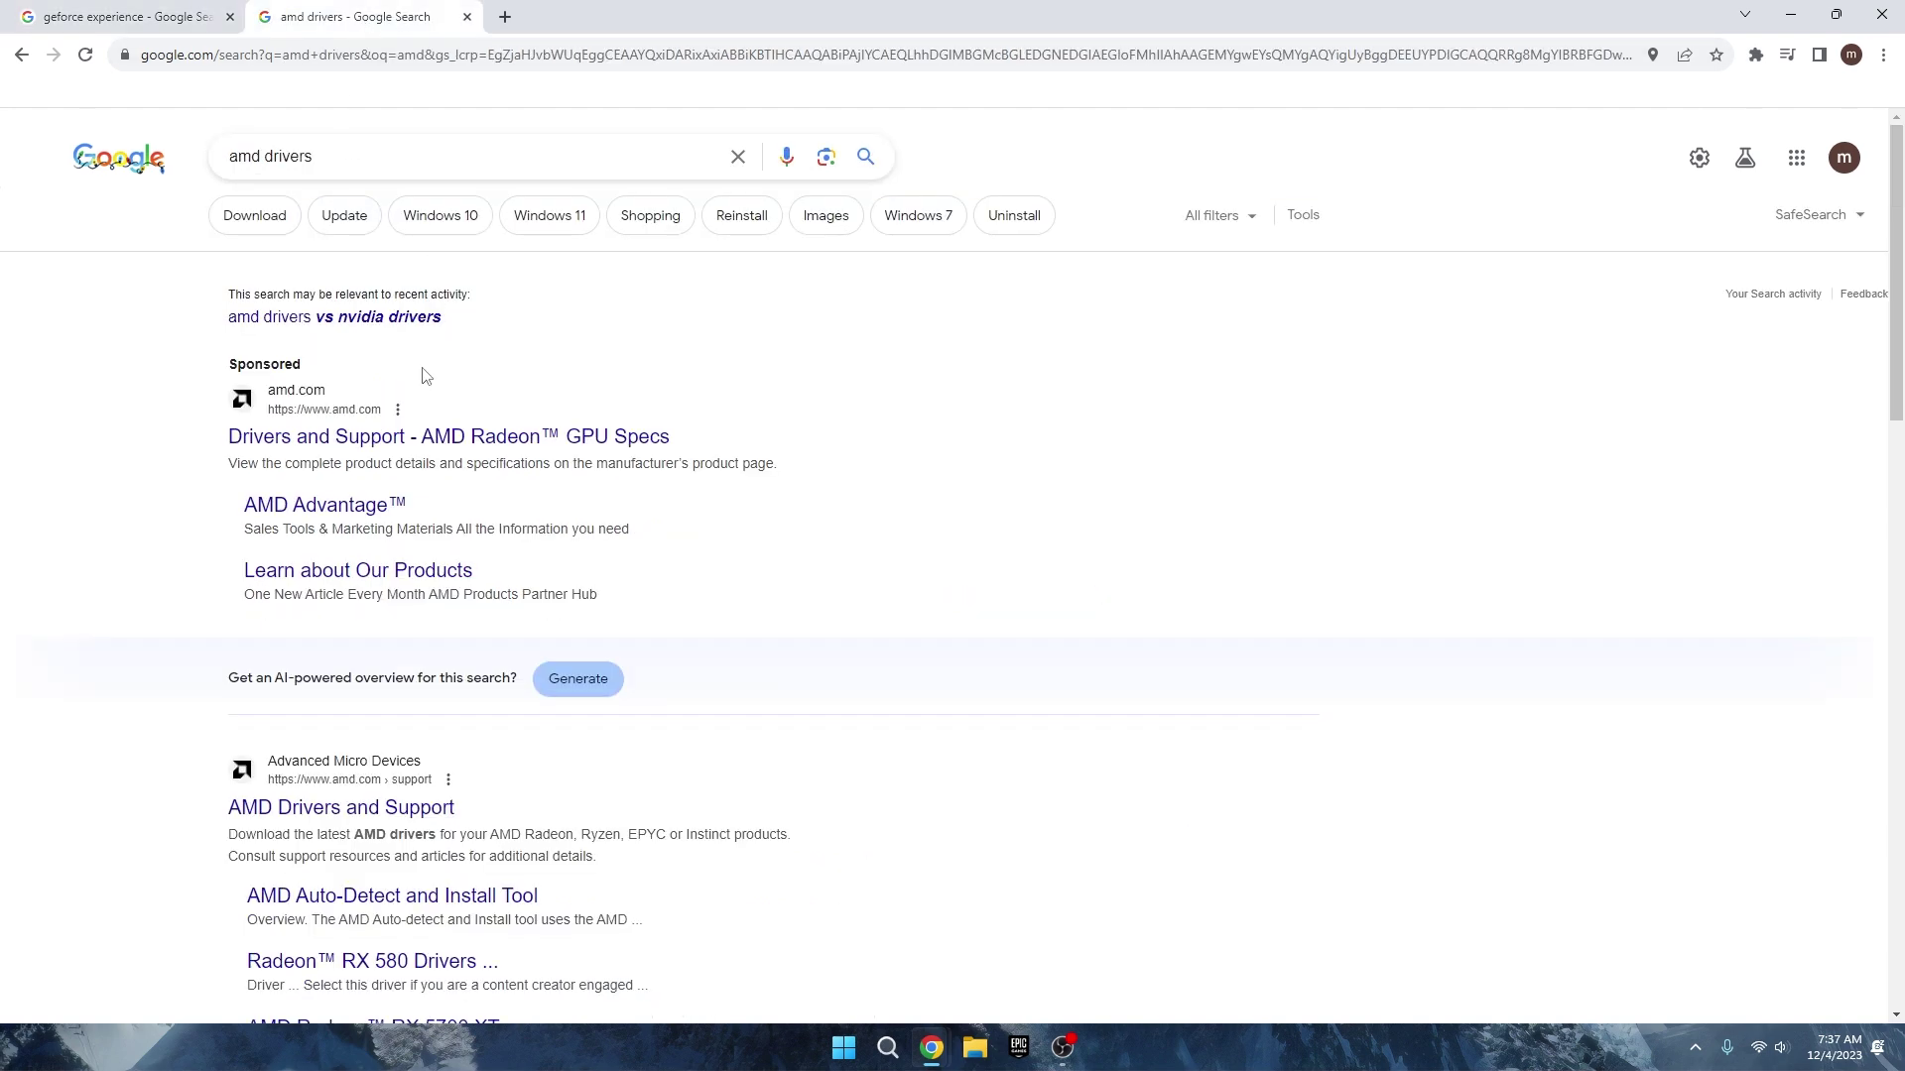
scroll(888, 690, down, 2)
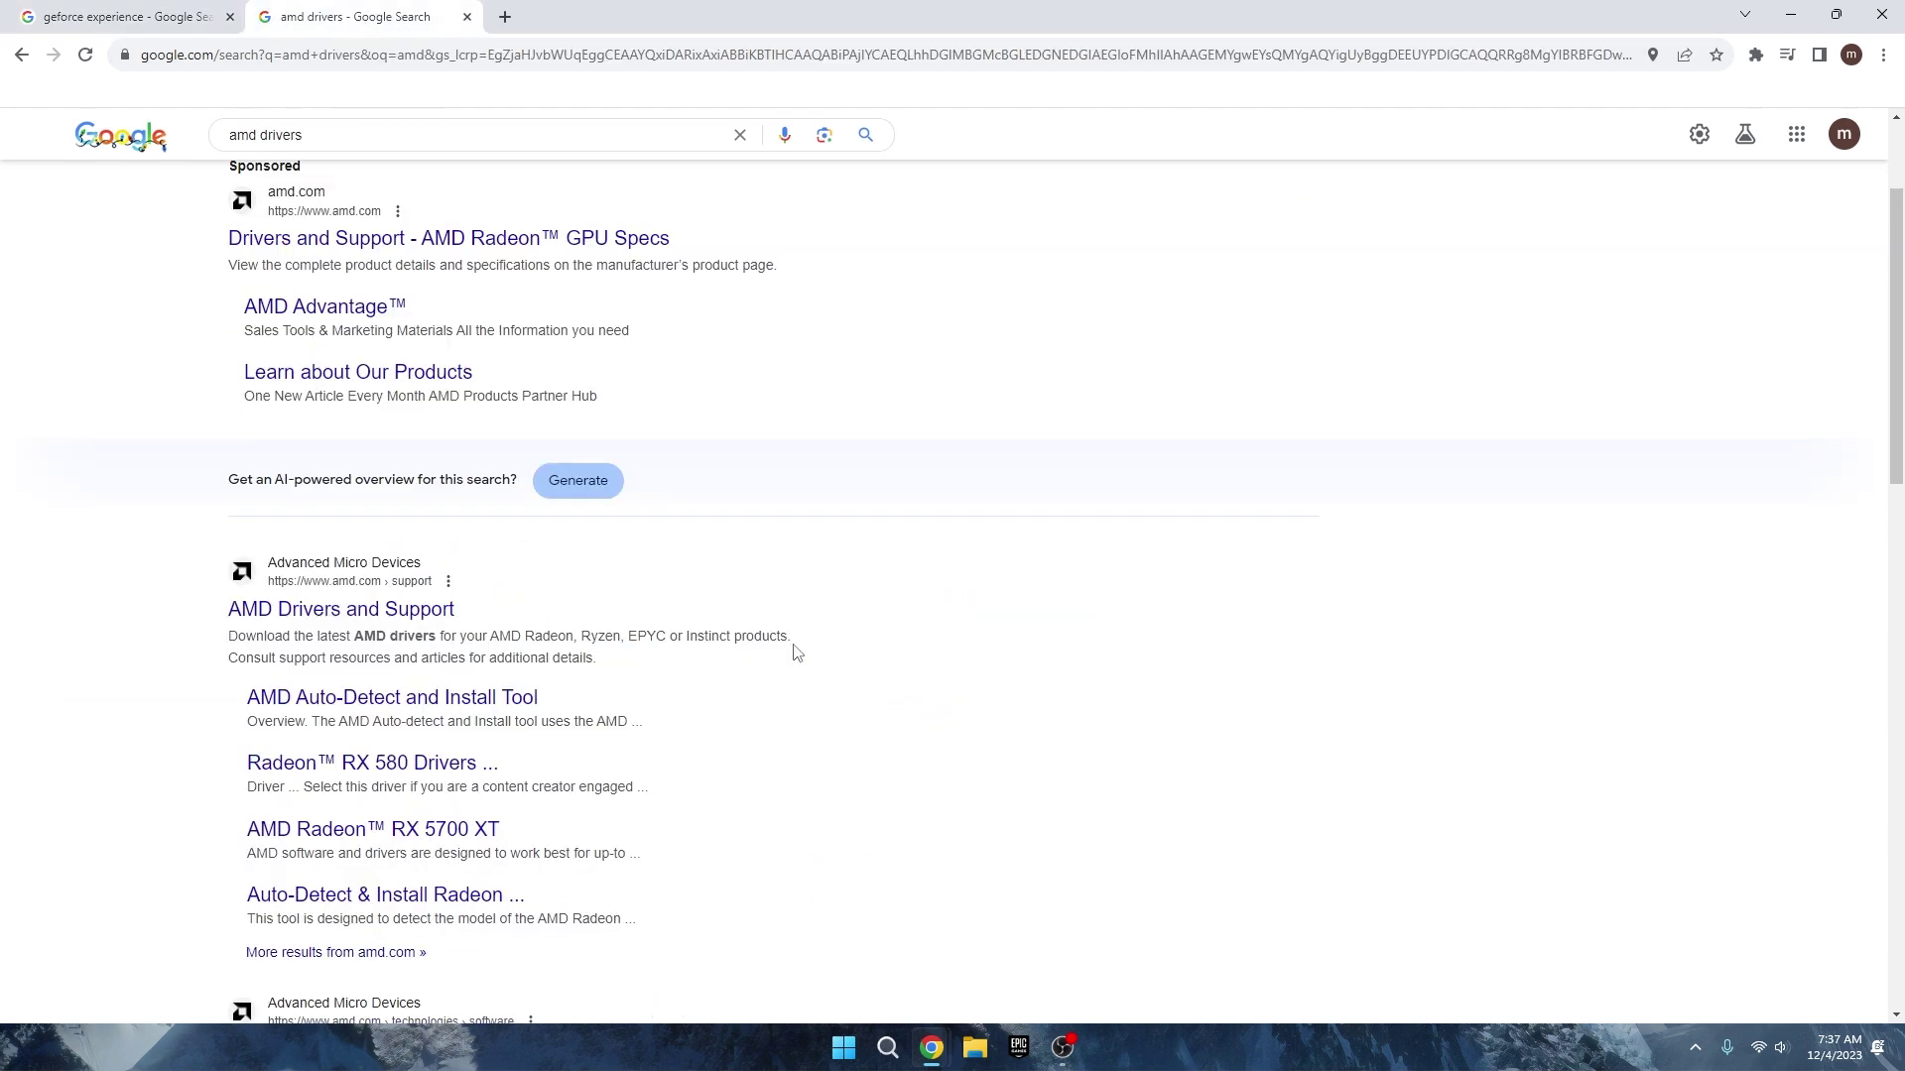
scroll(797, 653, down, 2)
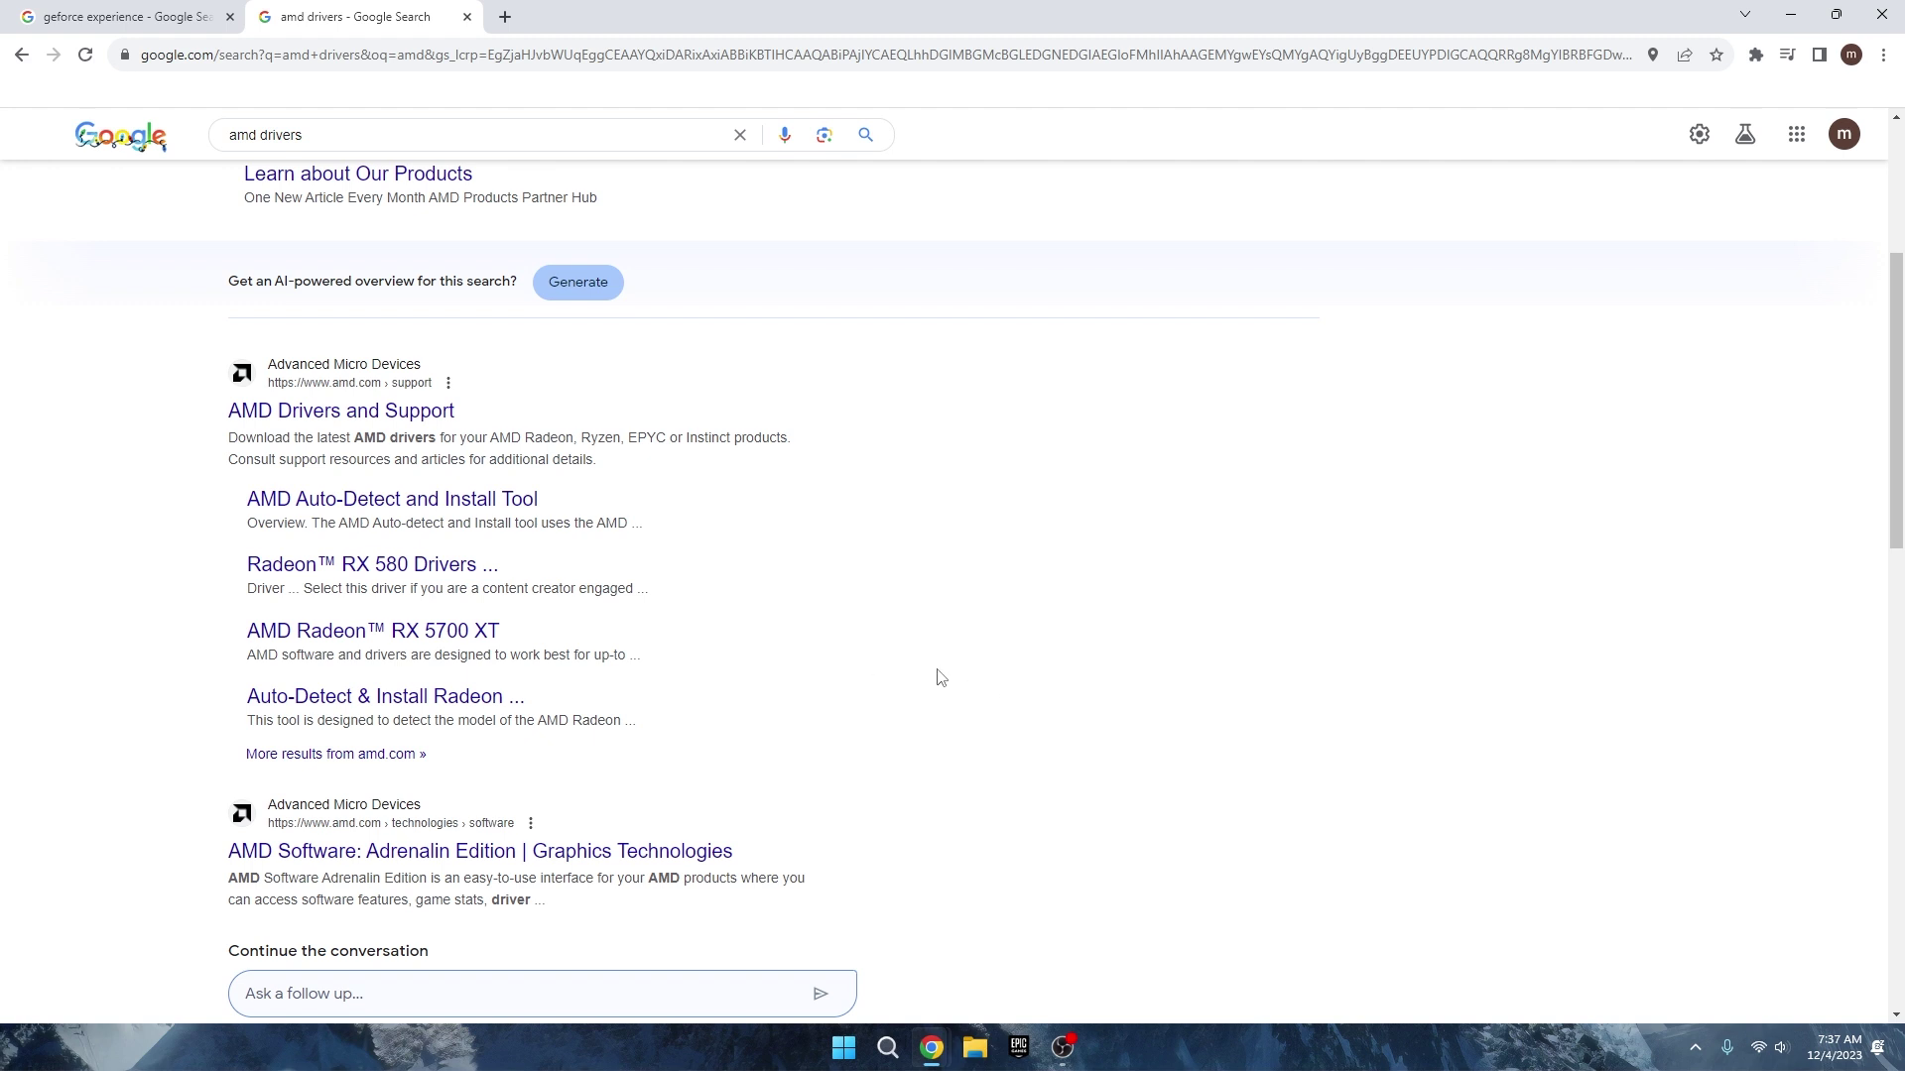
scroll(938, 679, up, 2)
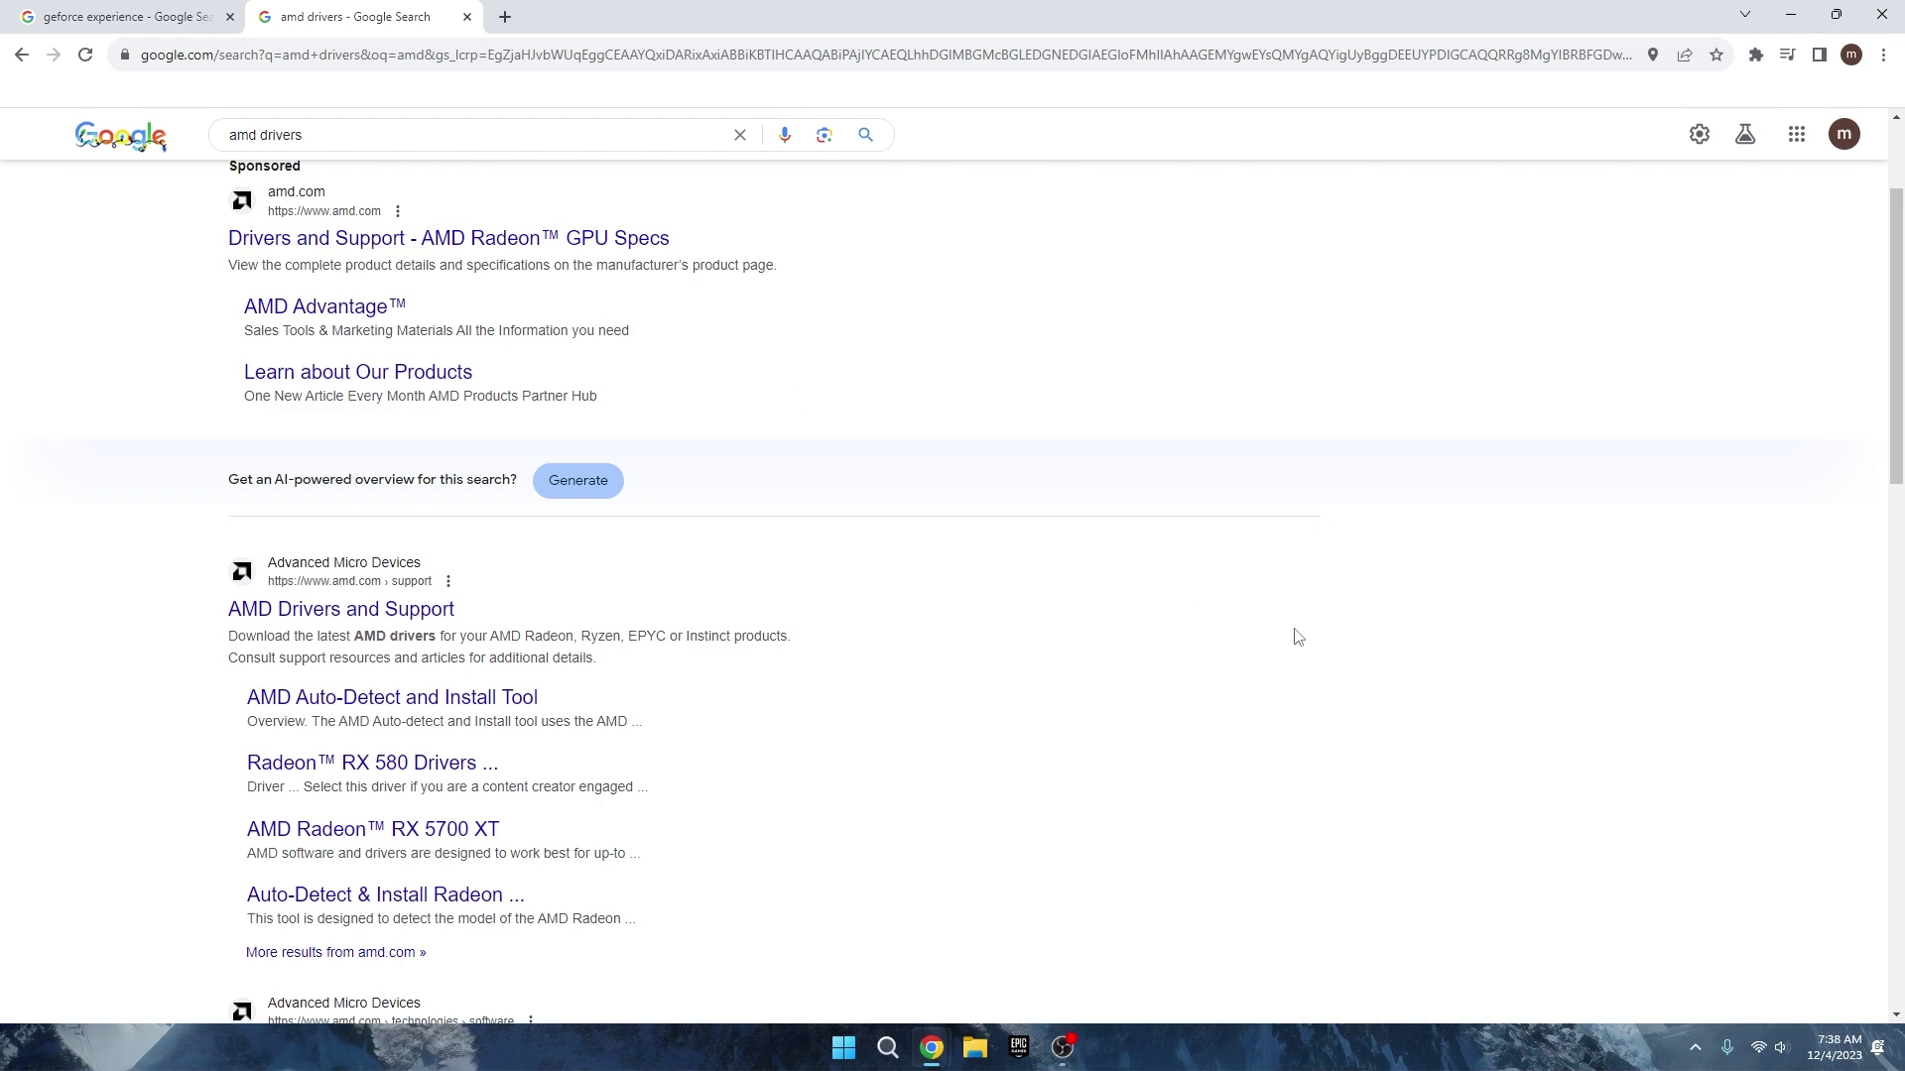
key(super+d)
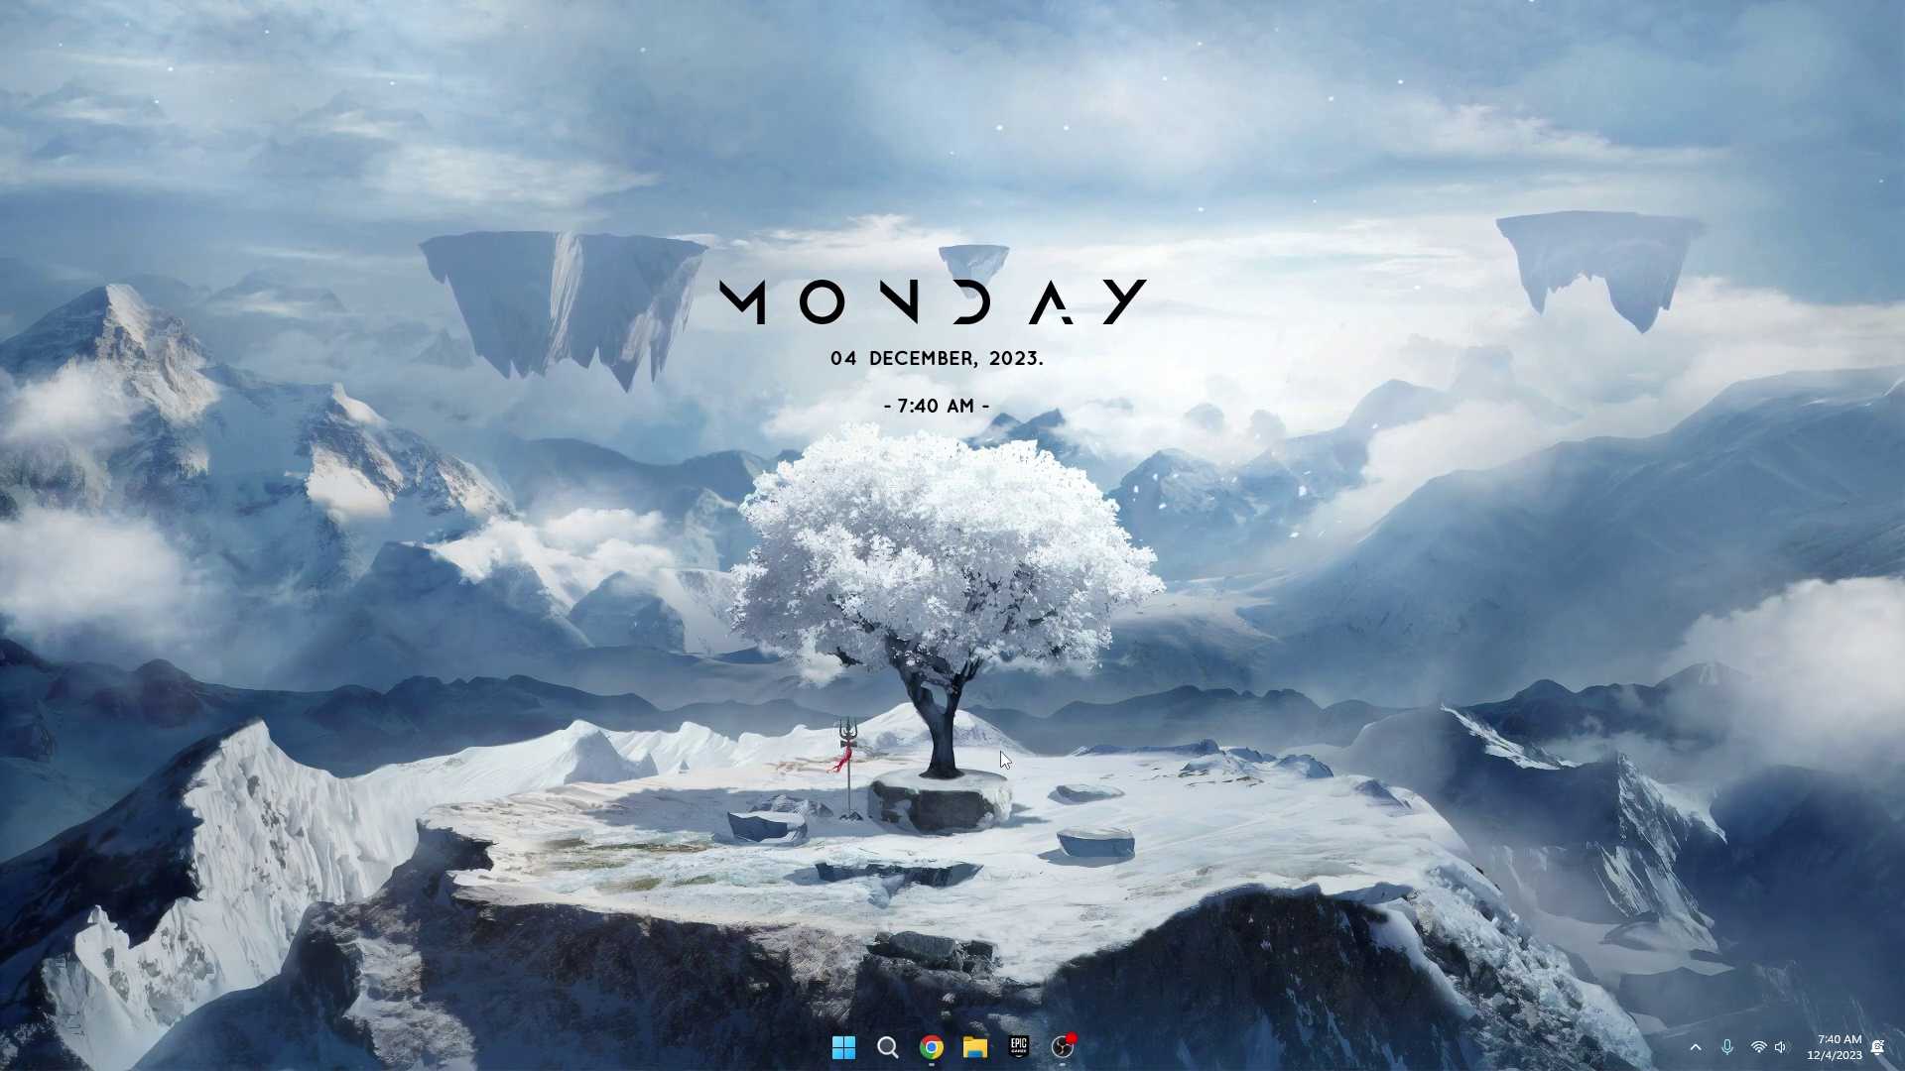
- Open Settings via a 'set' search and run Check for updates on the Windows Update page
key(super)
text(a)
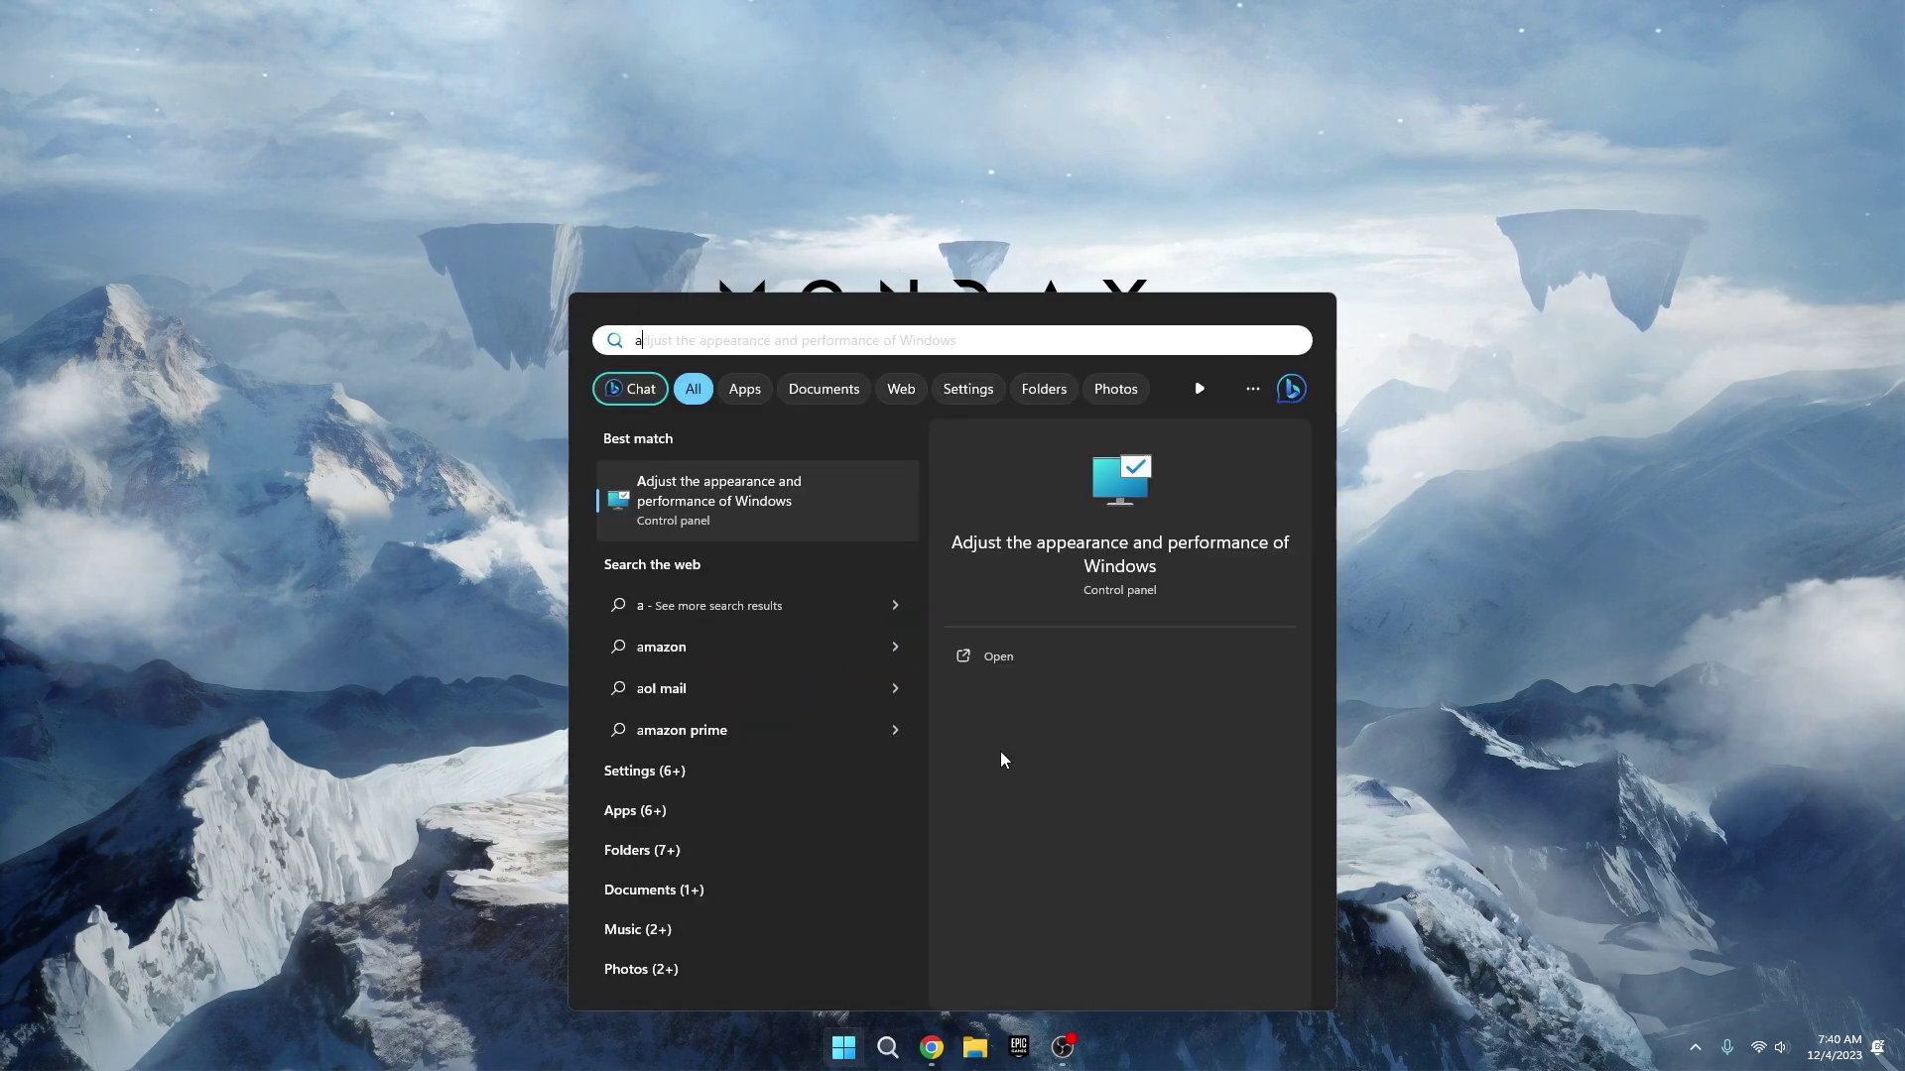
key(BackSpace)
text(set)
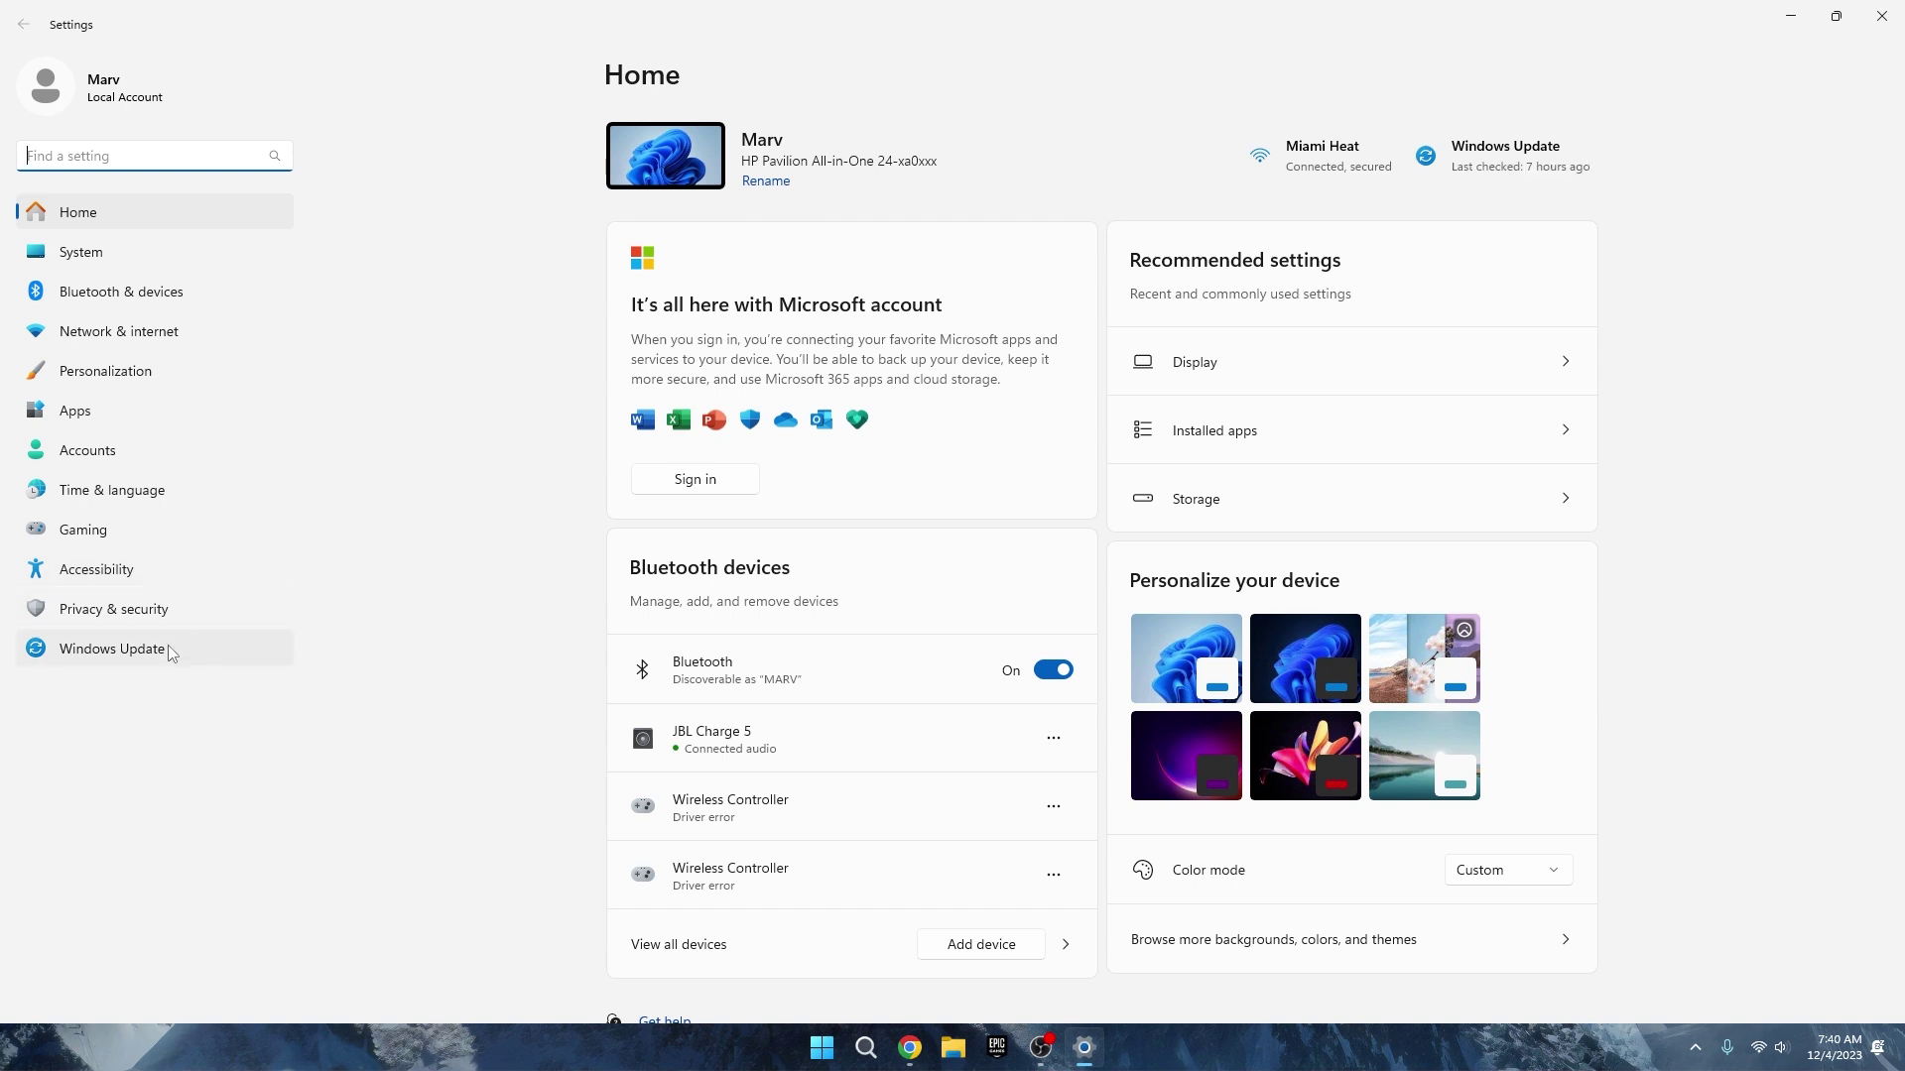
click(113, 651)
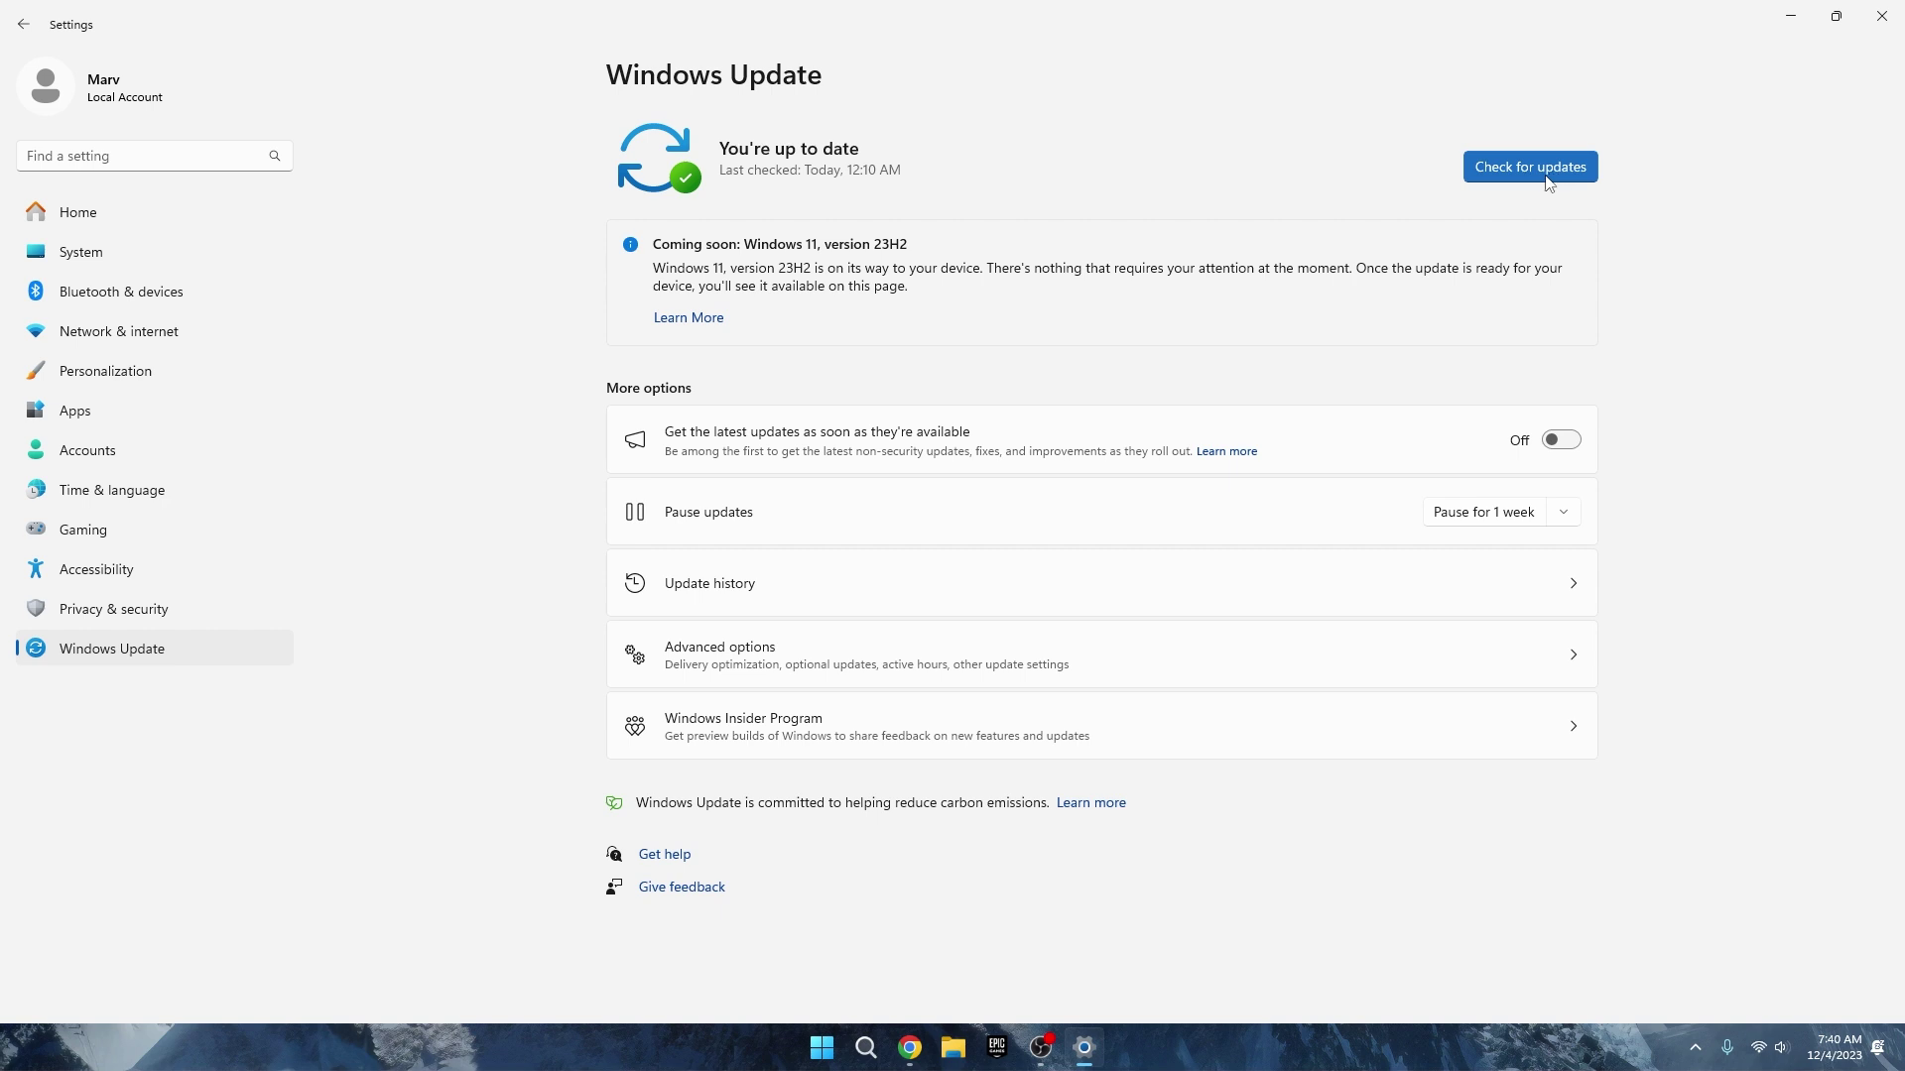
click(1548, 184)
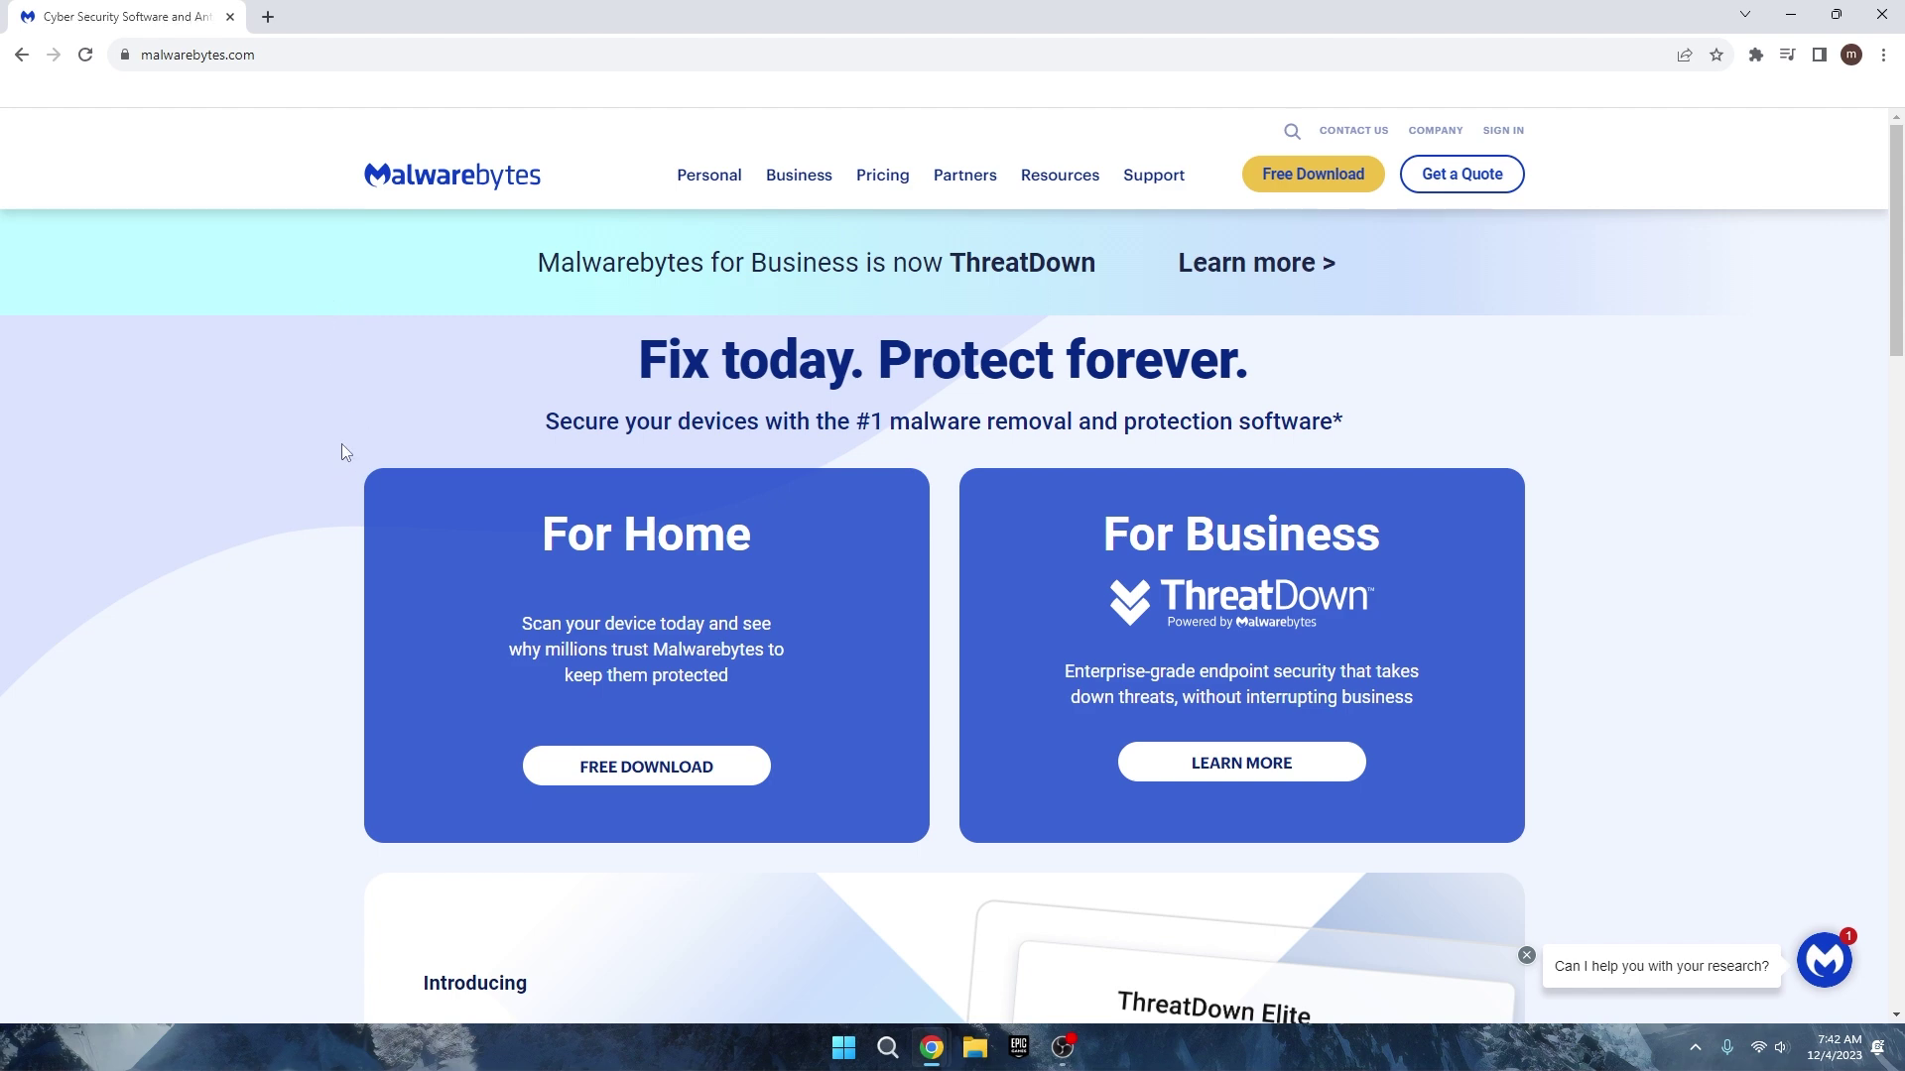
- Scroll through the malwarebytes.com homepage to its For Home and For Business ThreatDown offerings
click(152, 50)
click(166, 121)
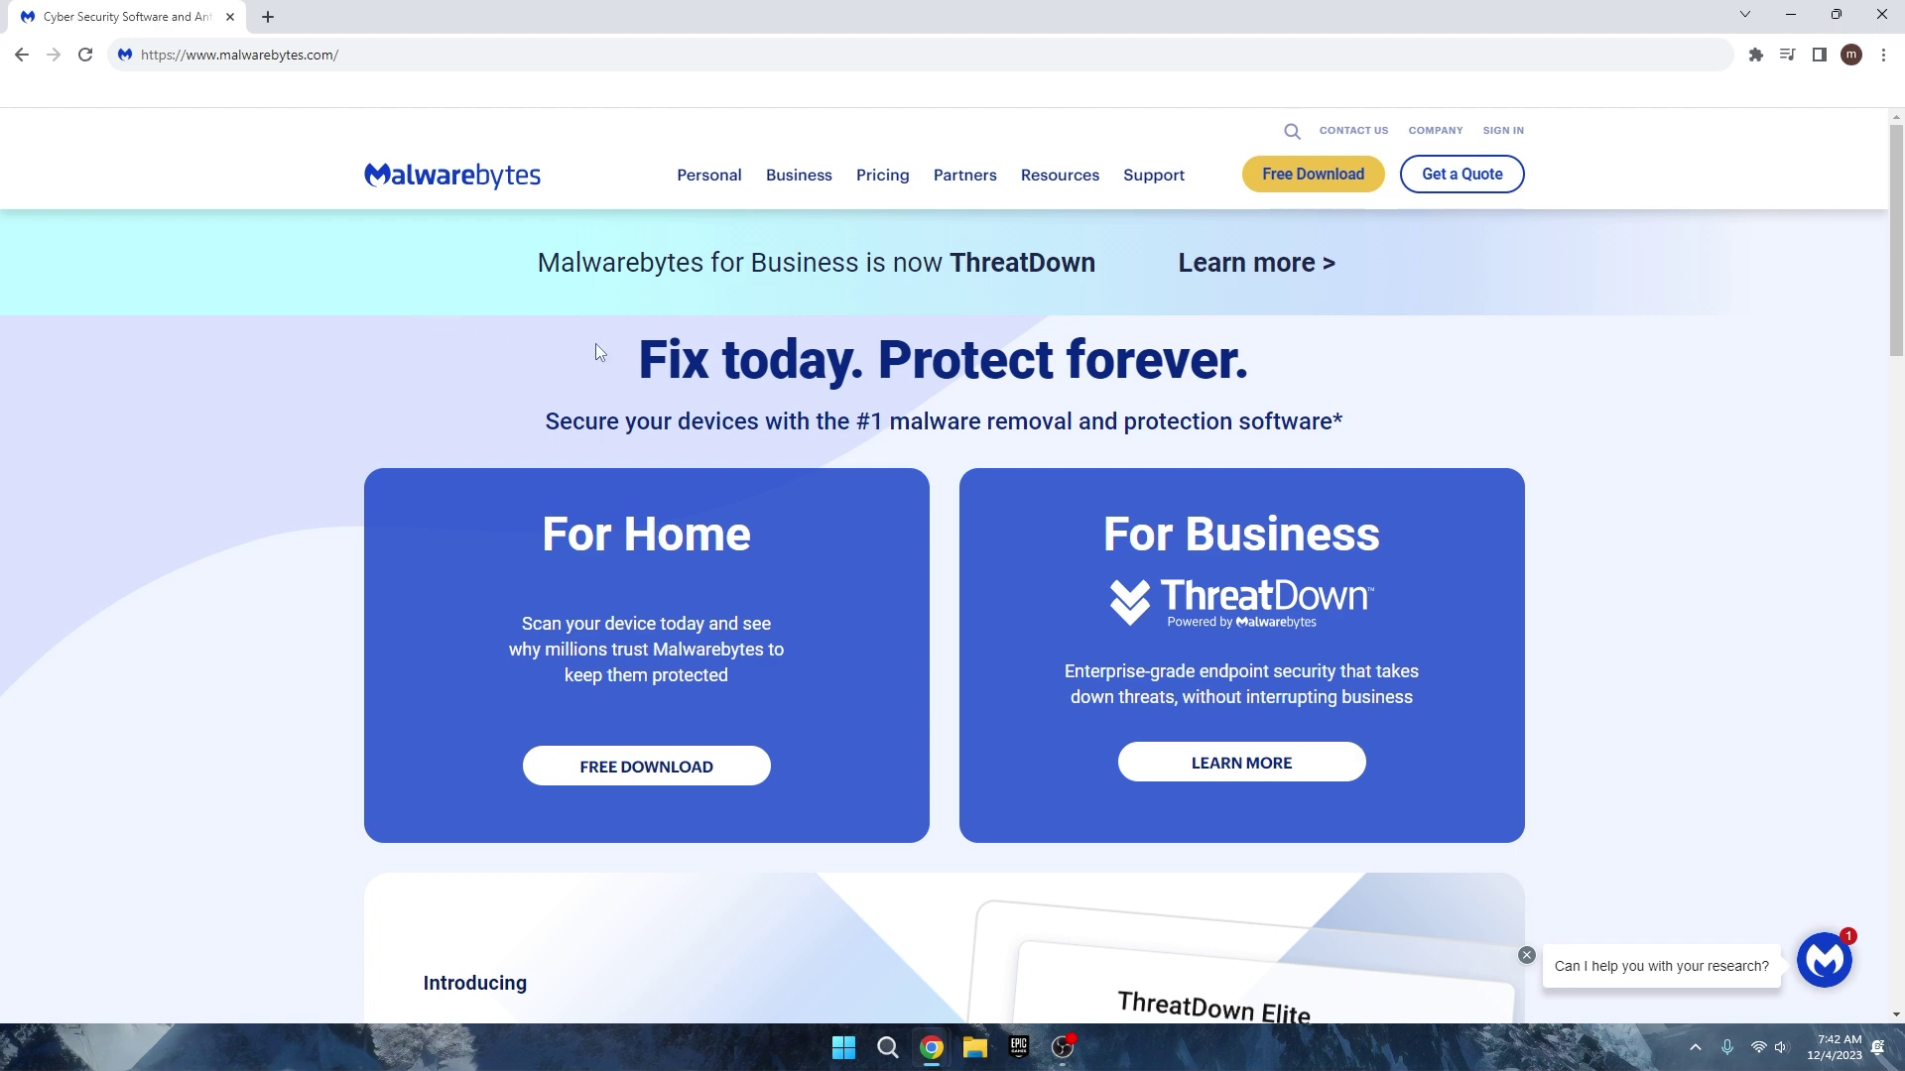
scroll(413, 549, down, 6)
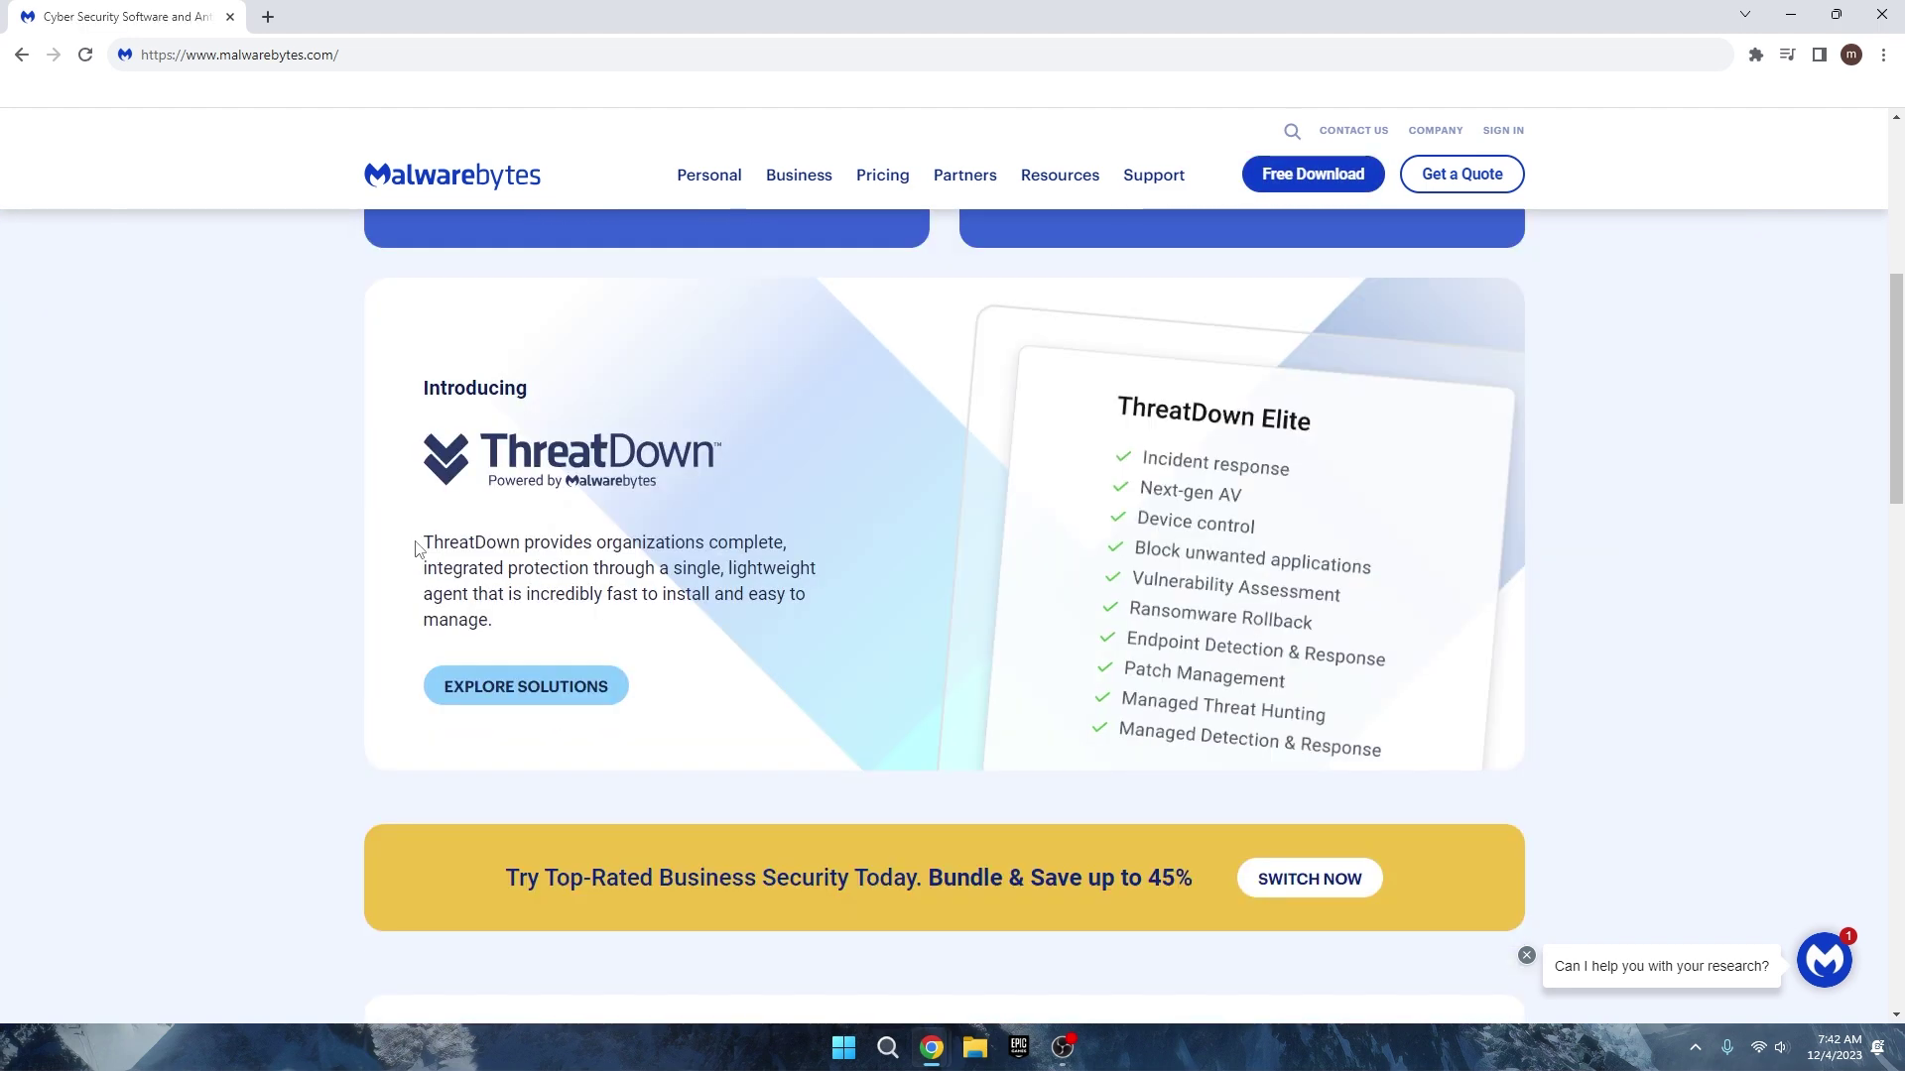
scroll(418, 590, down, 2)
scroll(418, 590, down, 10)
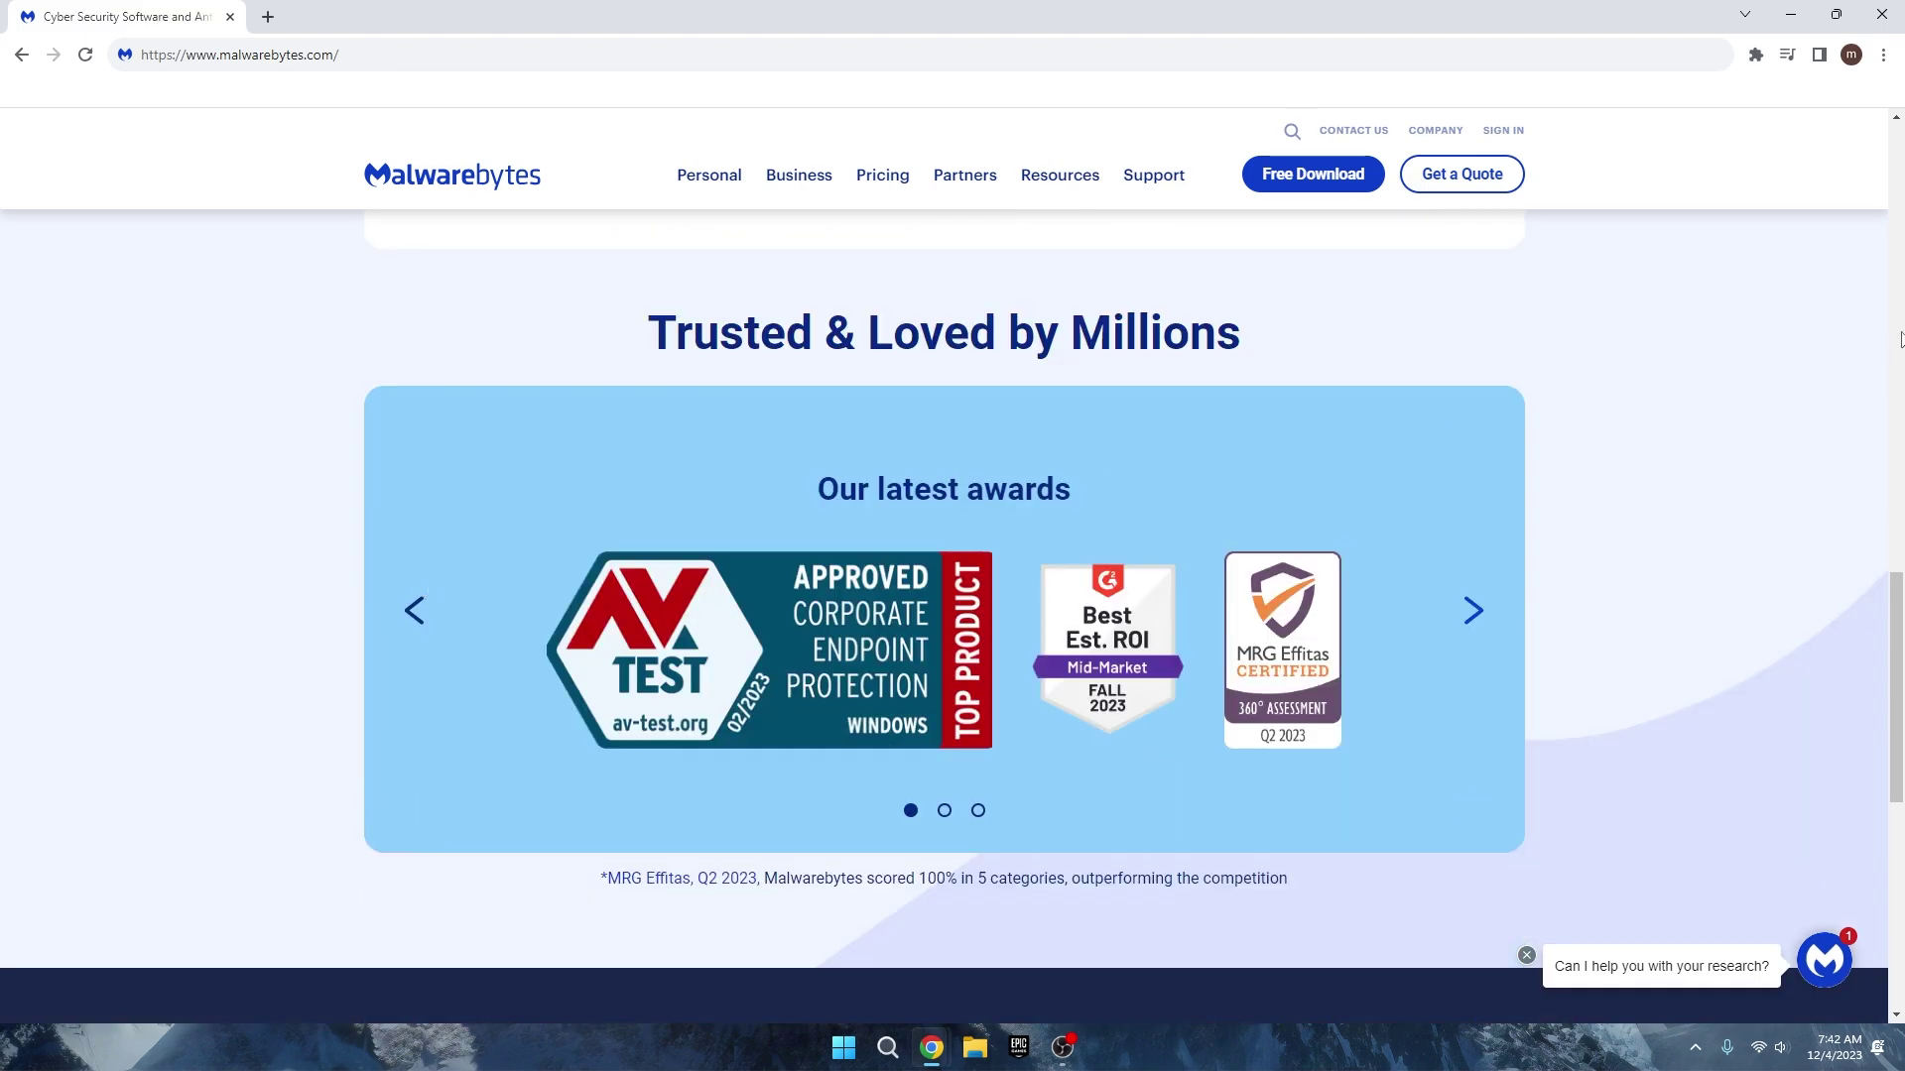
drag(1897, 595, 1898, 134)
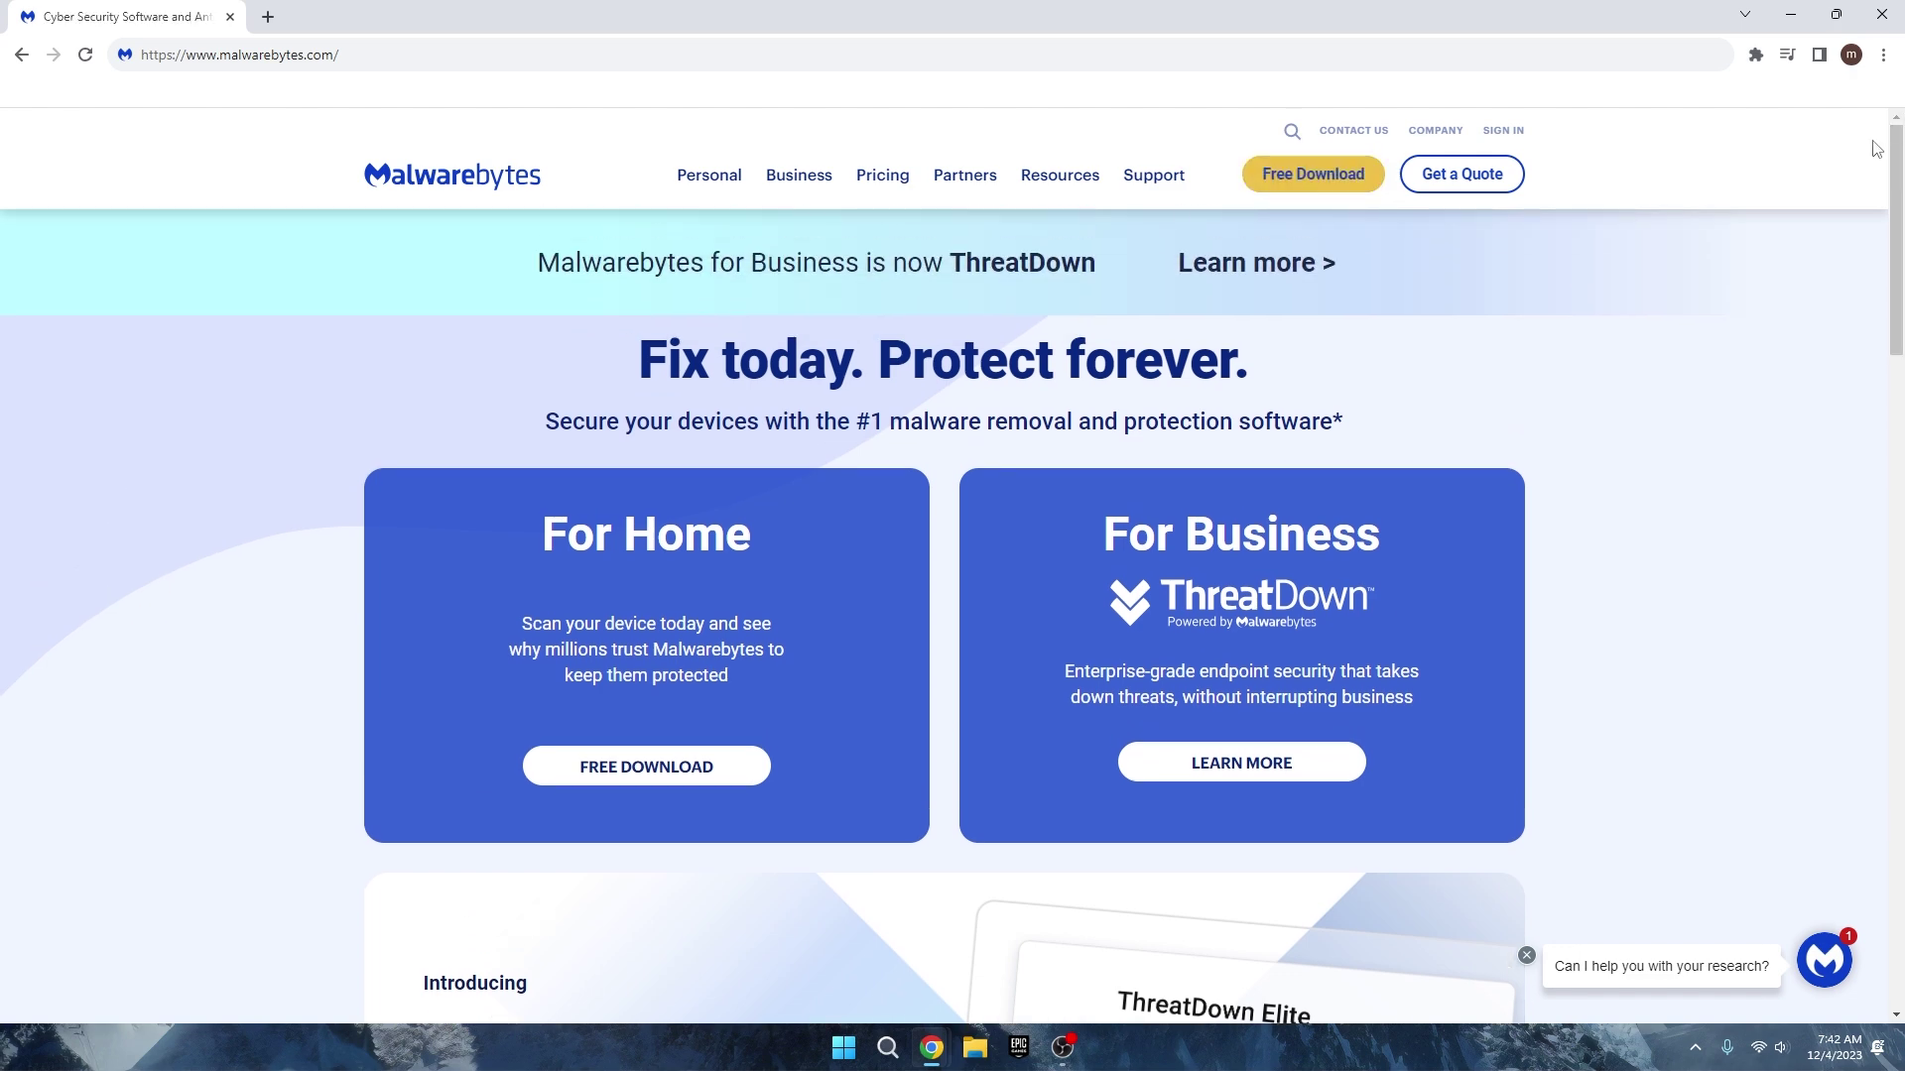